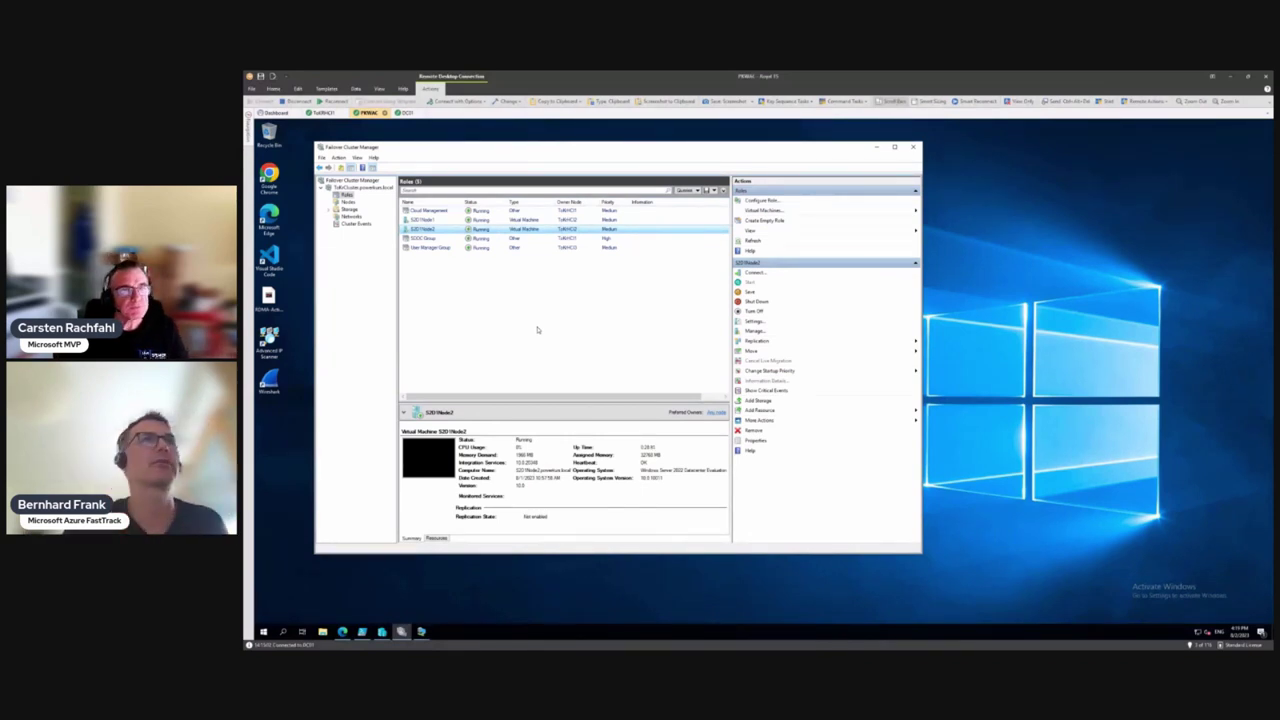
# Step: Open the settings of the S2D1Node1 virtual machine and review its memory and processor configuration
pyautogui.click(427, 220)
pyautogui.rightClick(429, 222)
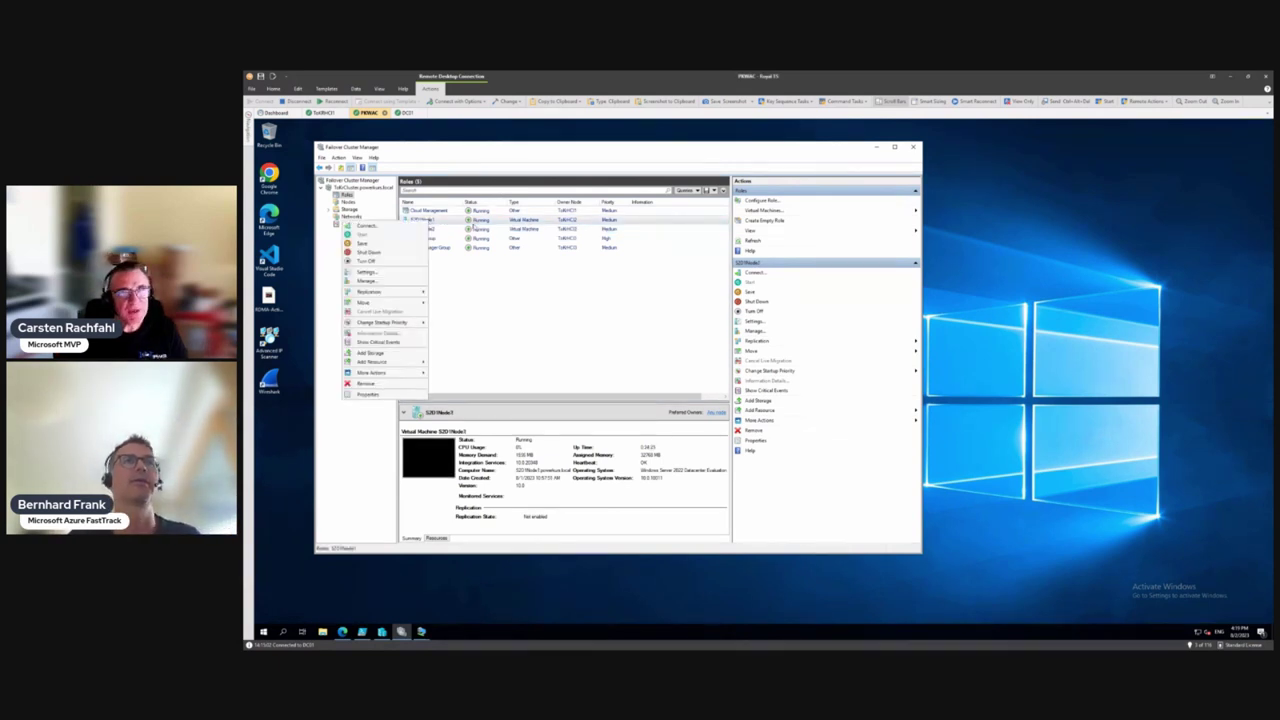
pyautogui.click(483, 225)
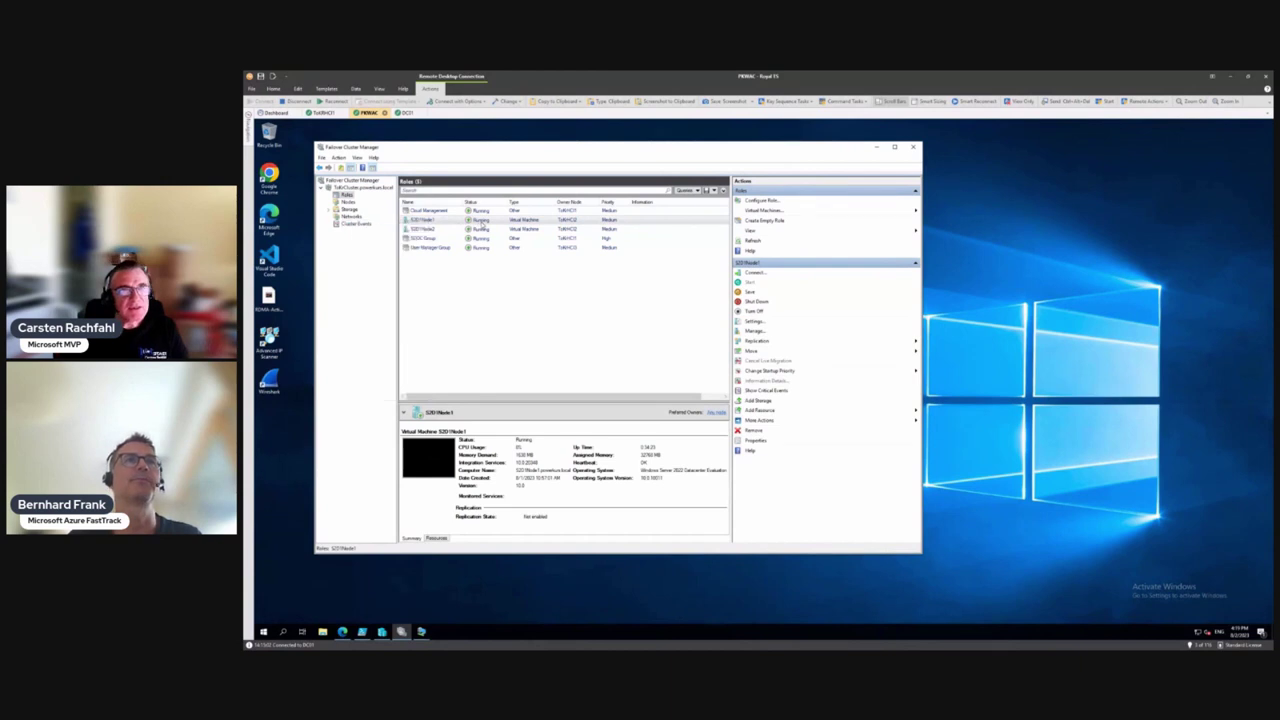
pyautogui.rightClick(427, 223)
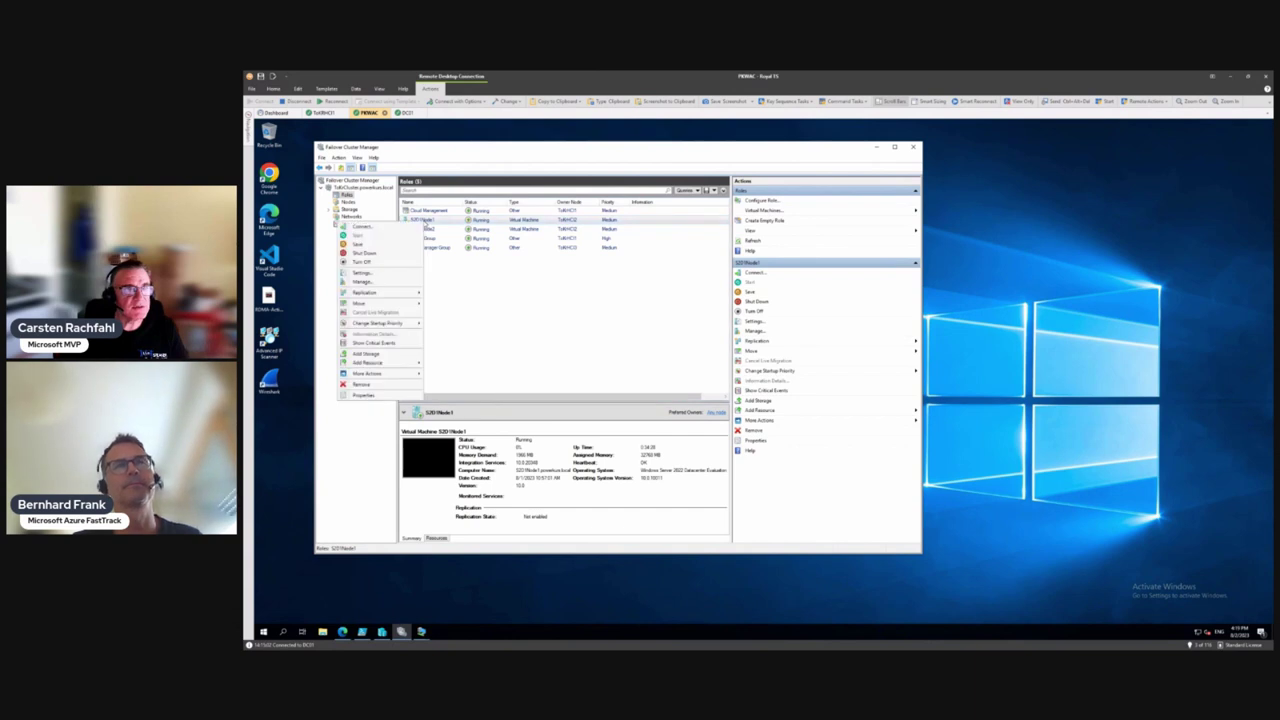
pyautogui.click(372, 278)
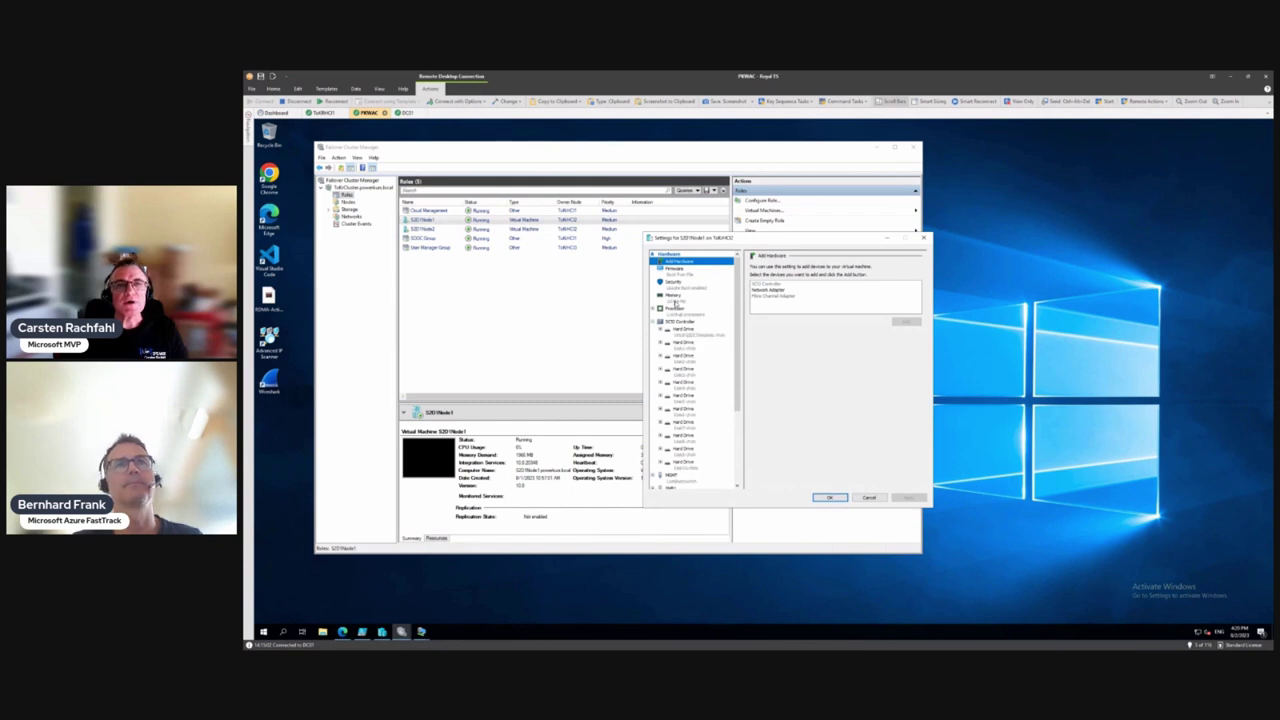
pyautogui.click(675, 297)
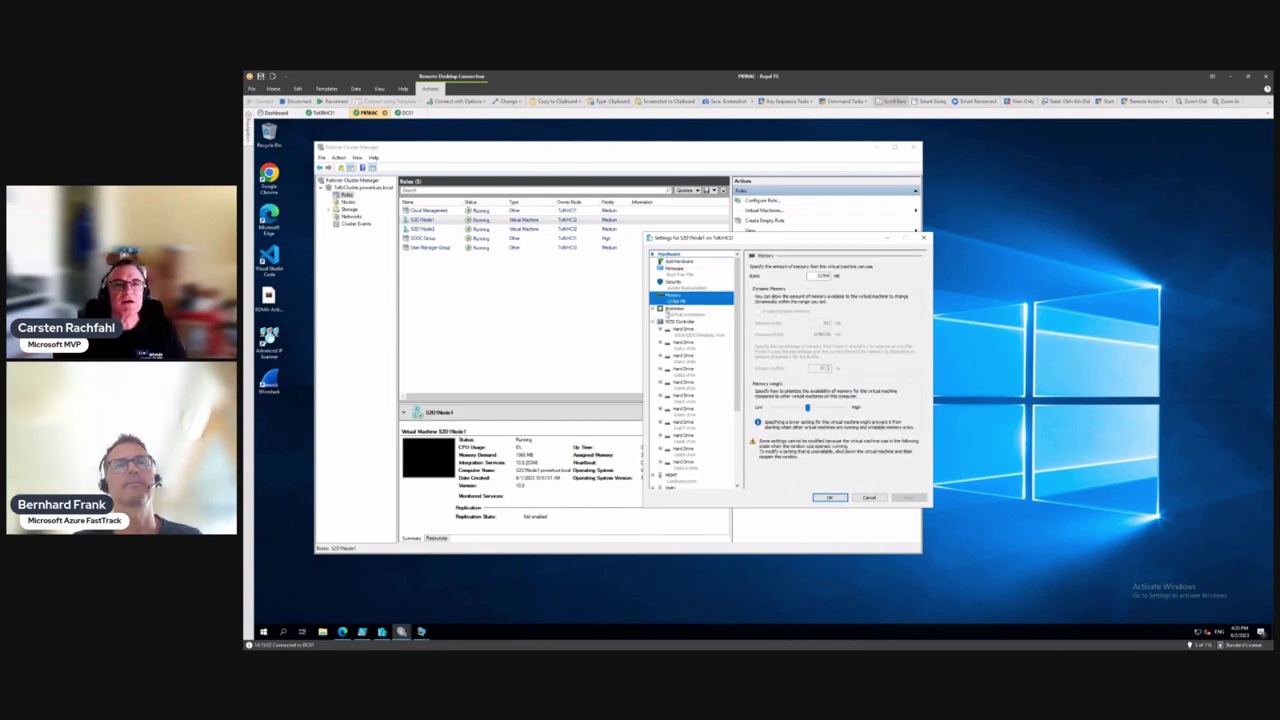
pyautogui.click(673, 310)
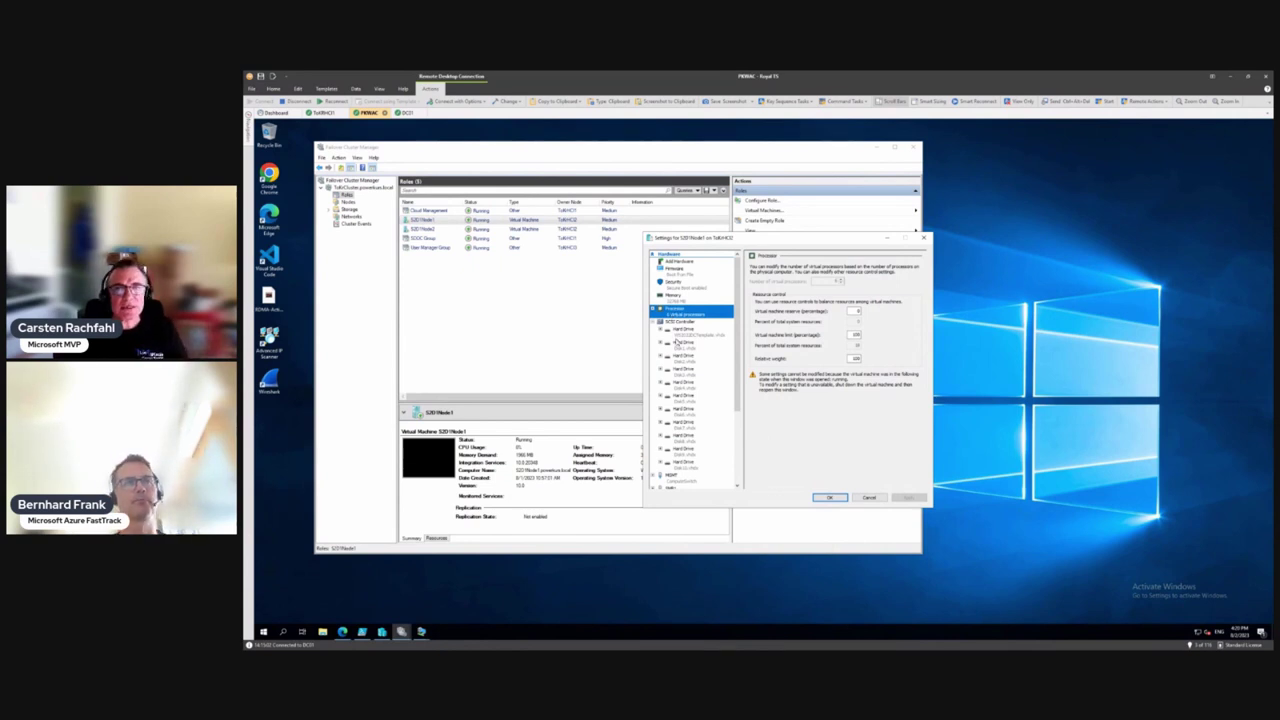
# Step: Review S2D1Node1's system disk, data disks and network adapters, and close its settings
pyautogui.click(688, 333)
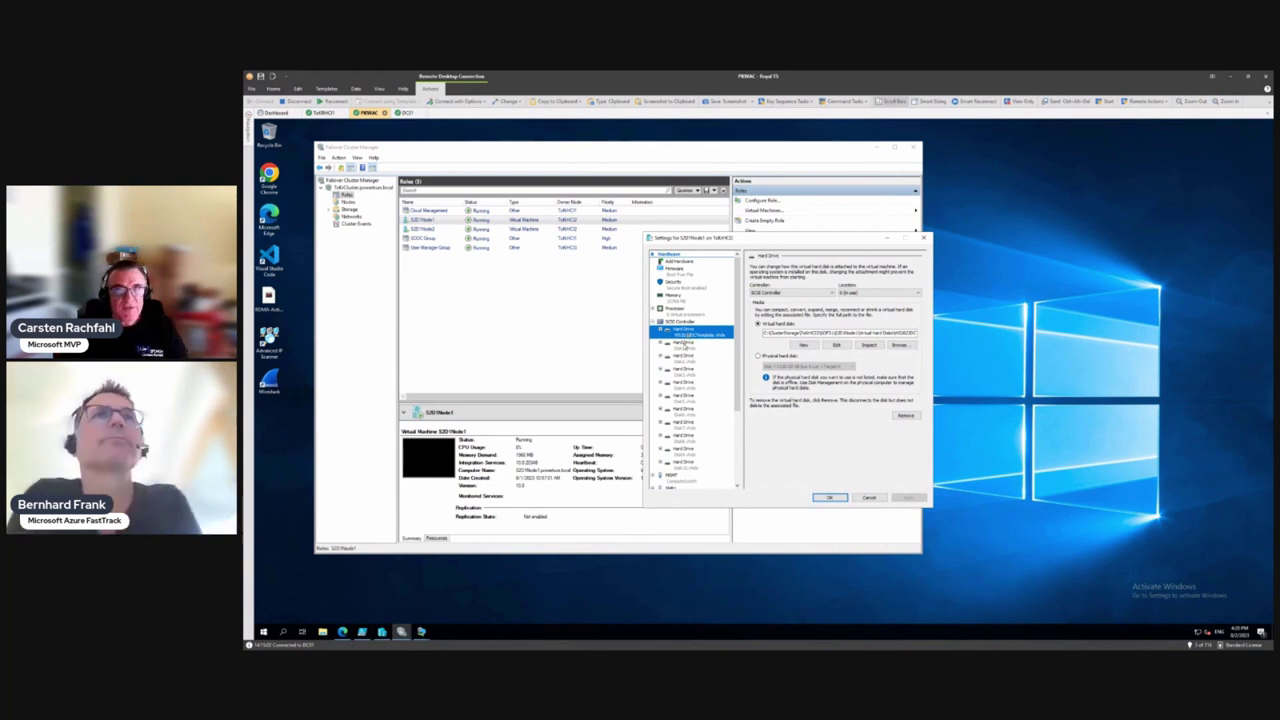
pyautogui.click(684, 345)
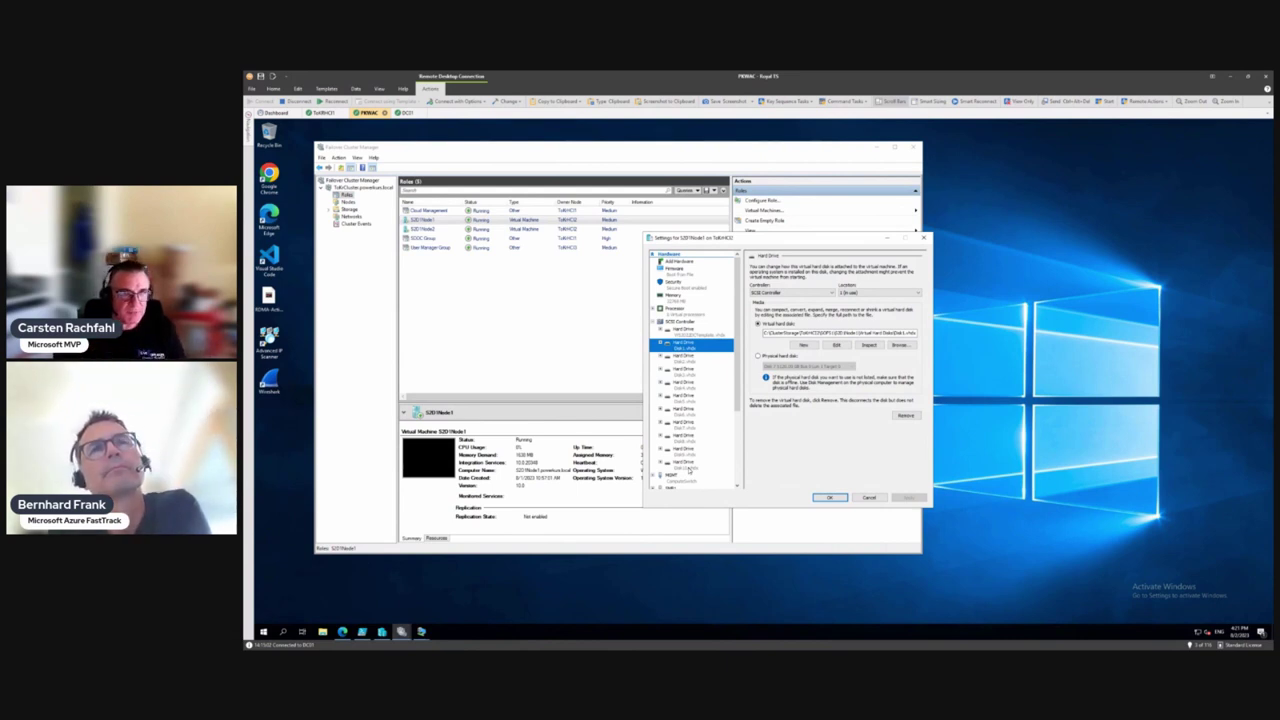
pyautogui.click(879, 333)
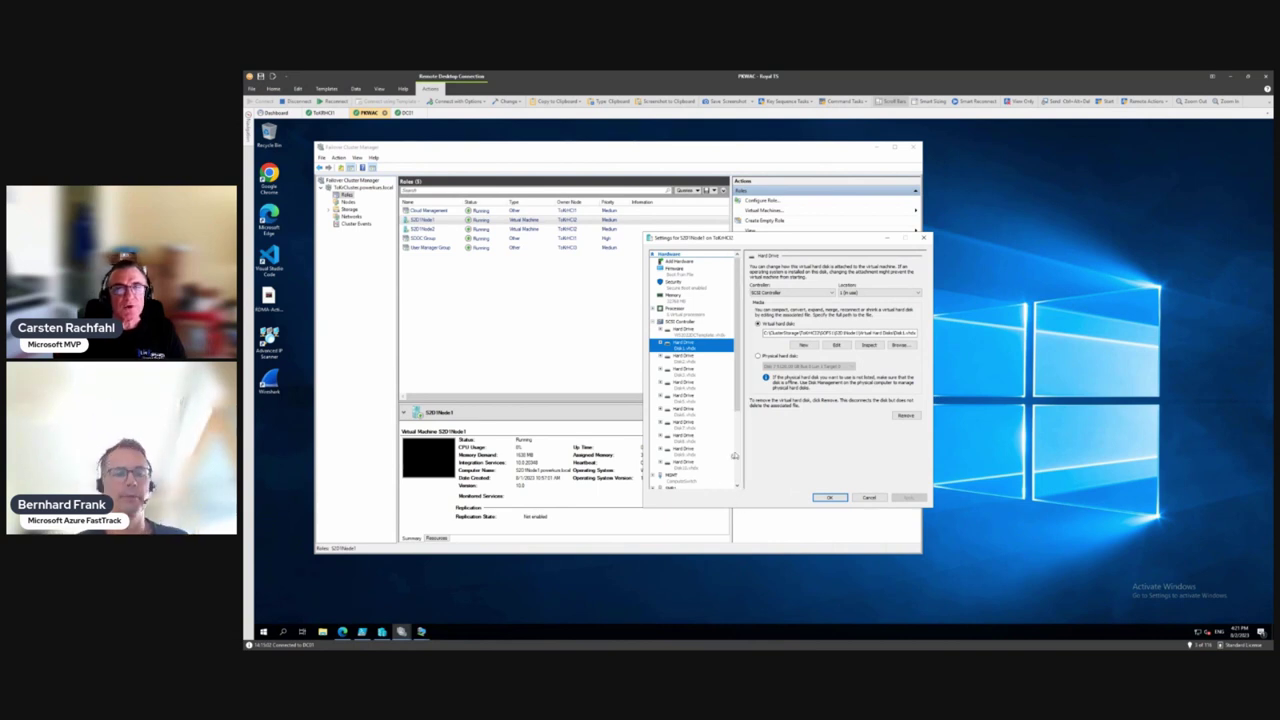
pyautogui.scroll(-4, 690, 430)
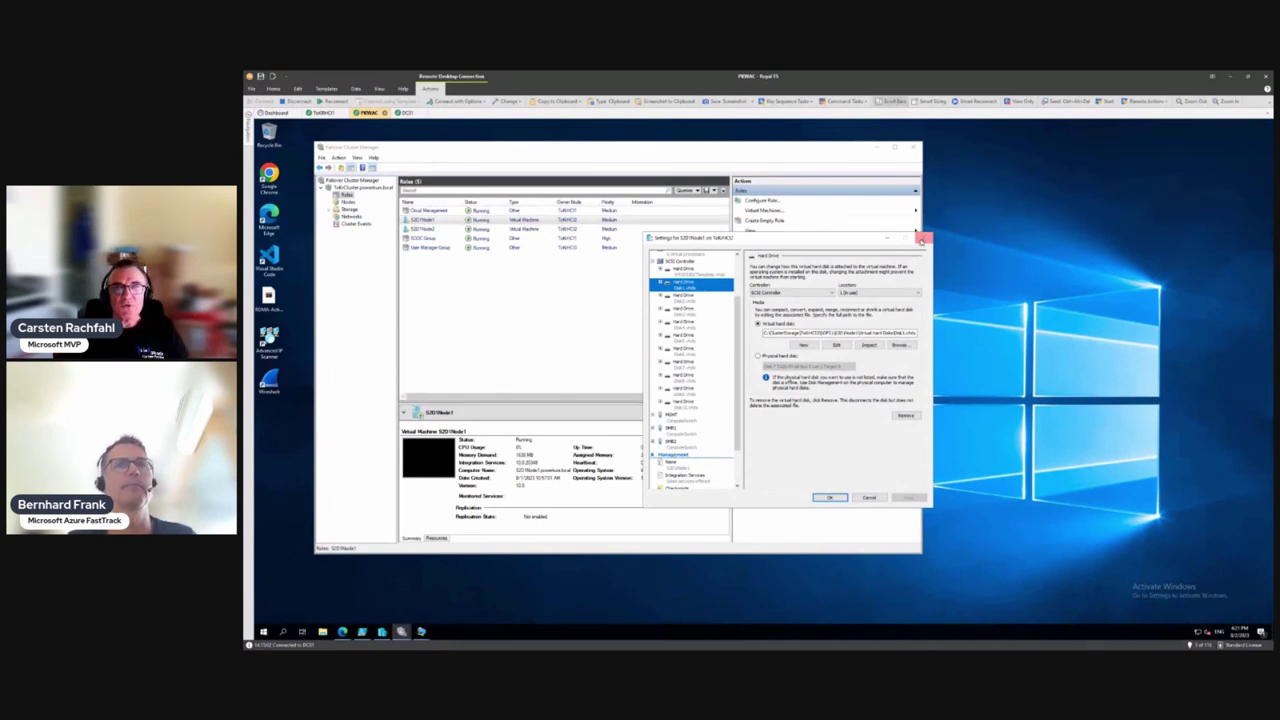
pyautogui.click(918, 240)
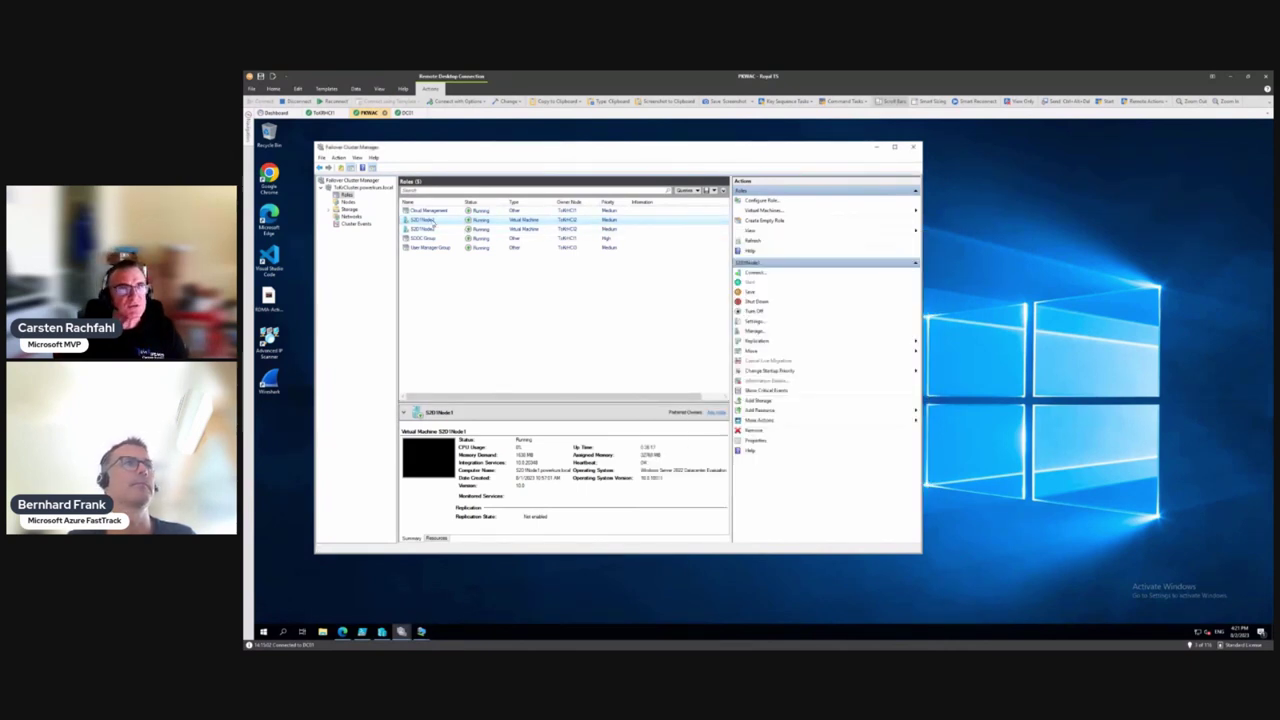
# Step: Switch from the cluster roles to the virtual machine console windows of S2D1Node1 and S2D1Node2
pyautogui.click(428, 231)
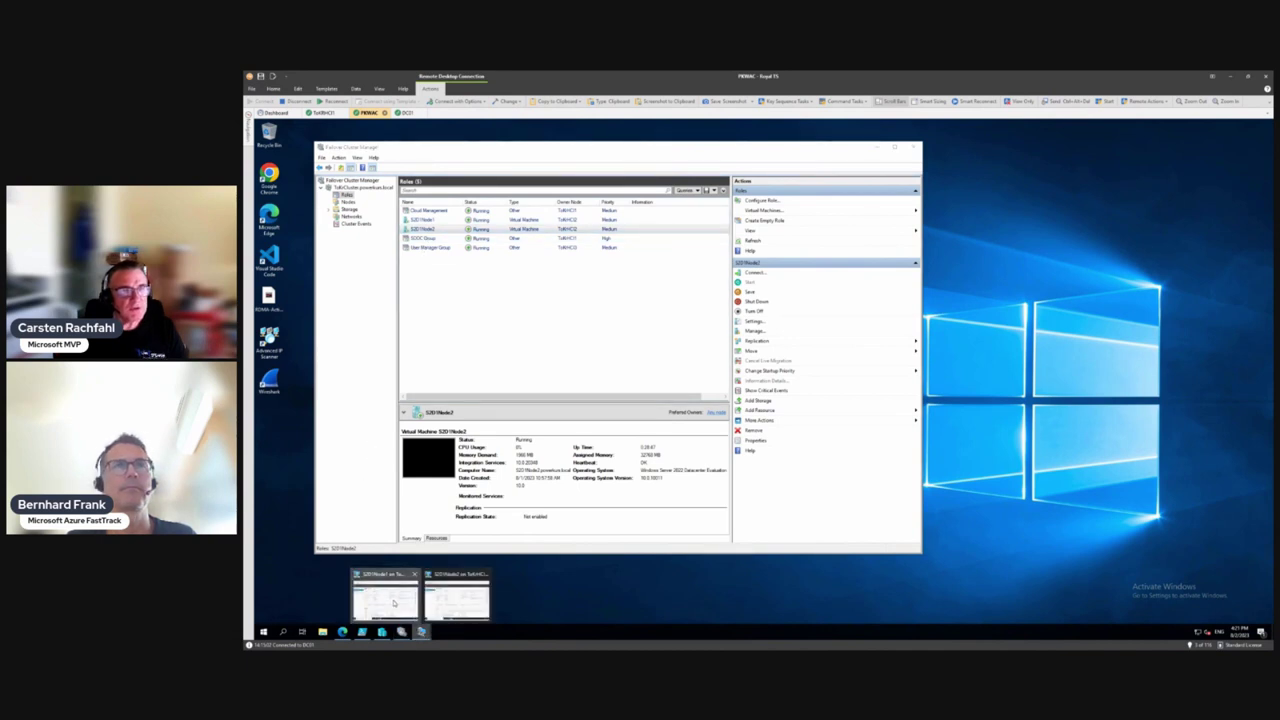
pyautogui.click(413, 627)
pyautogui.moveTo(418, 628)
pyautogui.click(457, 600)
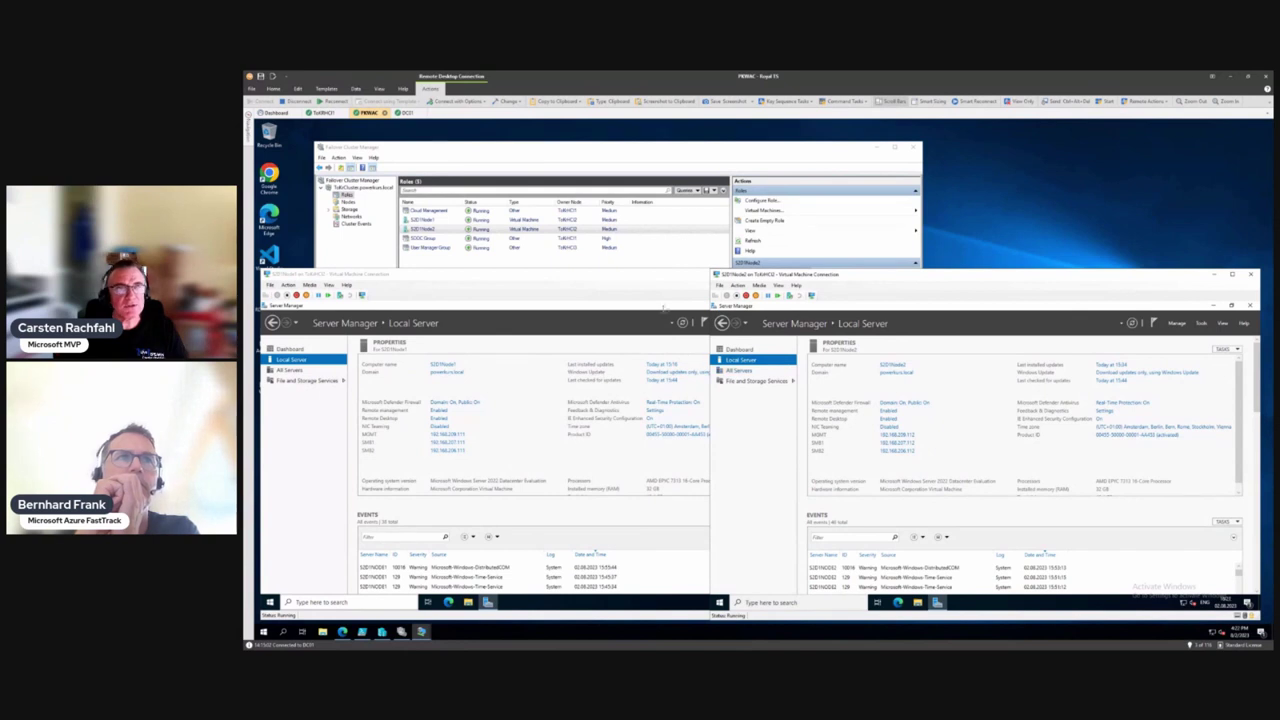
# Step: Start the Add Roles and Features wizard on S2D1Node1 and proceed with a role-based installation on this server to the server roles
pyautogui.click(664, 307)
pyautogui.click(730, 322)
pyautogui.click(742, 334)
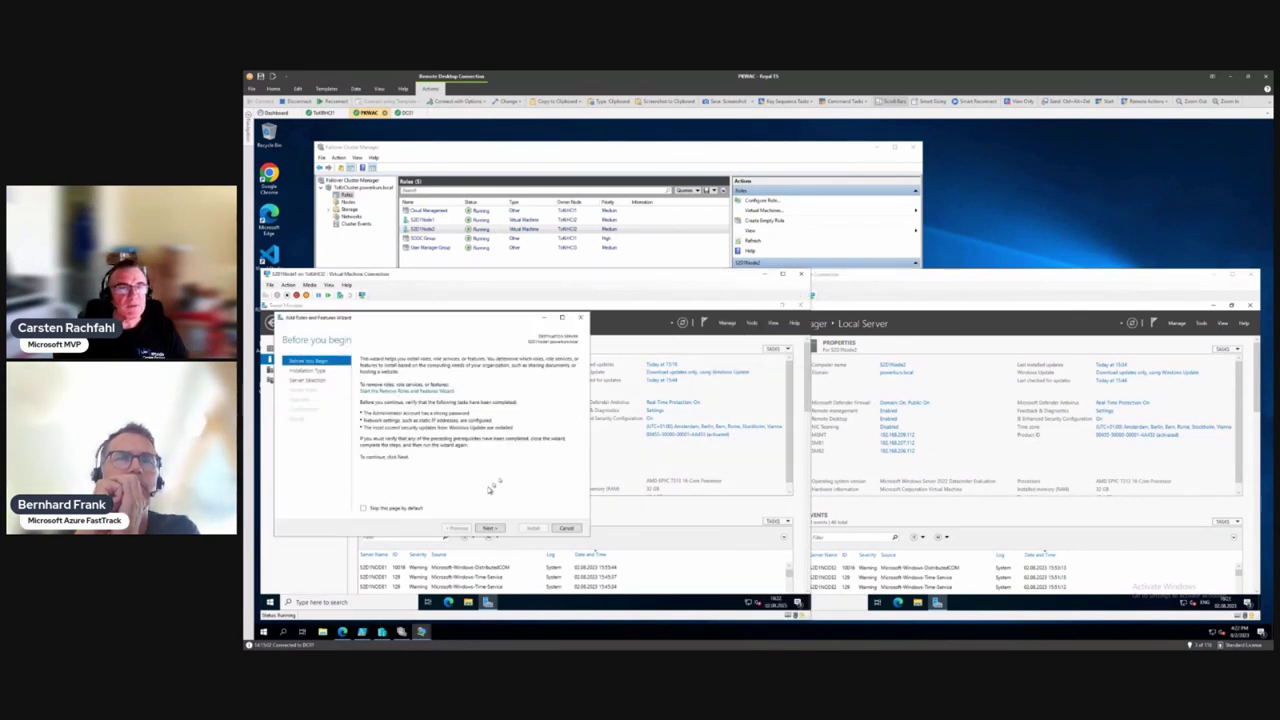
pyautogui.click(488, 528)
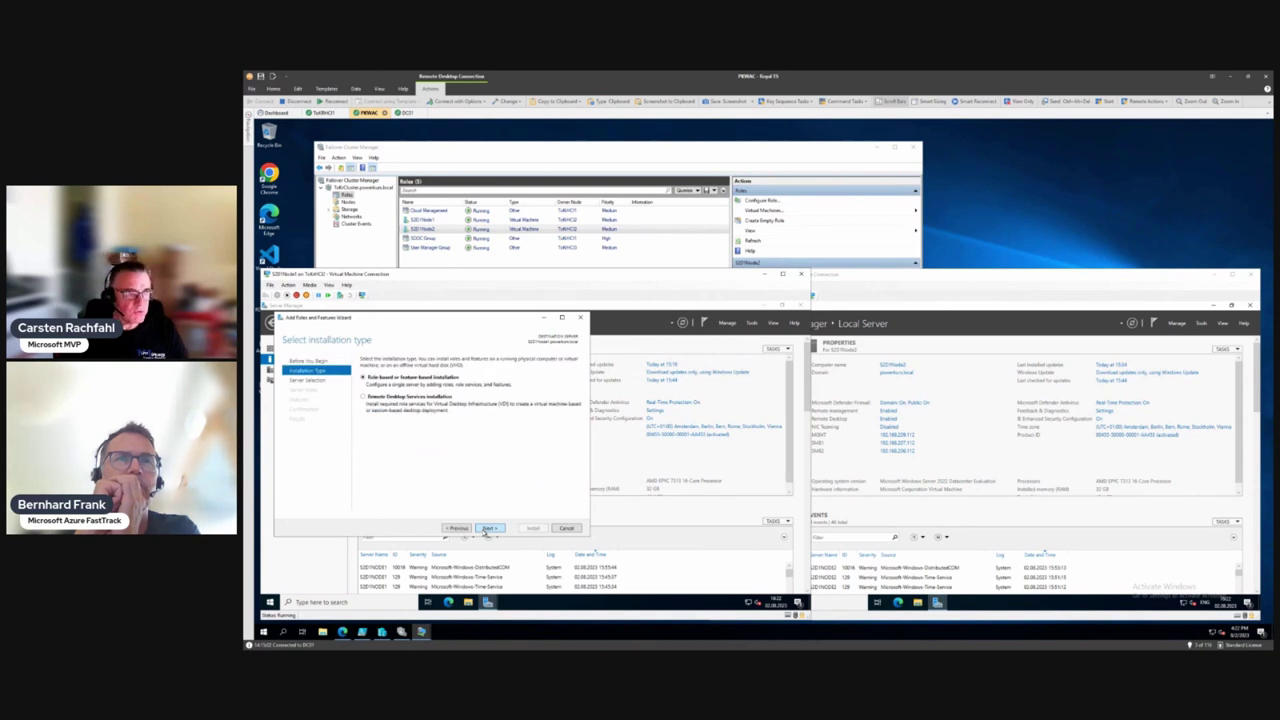
pyautogui.click(487, 528)
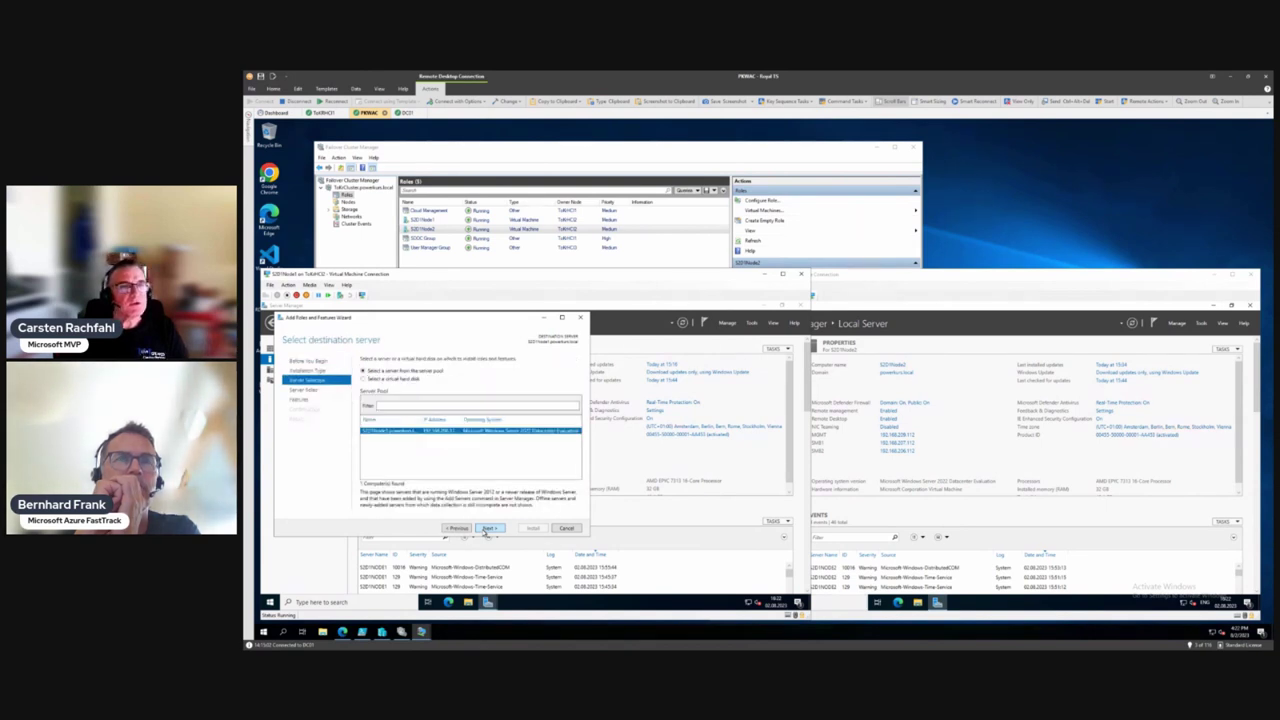
pyautogui.click(487, 528)
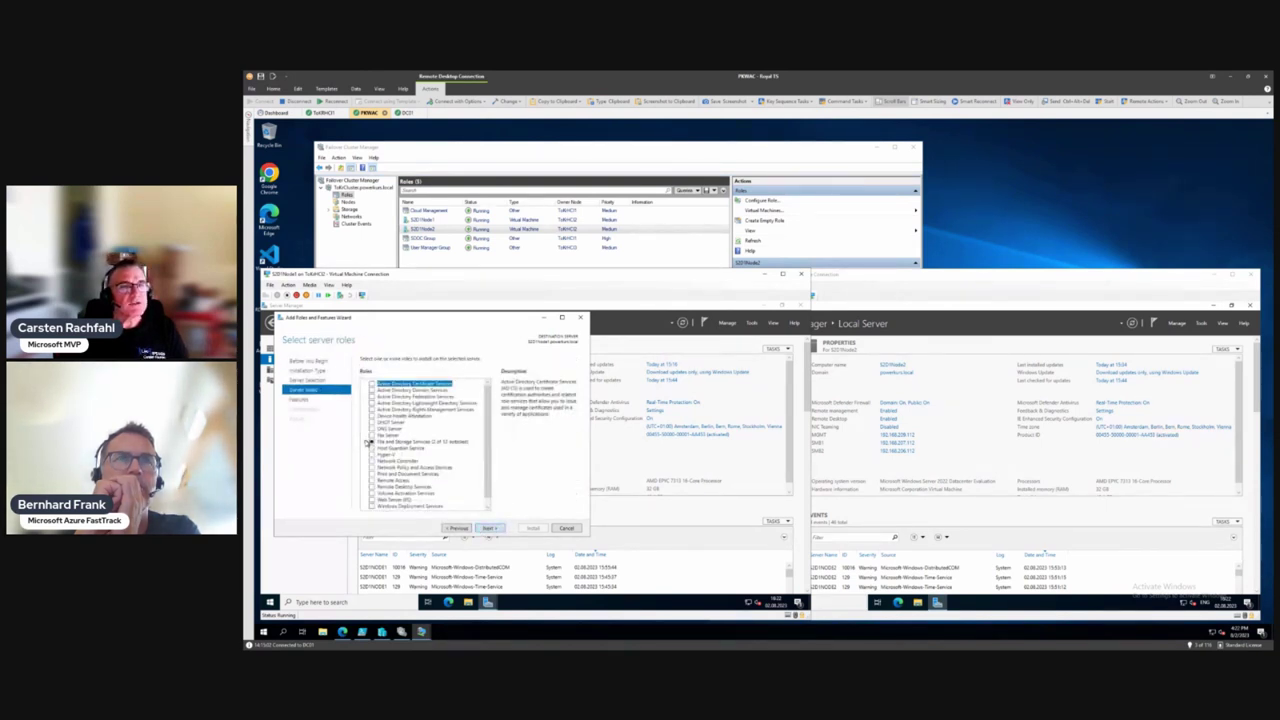
# Step: Examine the File and iSCSI Services roles and the features list for what is installed, and cancel the wizard
pyautogui.click(368, 441)
pyautogui.click(377, 448)
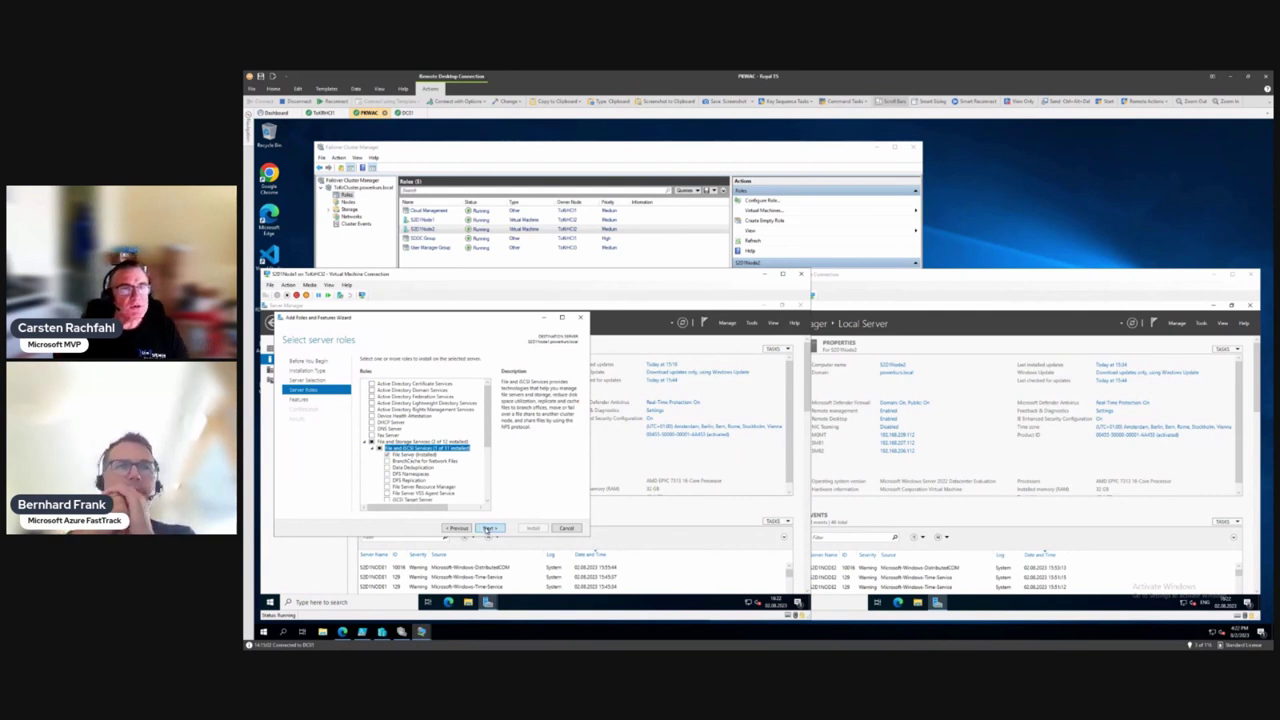
pyautogui.click(486, 527)
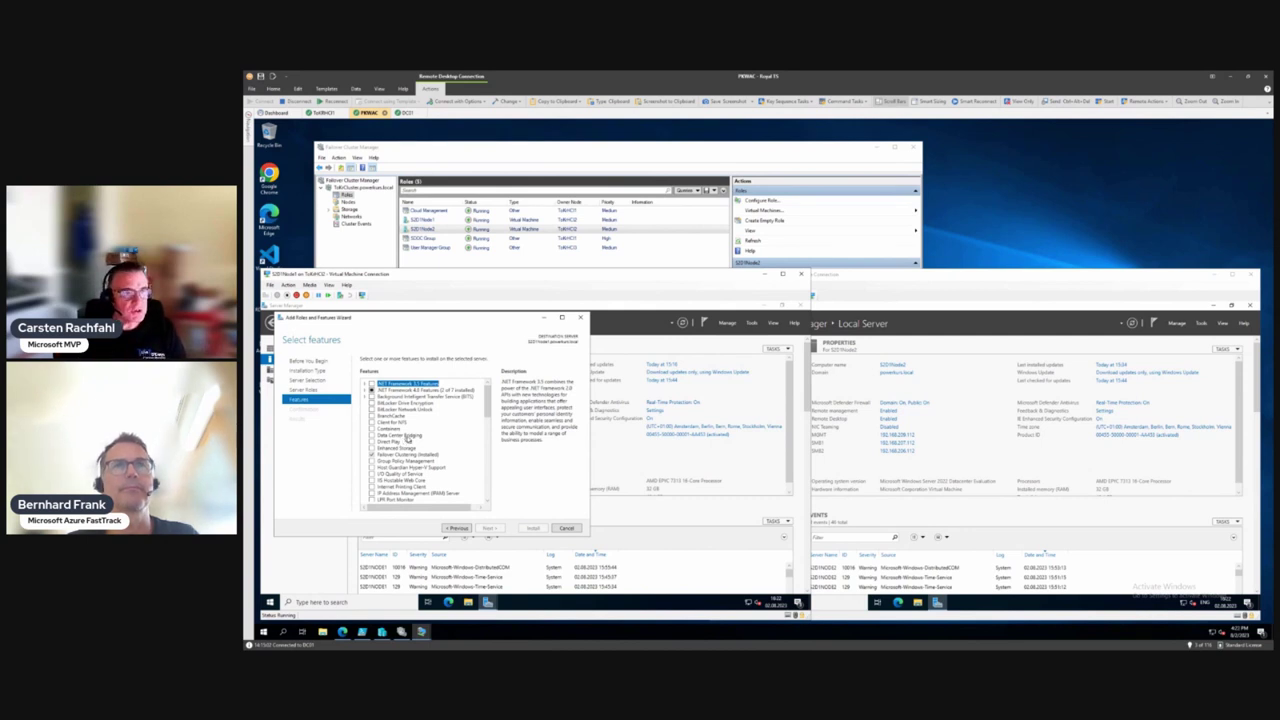
pyautogui.click(566, 528)
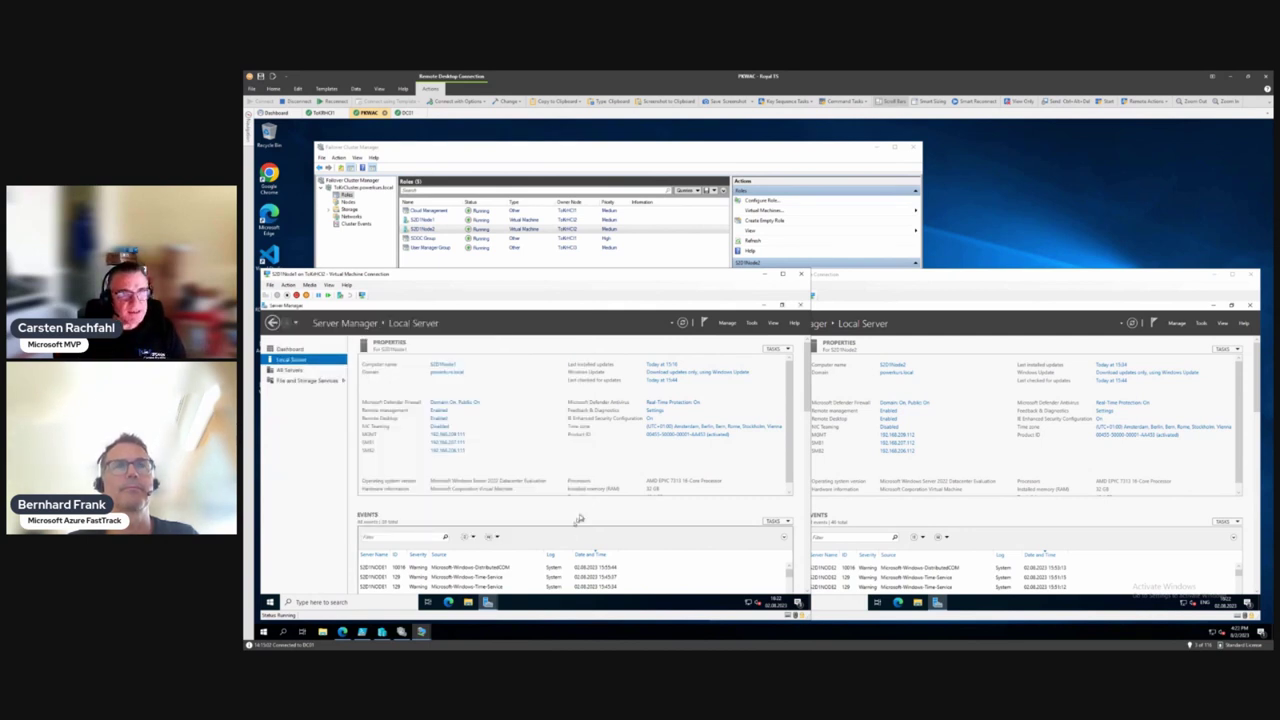
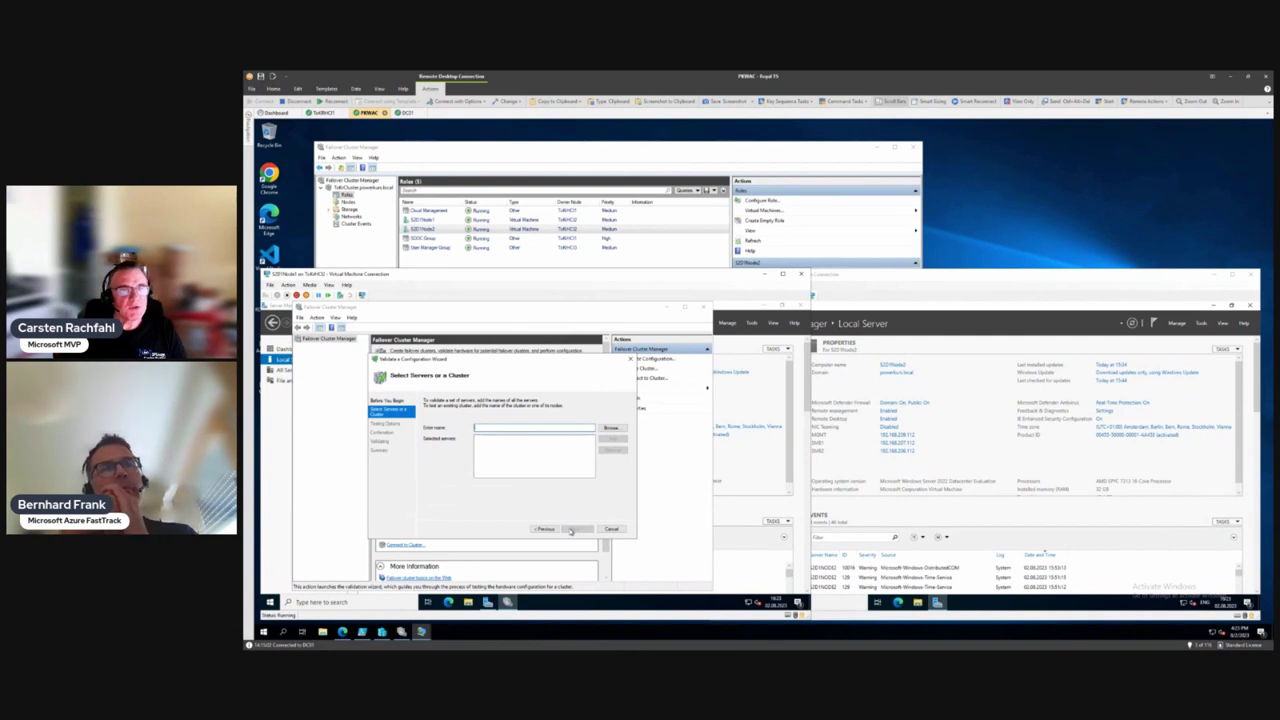
# Step: Add S2D1Node1 and S2D1Node2 as the servers for the cluster validation
pyautogui.write('S2')
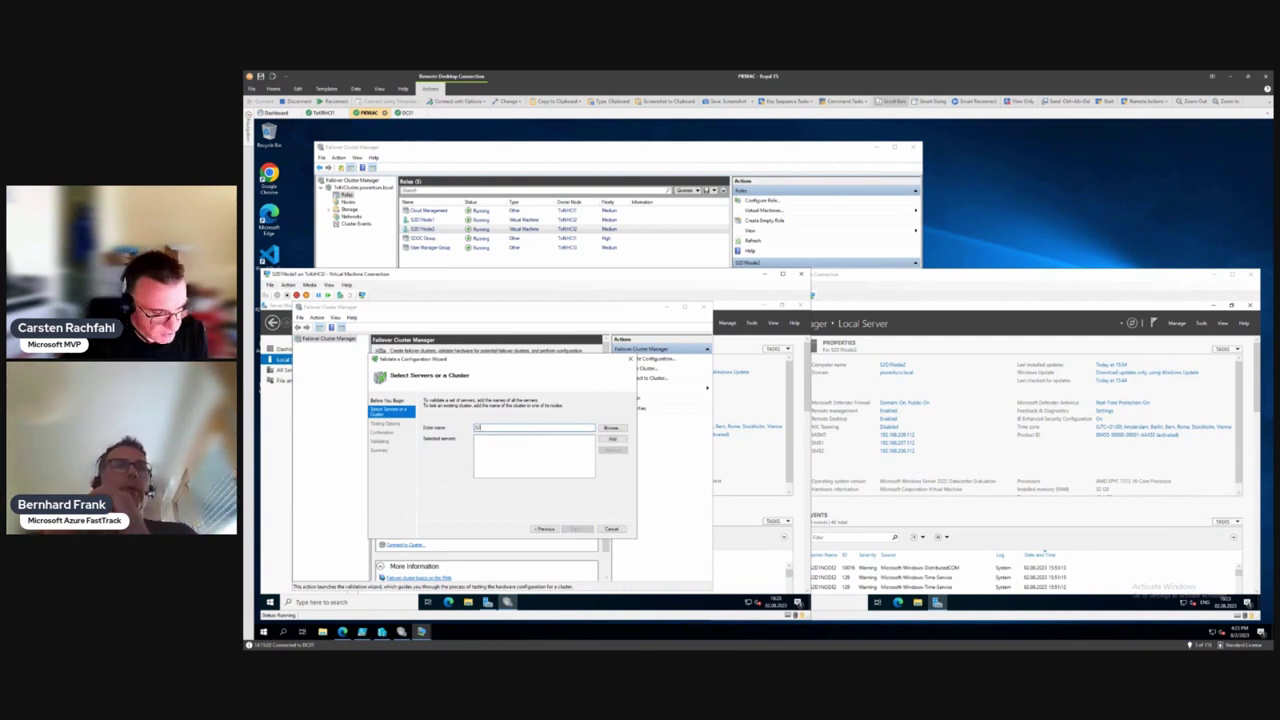
pyautogui.write('D1Nod')
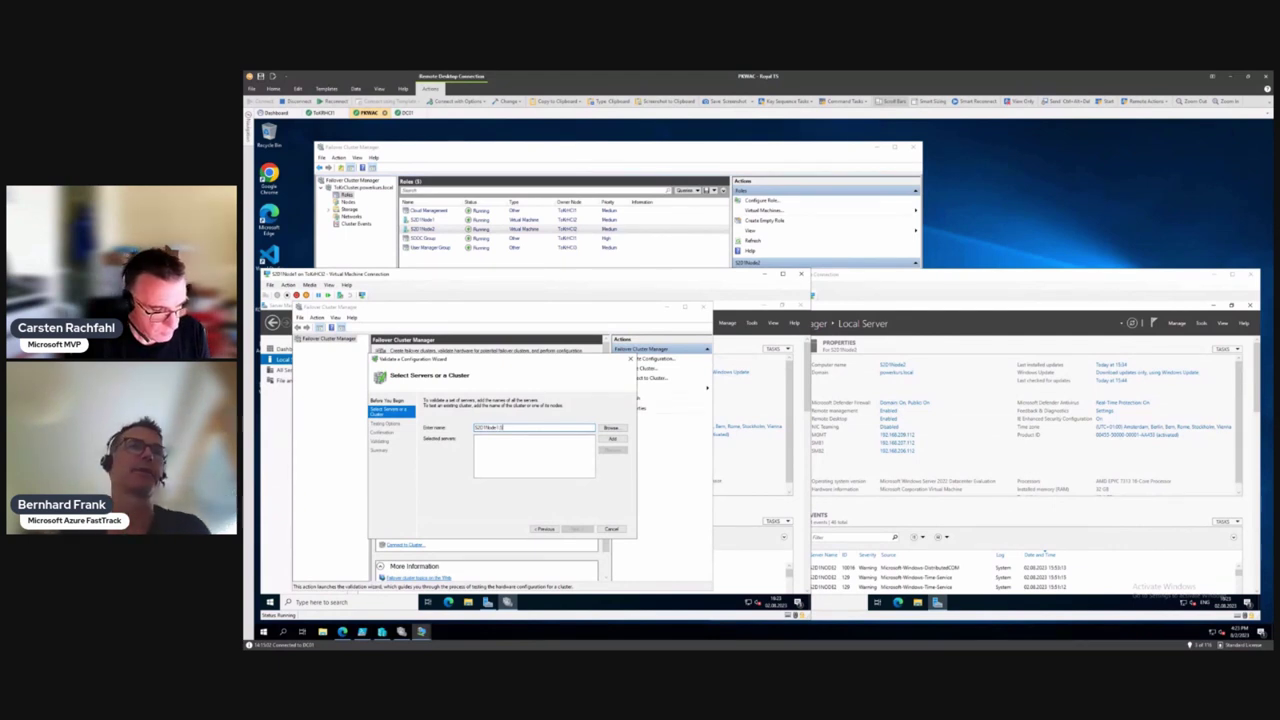
pyautogui.write('e1; S2D1Node2')
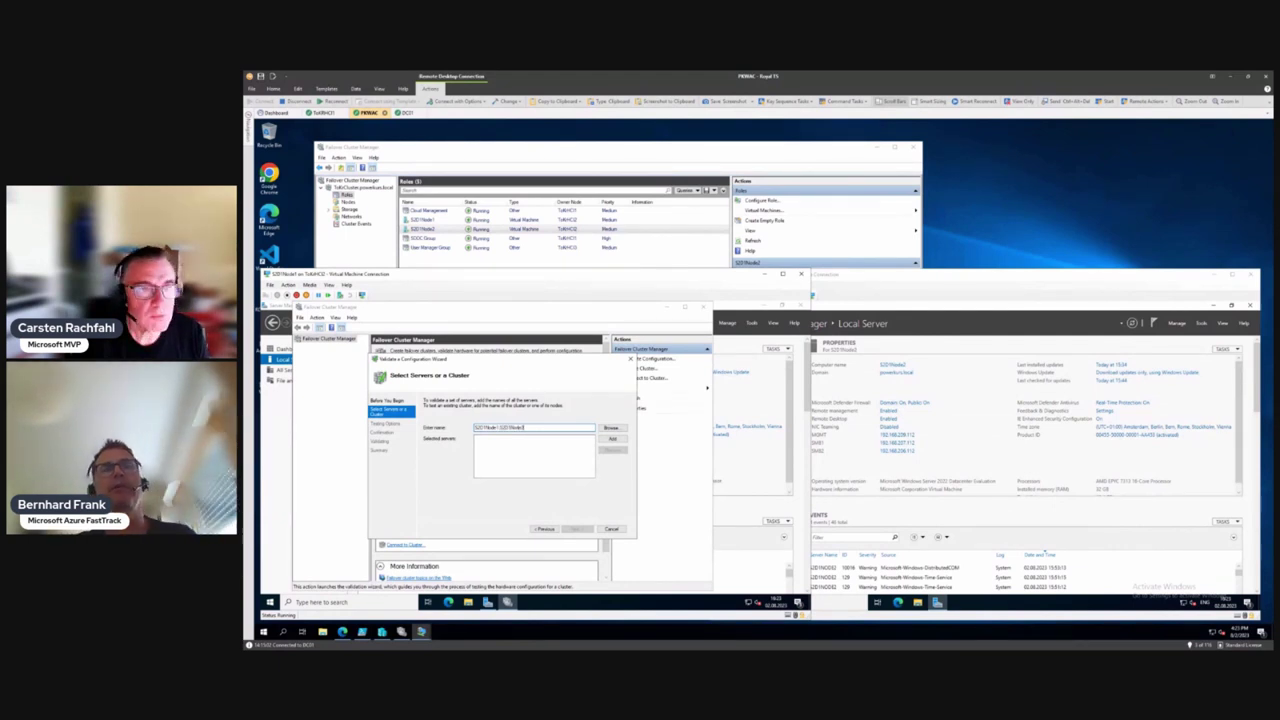
pyautogui.press('Return')
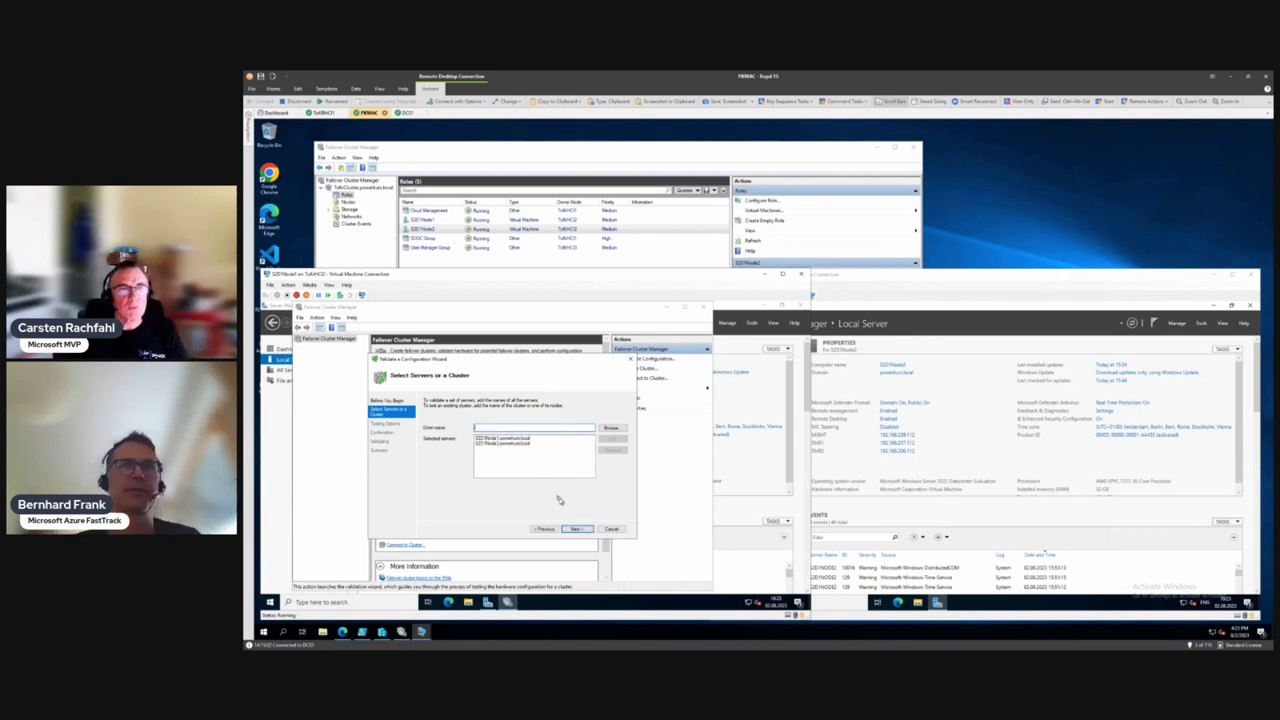
pyautogui.click(576, 529)
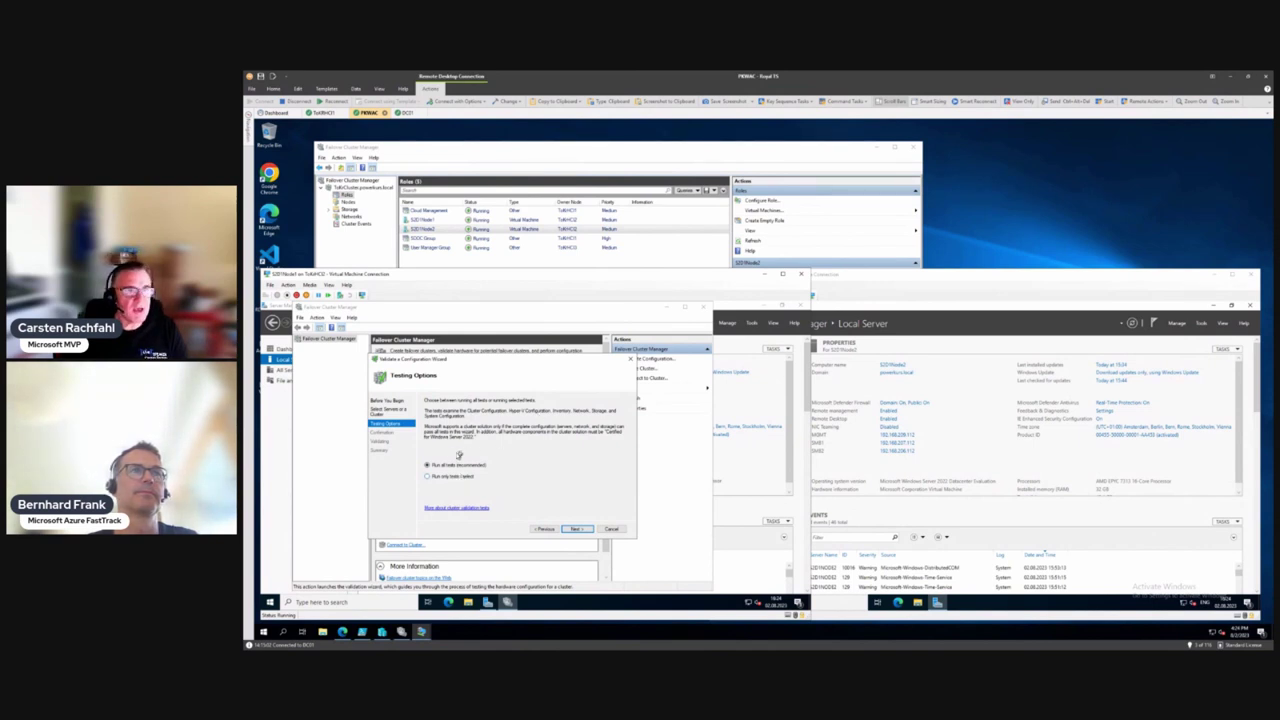
# Step: Run only the Inventory, Network, Storage Spaces Direct and System Configuration validation tests
pyautogui.click(428, 477)
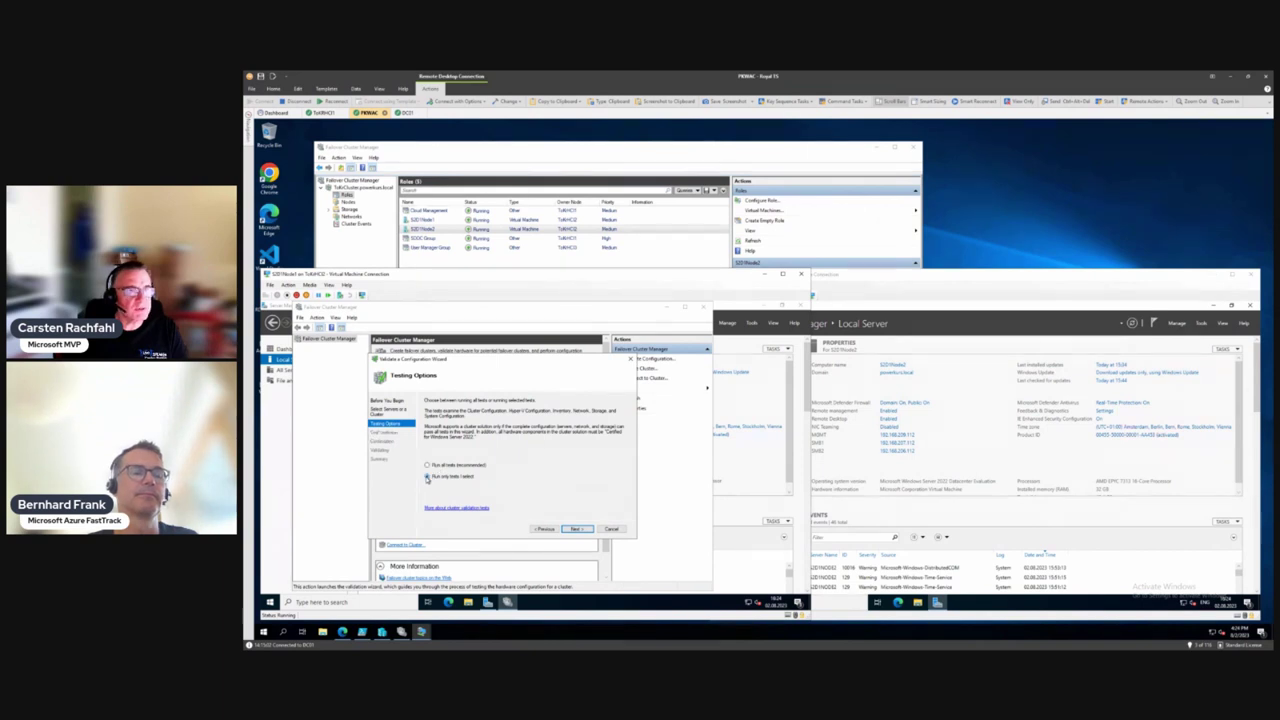
pyautogui.click(578, 530)
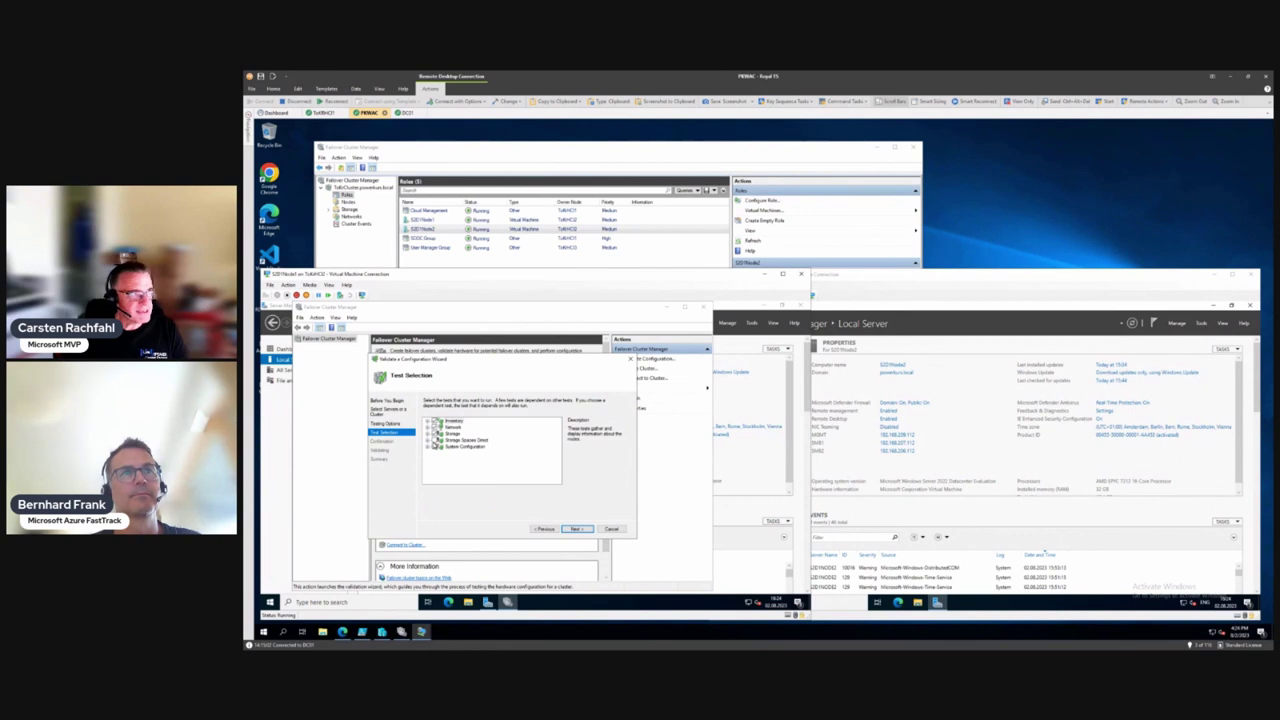
pyautogui.click(453, 421)
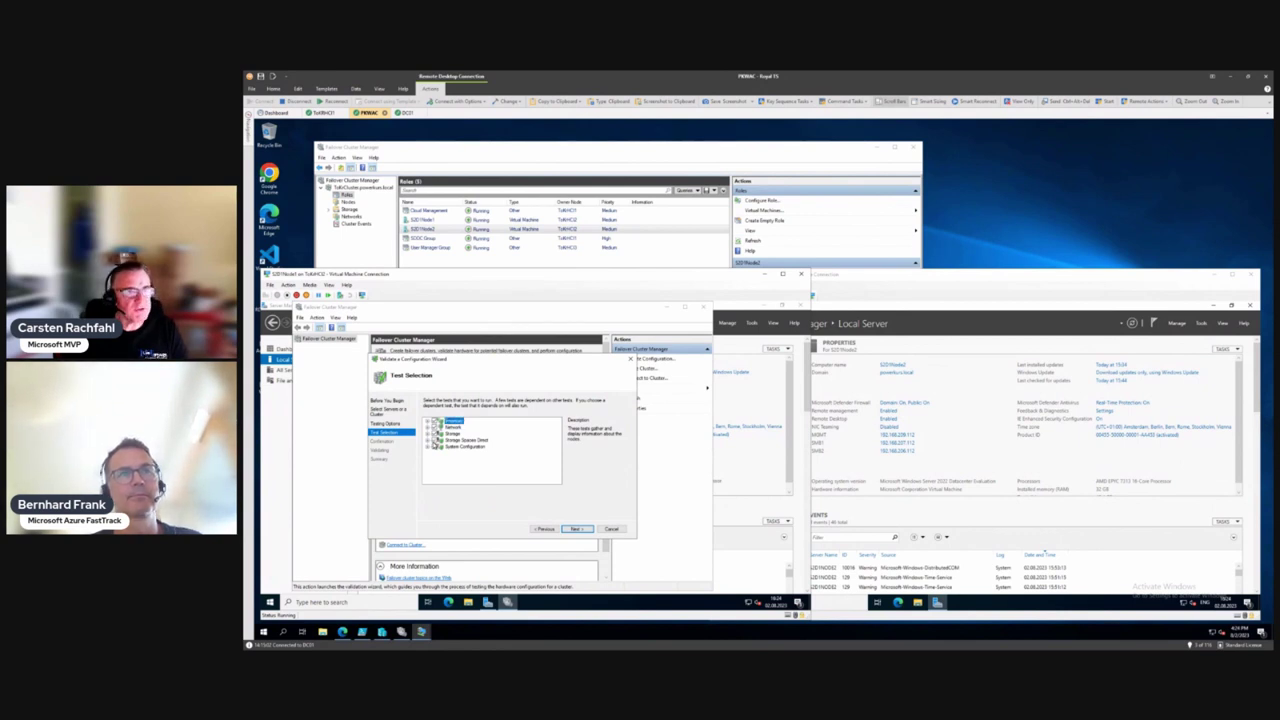
pyautogui.click(576, 529)
pyautogui.click(576, 529)
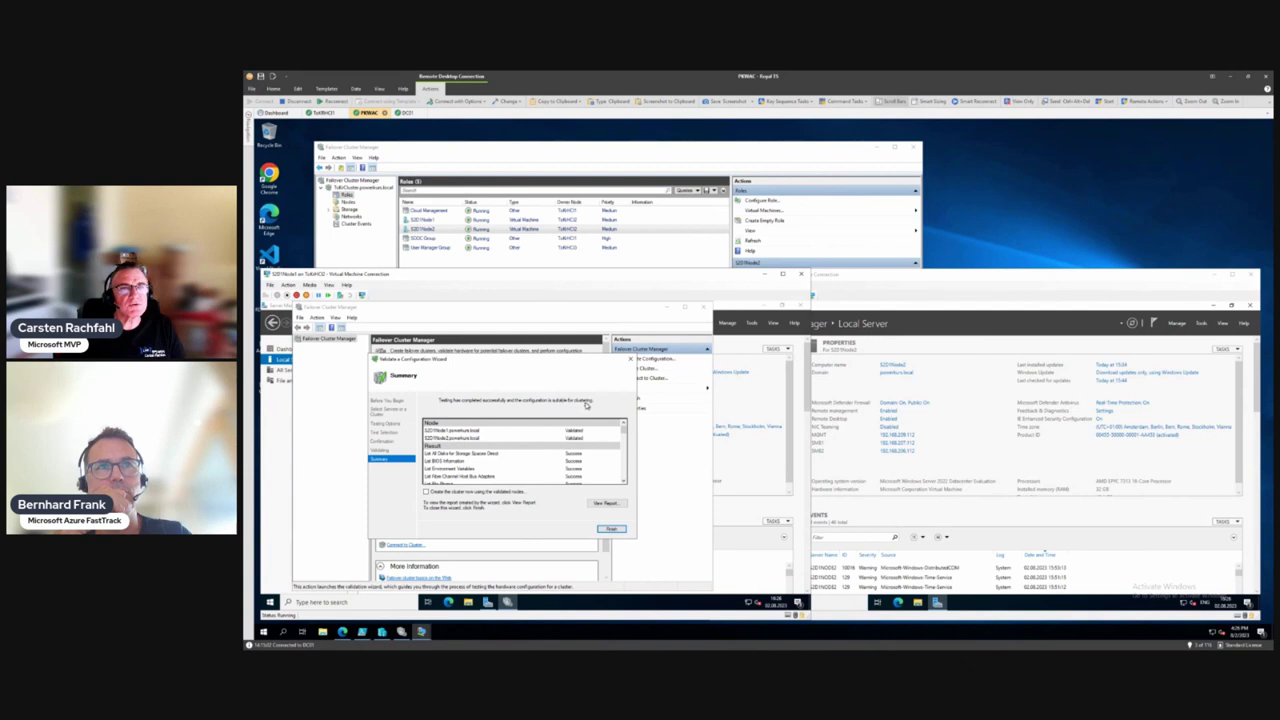
# Step: Open the Failover Cluster Validation Report, allow its blocked content, review the results by category, and close it
pyautogui.click(603, 503)
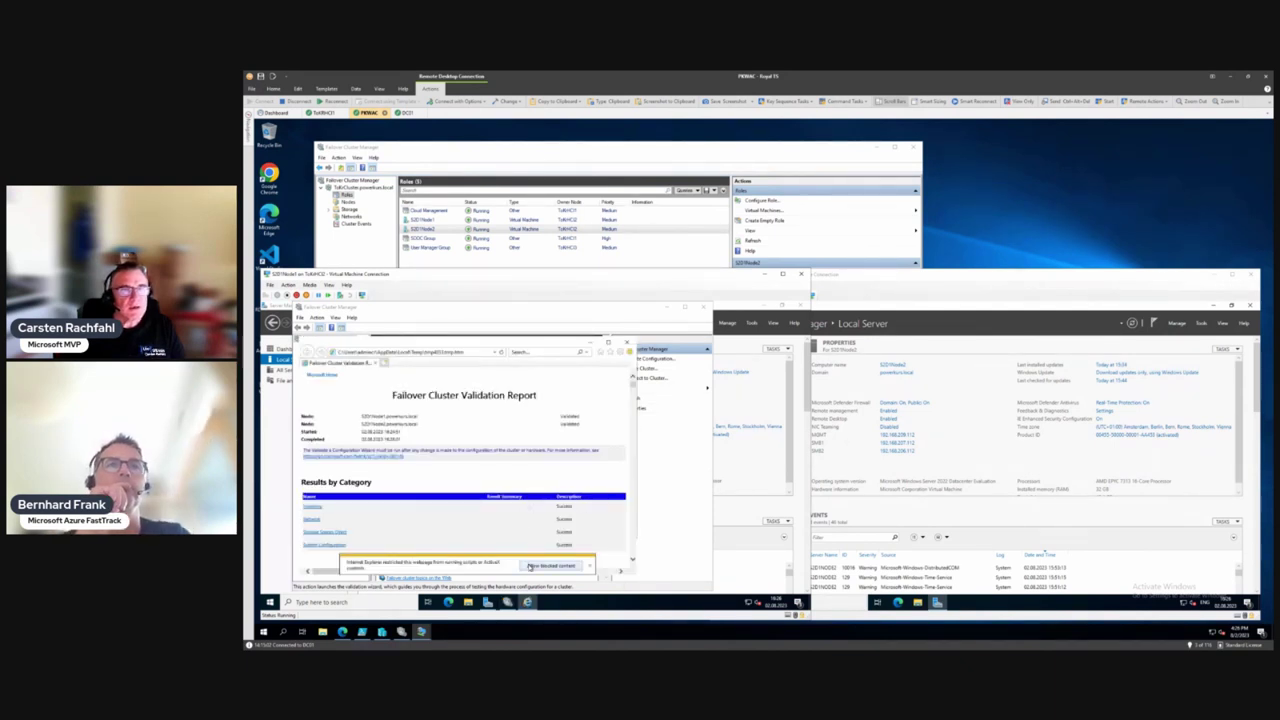
pyautogui.click(531, 566)
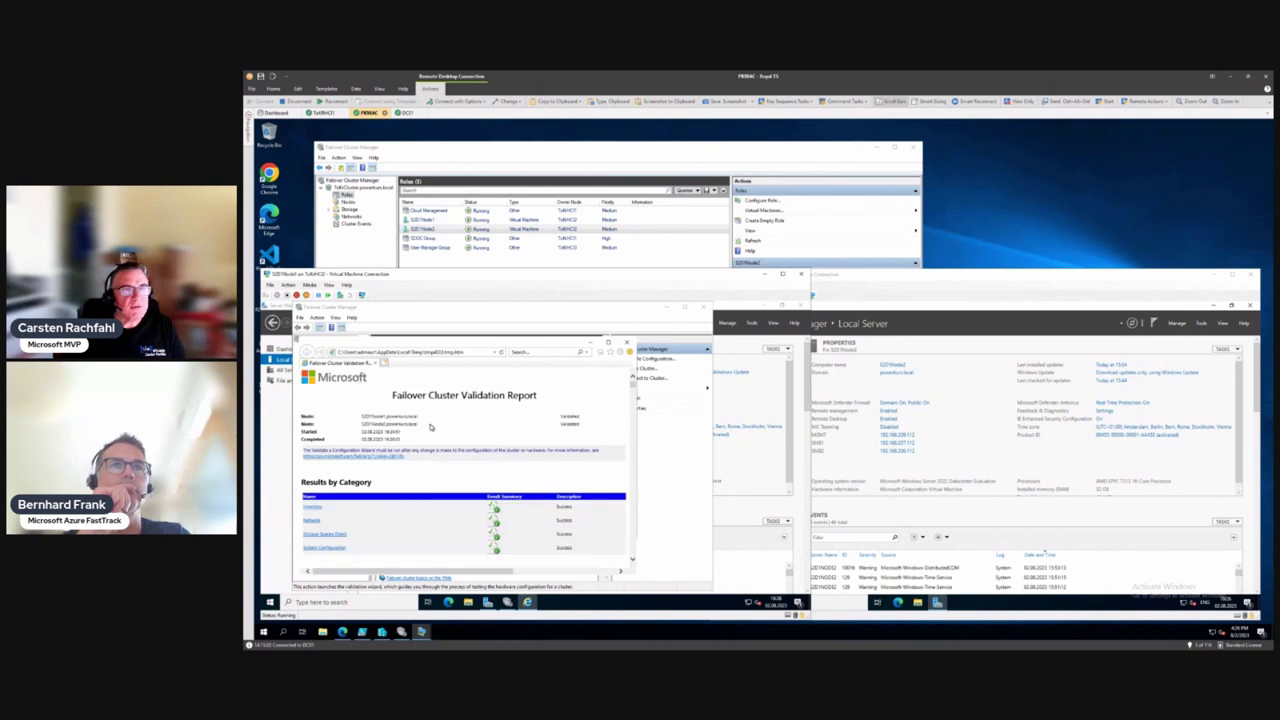
pyautogui.scroll(-1, 430, 427)
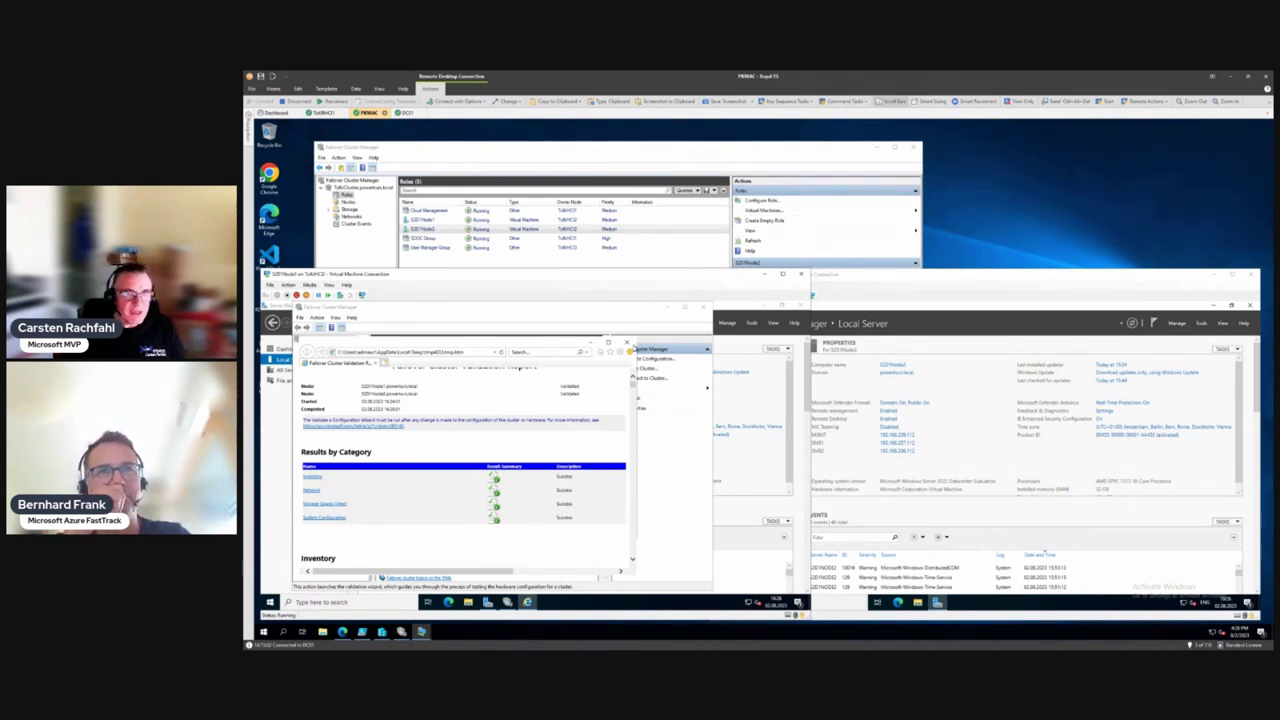
pyautogui.click(626, 342)
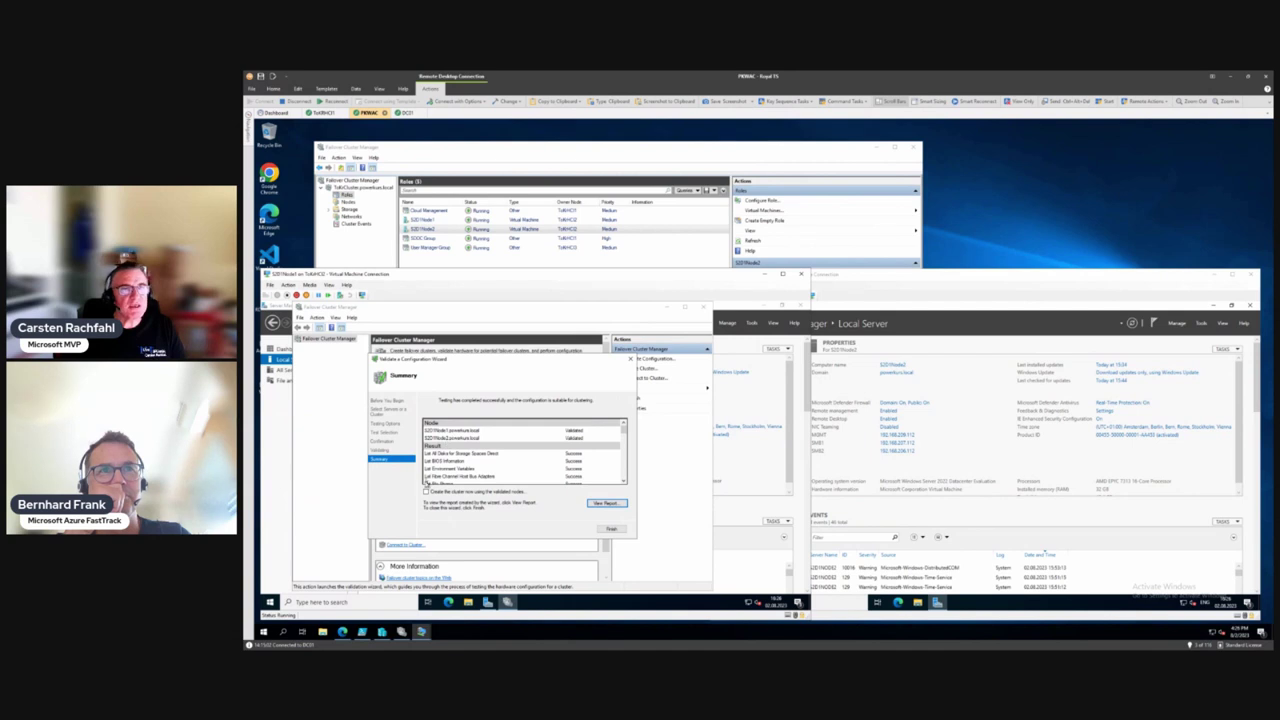
# Step: Start creating a cluster from the validated nodes, naming it S2D1Cluster and assigning it the IP address 192.168.209.110
pyautogui.click(427, 493)
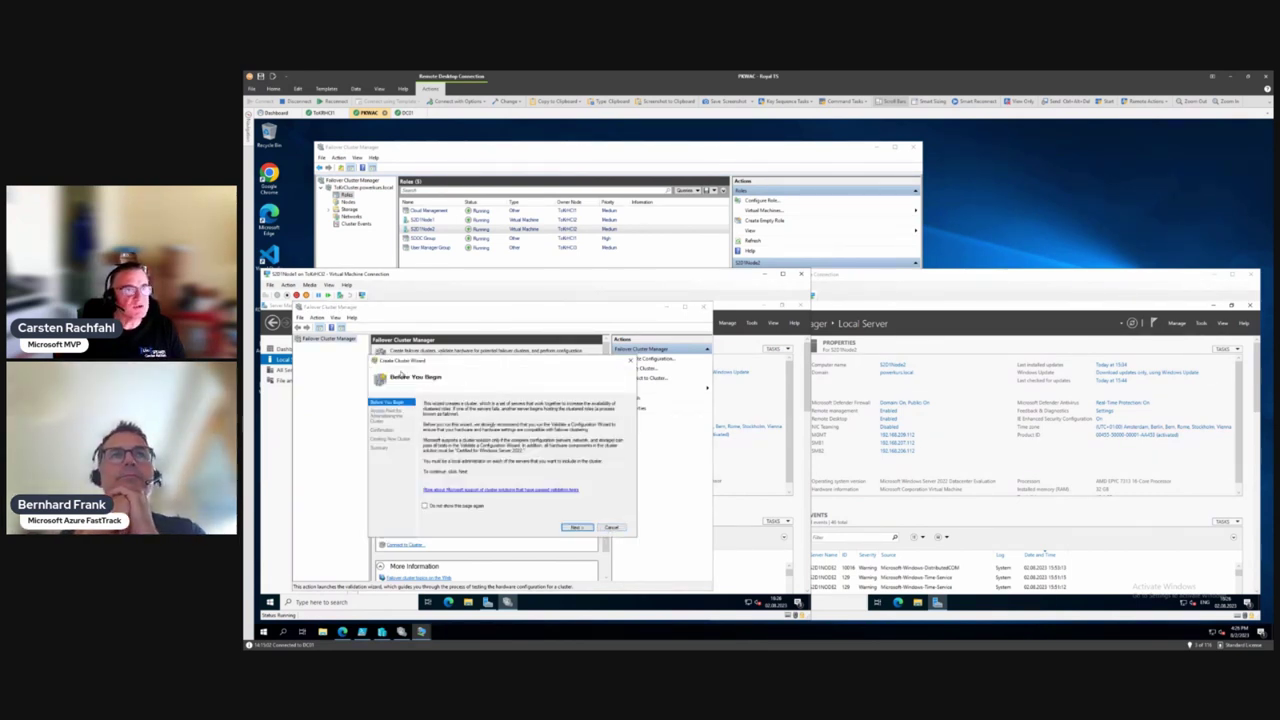
pyautogui.click(575, 527)
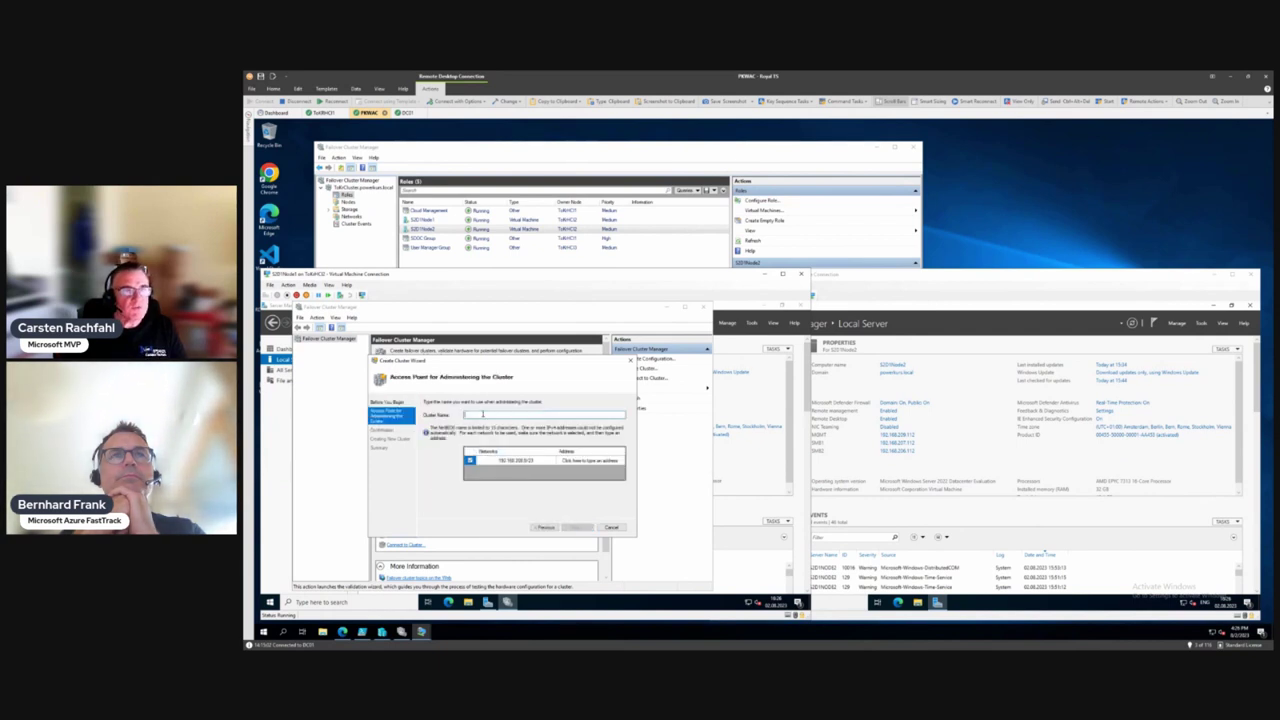
pyautogui.write('S2DCluster')
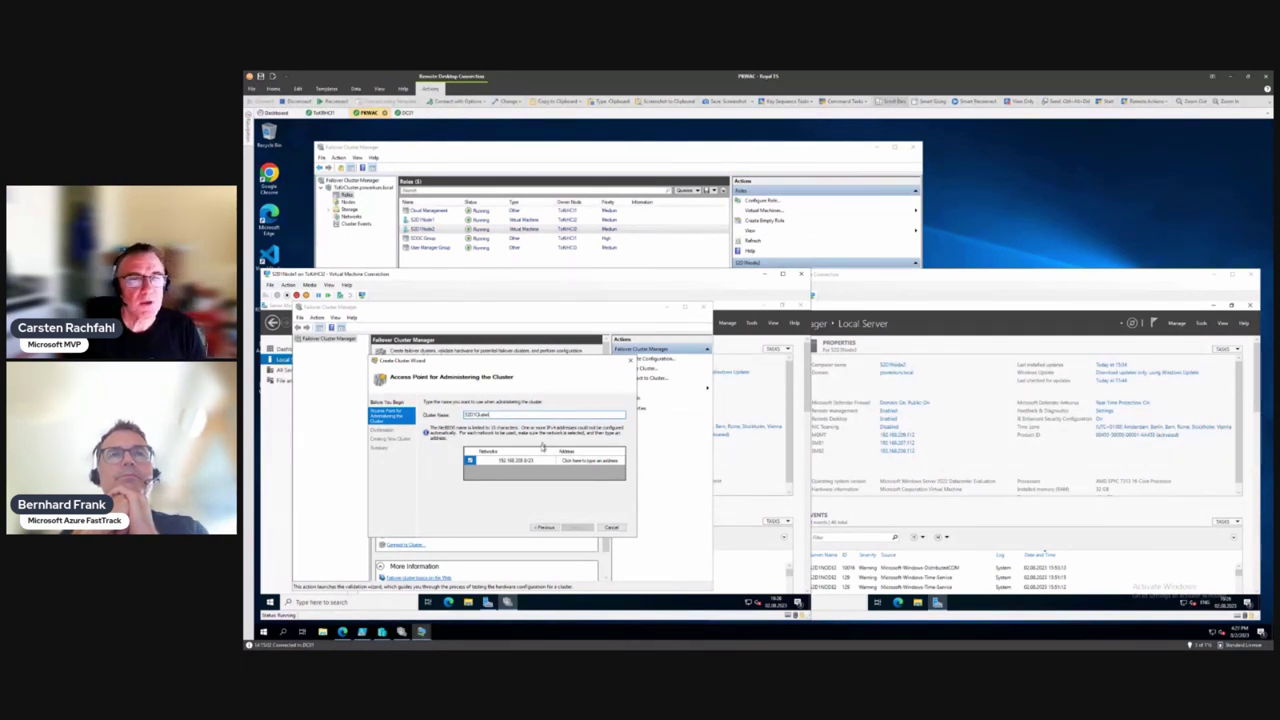
pyautogui.click(540, 462)
pyautogui.click(566, 460)
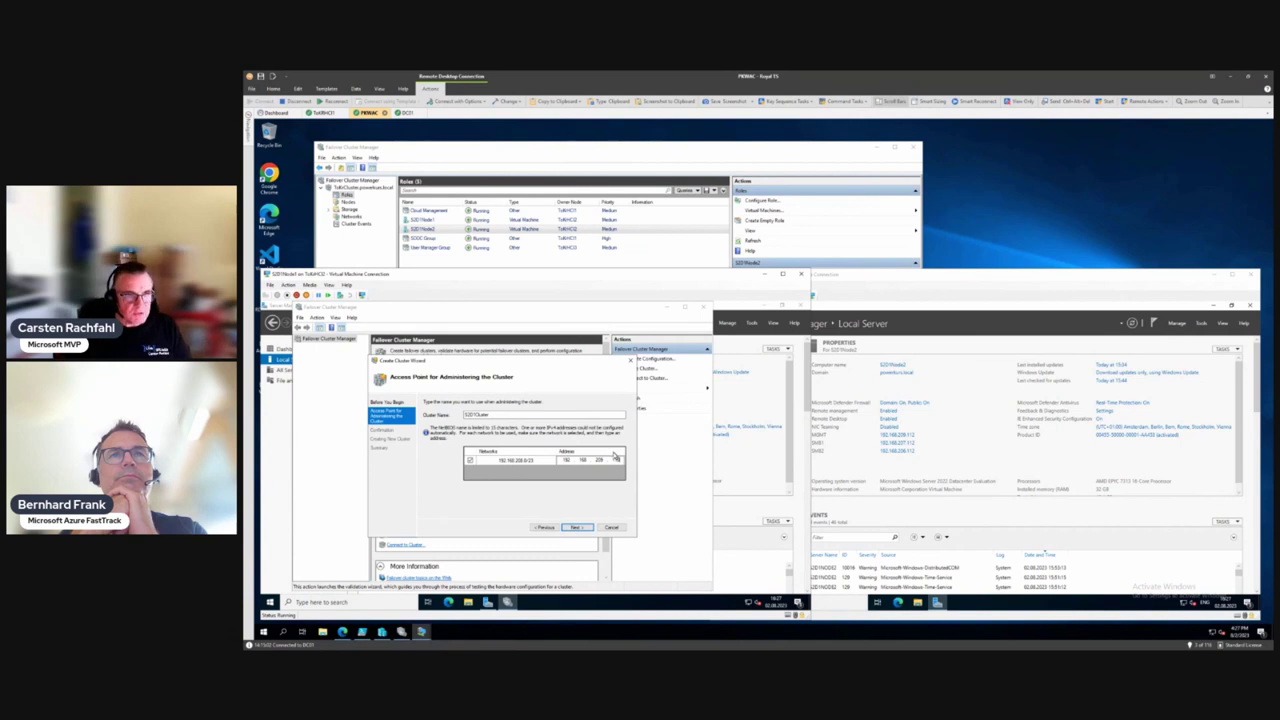
pyautogui.click(575, 528)
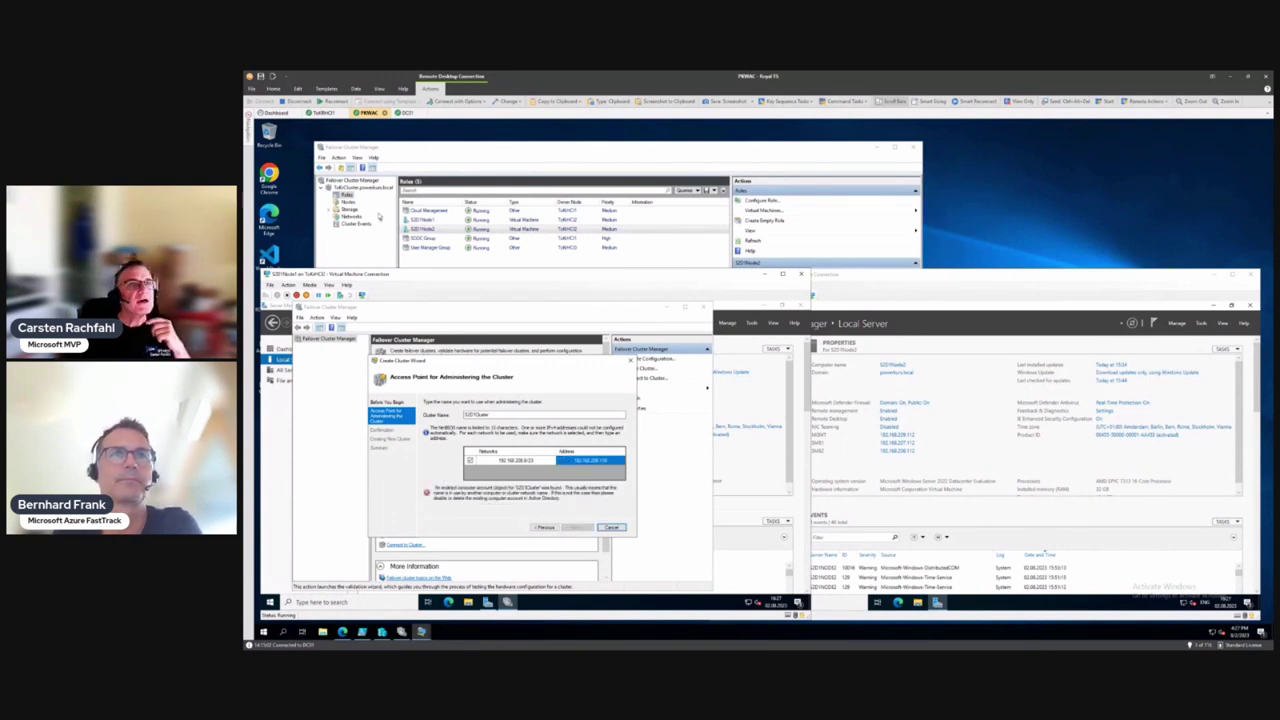
# Step: Switch to the DC01 session and delete the existing S2D1Cluster computer object in Active Directory Users and Computers
pyautogui.click(406, 112)
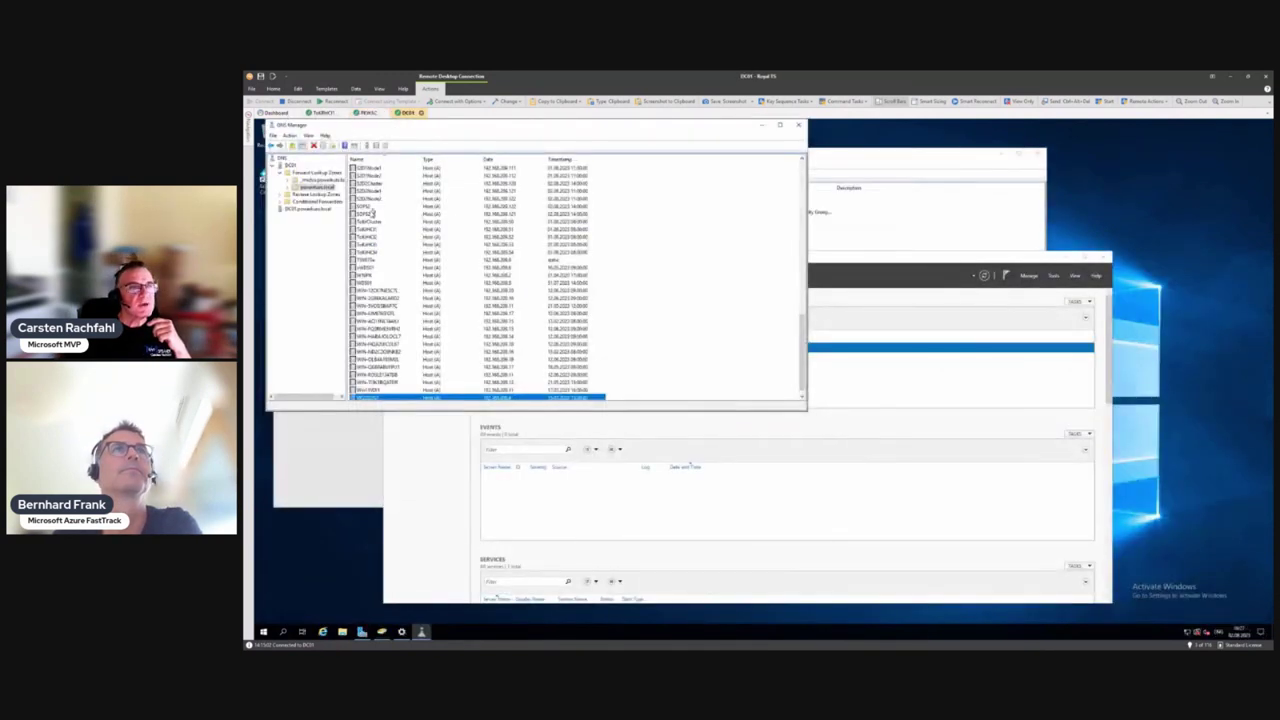
pyautogui.click(852, 237)
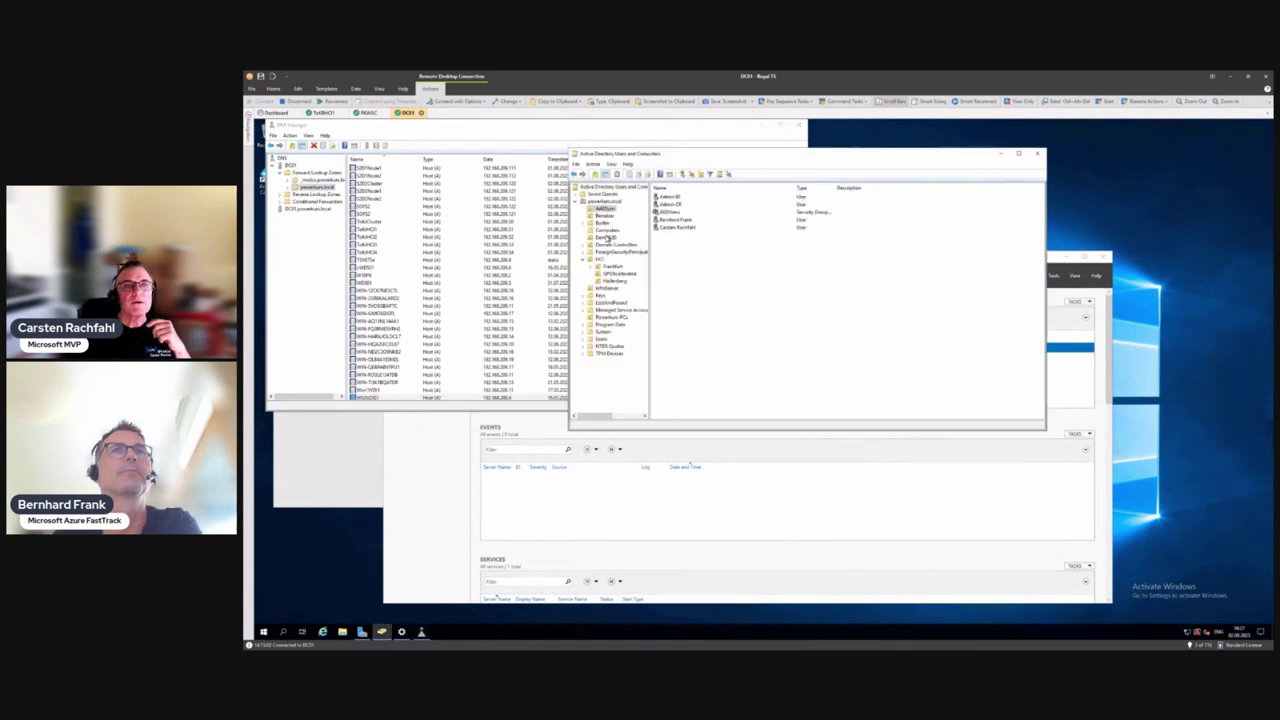
pyautogui.click(607, 237)
pyautogui.click(674, 198)
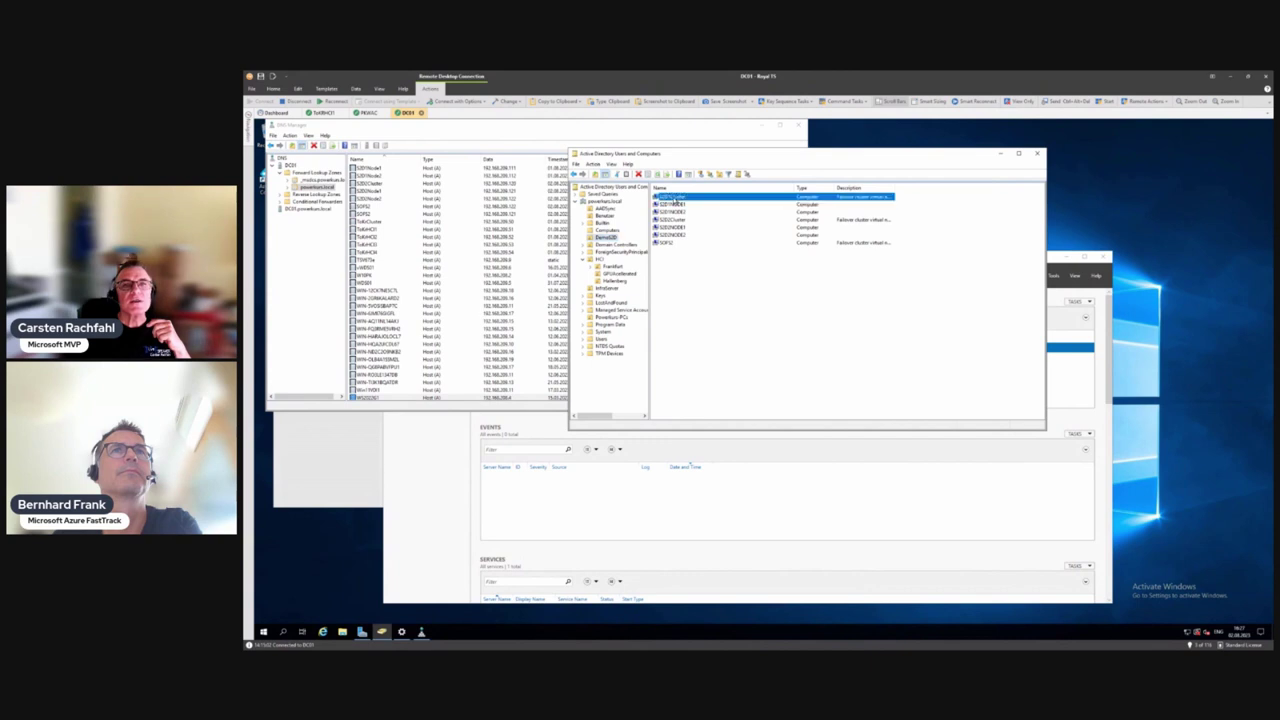
pyautogui.rightClick(674, 200)
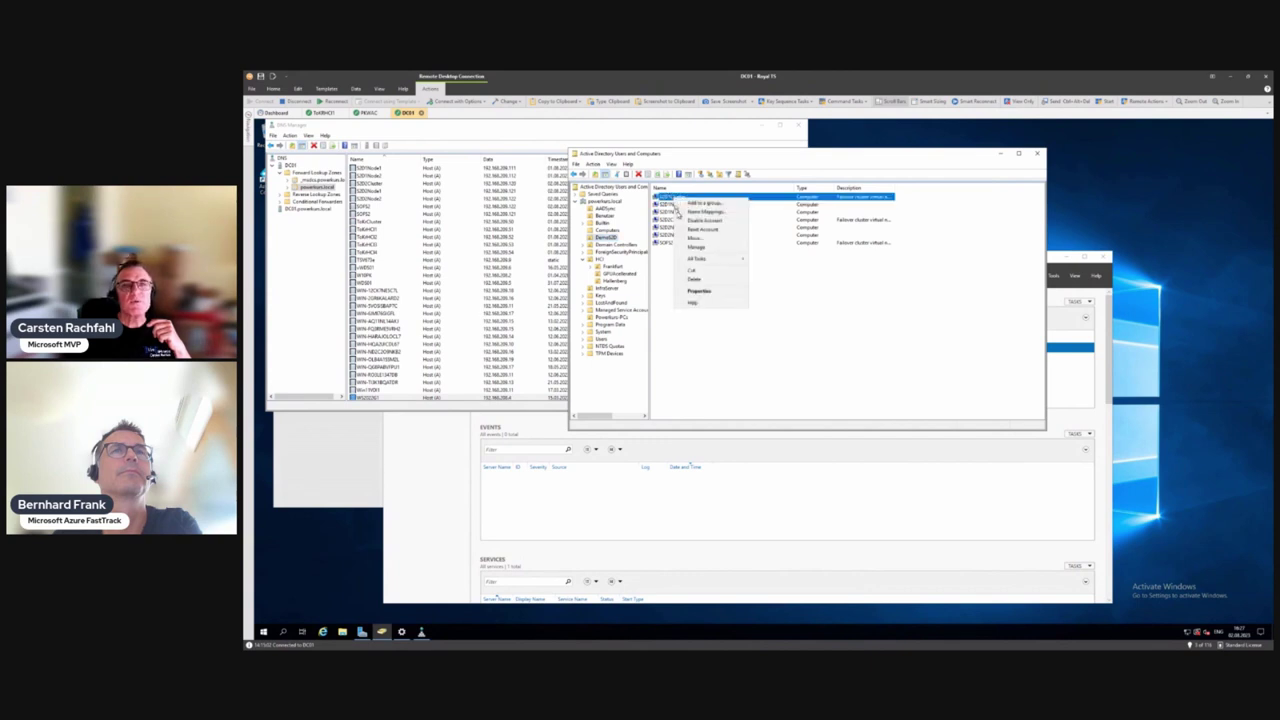
pyautogui.click(692, 281)
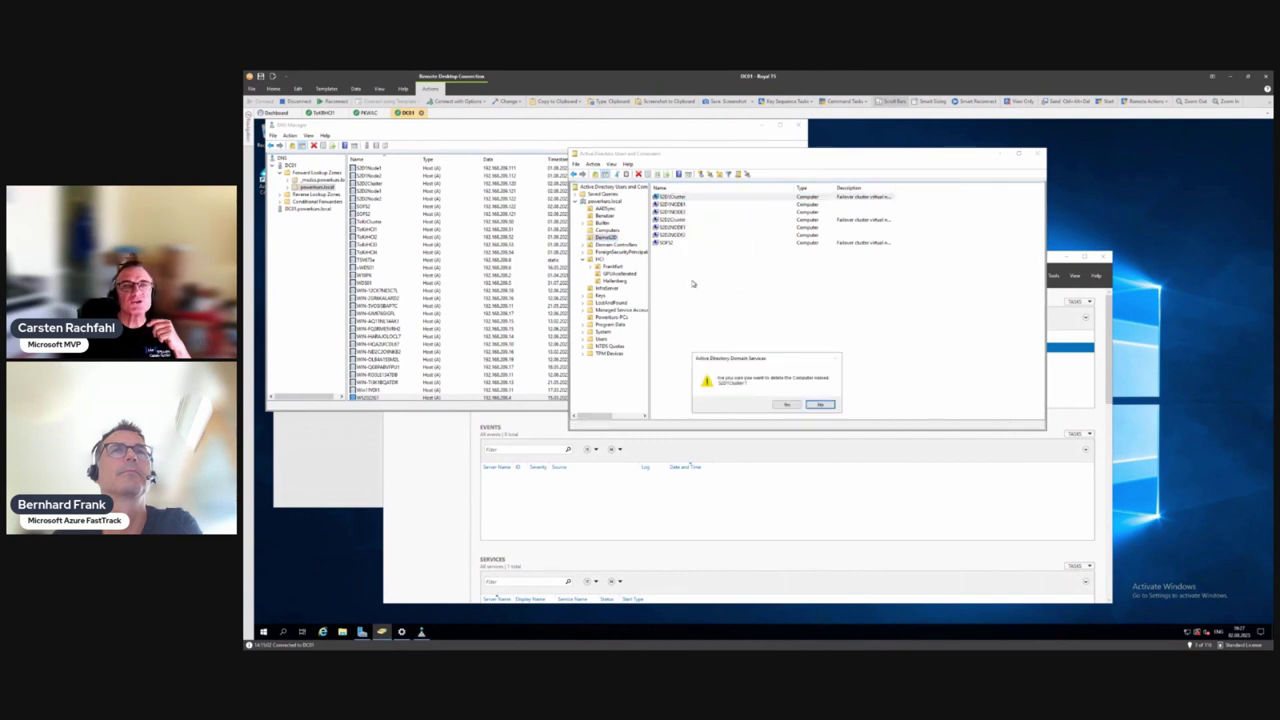
pyautogui.click(779, 406)
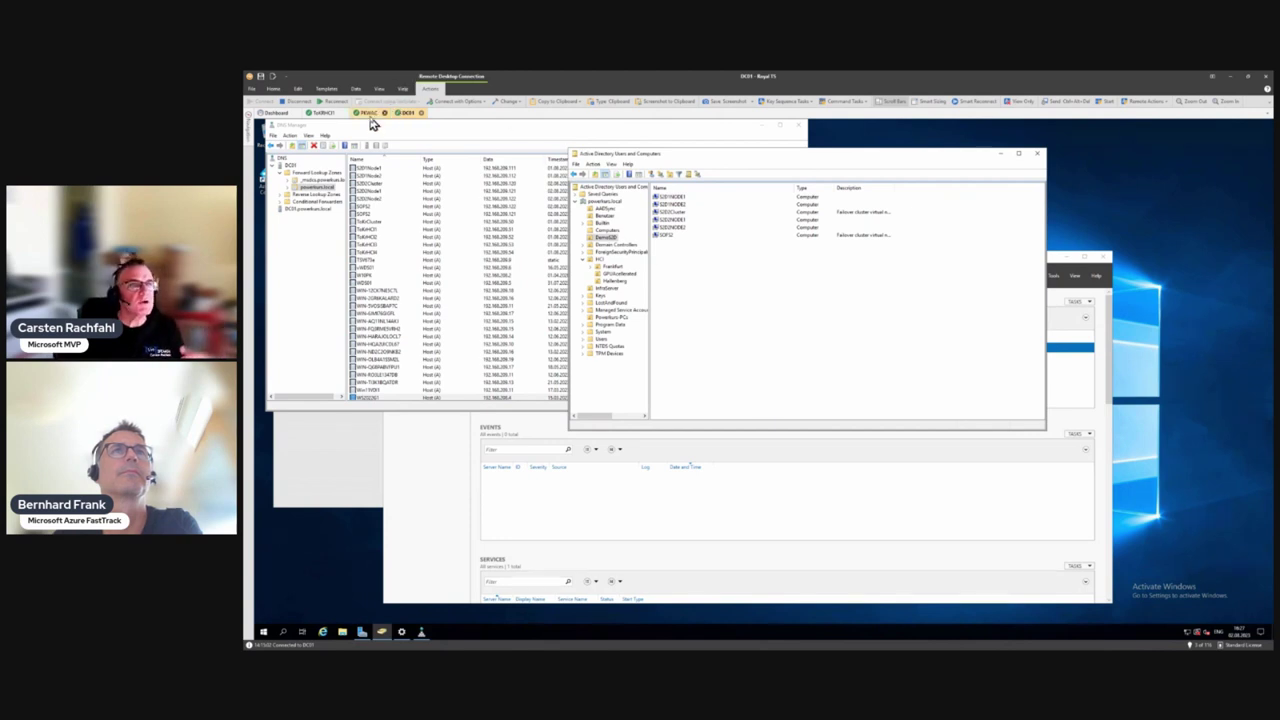
# Step: Return to the Create Cluster Wizard, recheck the access point, and create S2D1Cluster without adding all eligible storage
pyautogui.click(370, 113)
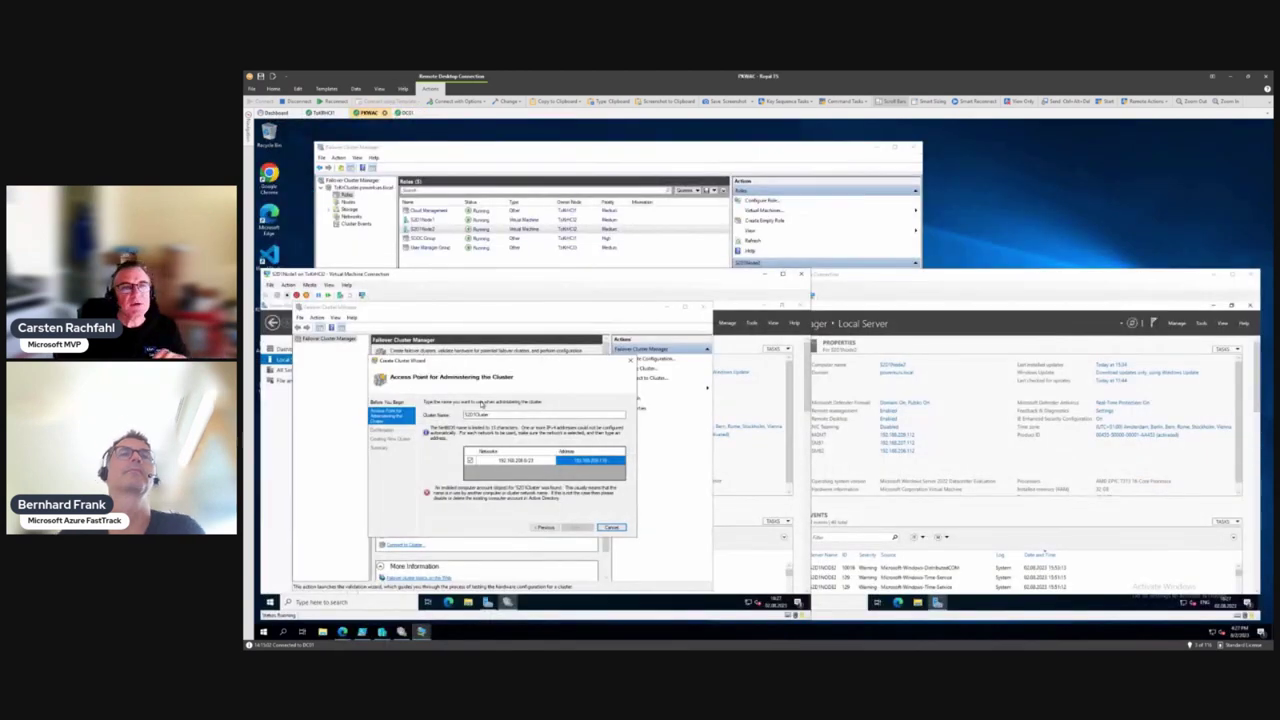
pyautogui.click(545, 528)
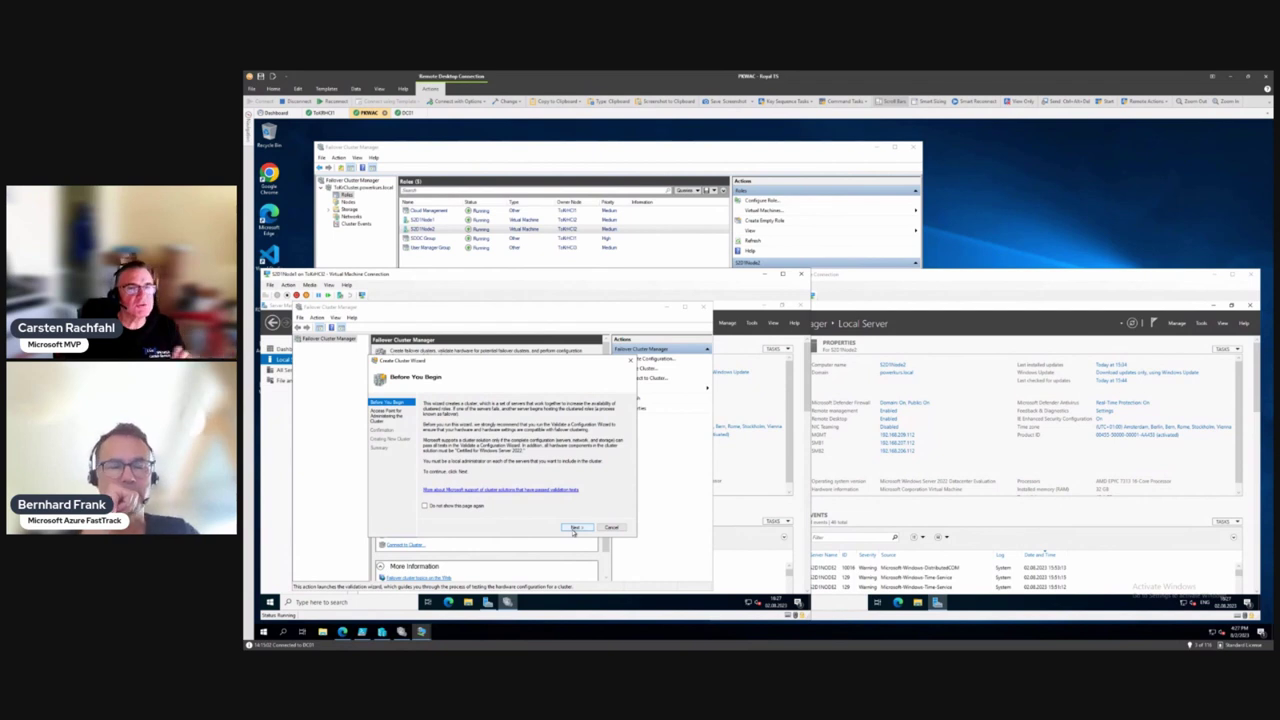
pyautogui.click(575, 528)
pyautogui.click(575, 528)
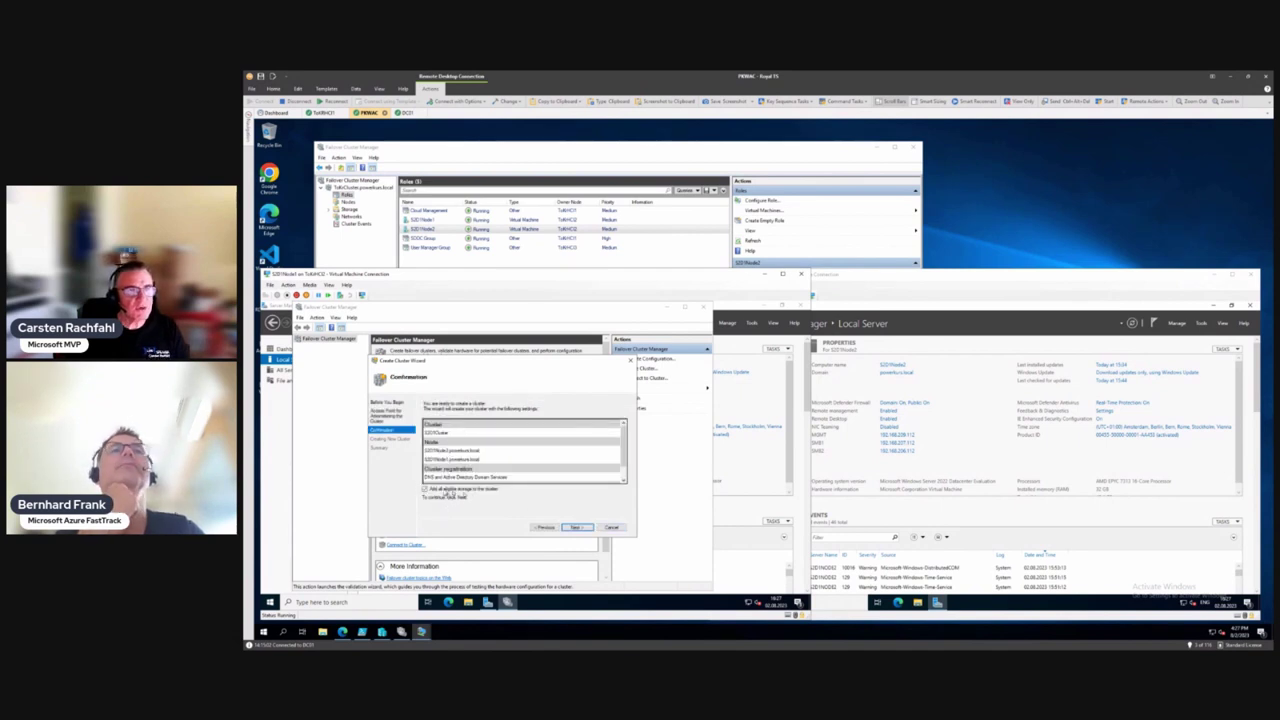
pyautogui.click(425, 489)
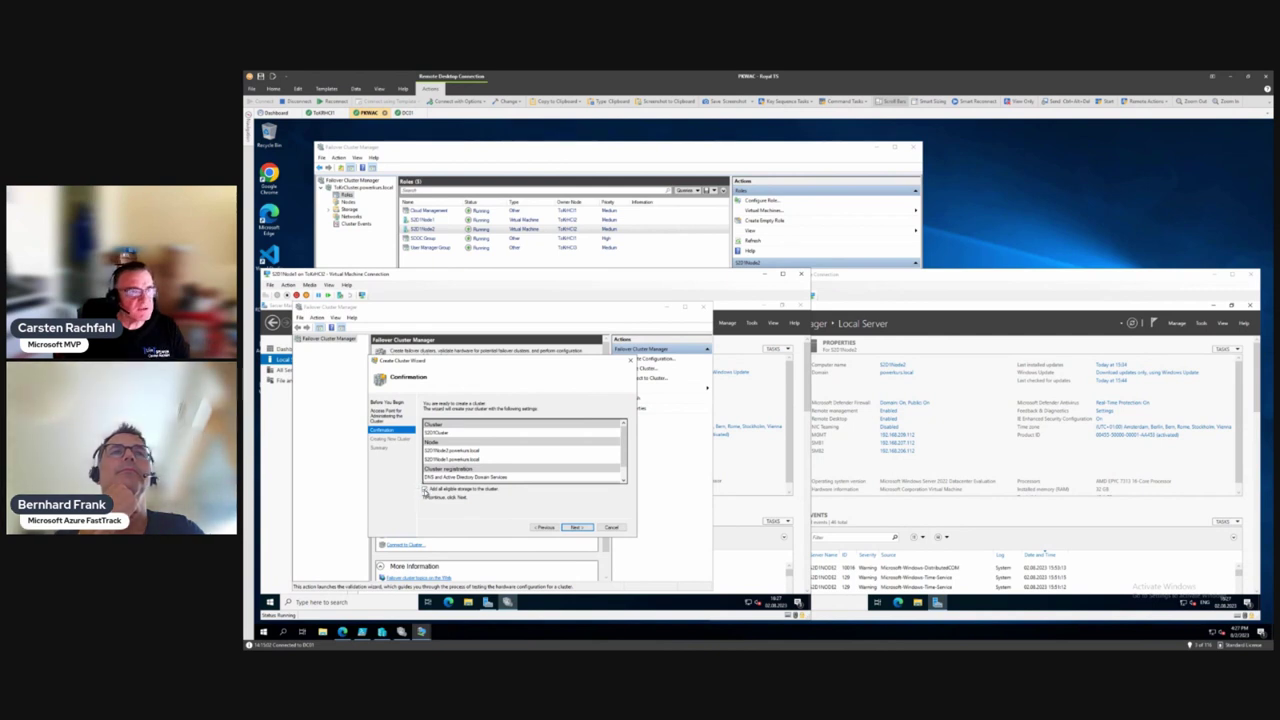
pyautogui.click(577, 527)
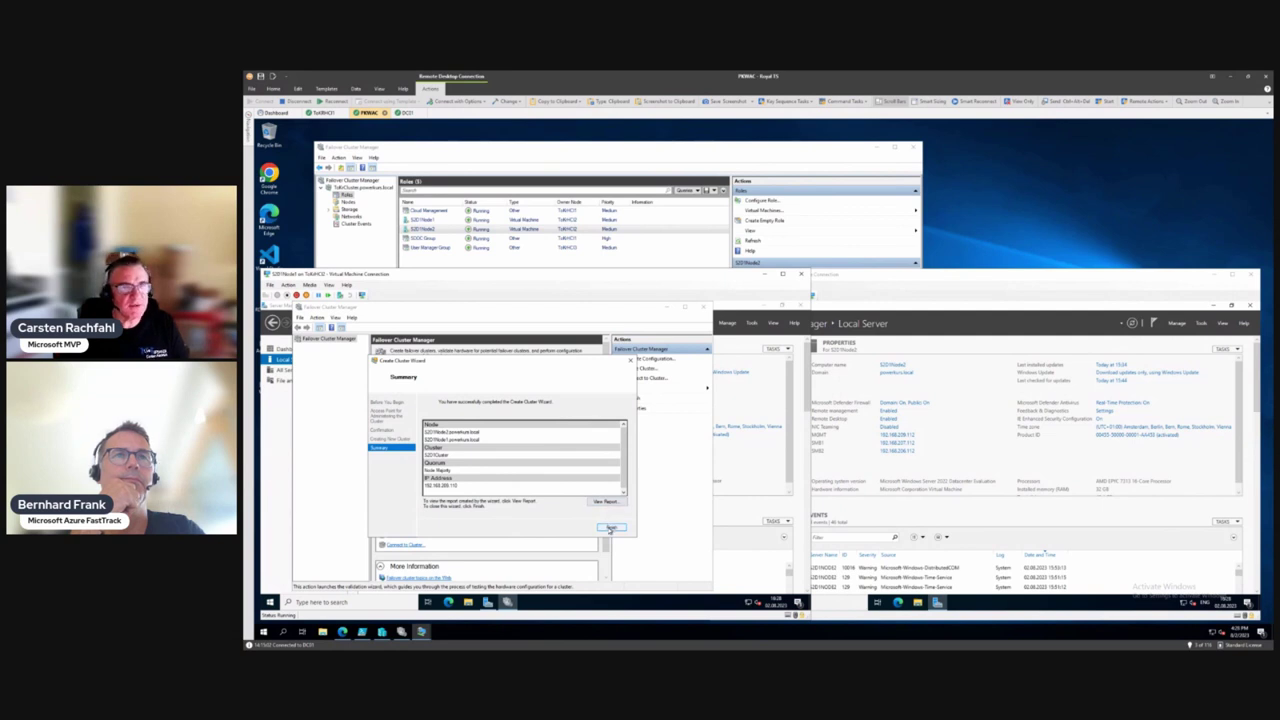
pyautogui.click(611, 527)
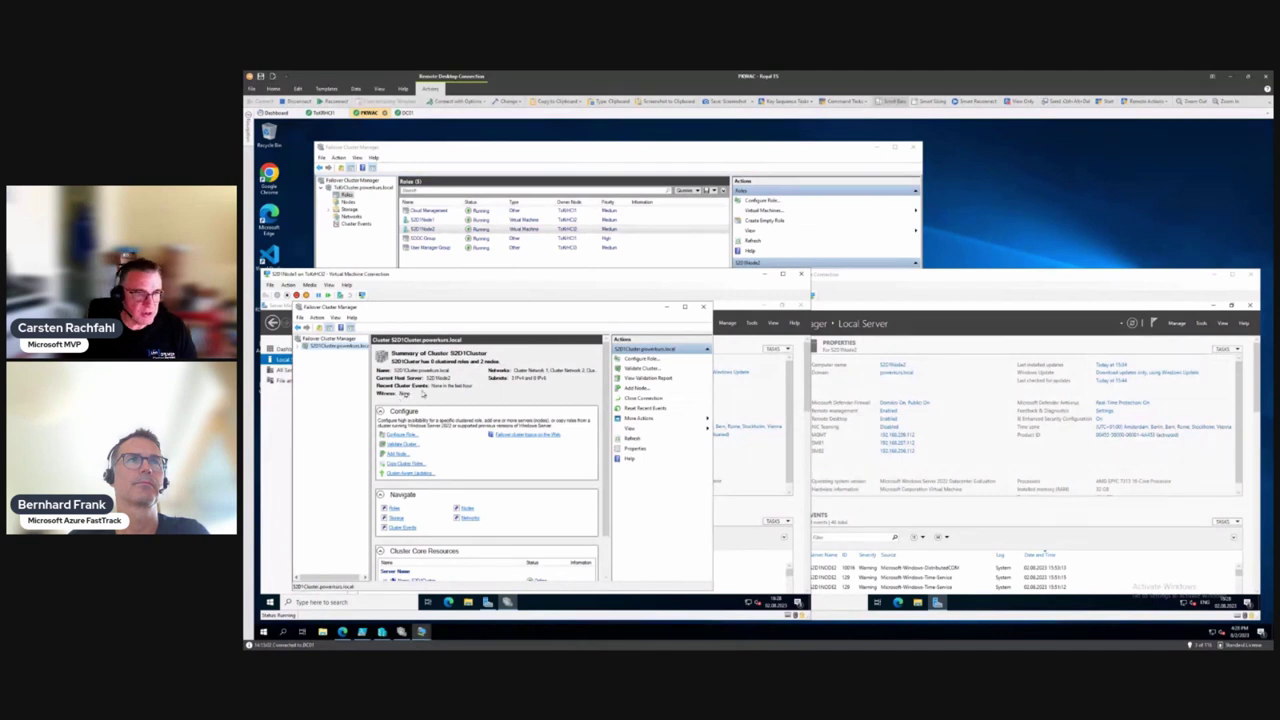
# Step: Open the quorum settings of S2D1Cluster, choose to select the quorum witness, and pick a file share witness
pyautogui.click(635, 421)
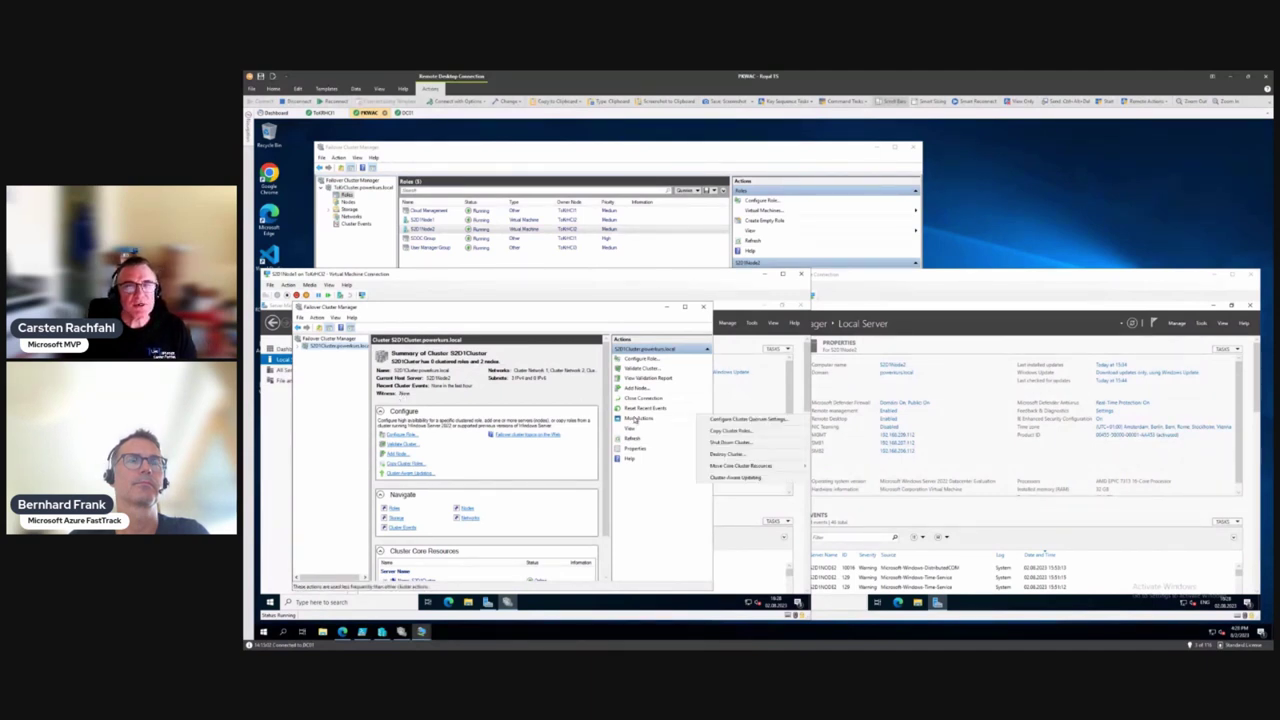
pyautogui.click(711, 420)
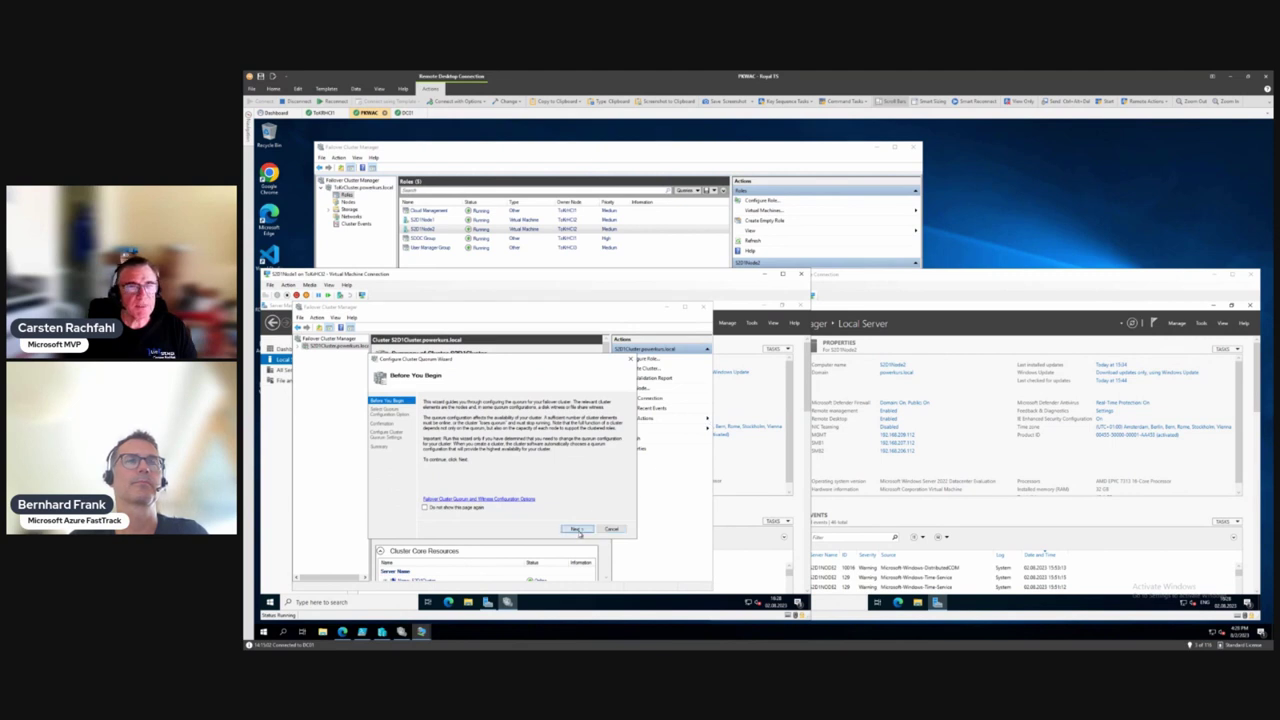
pyautogui.click(579, 530)
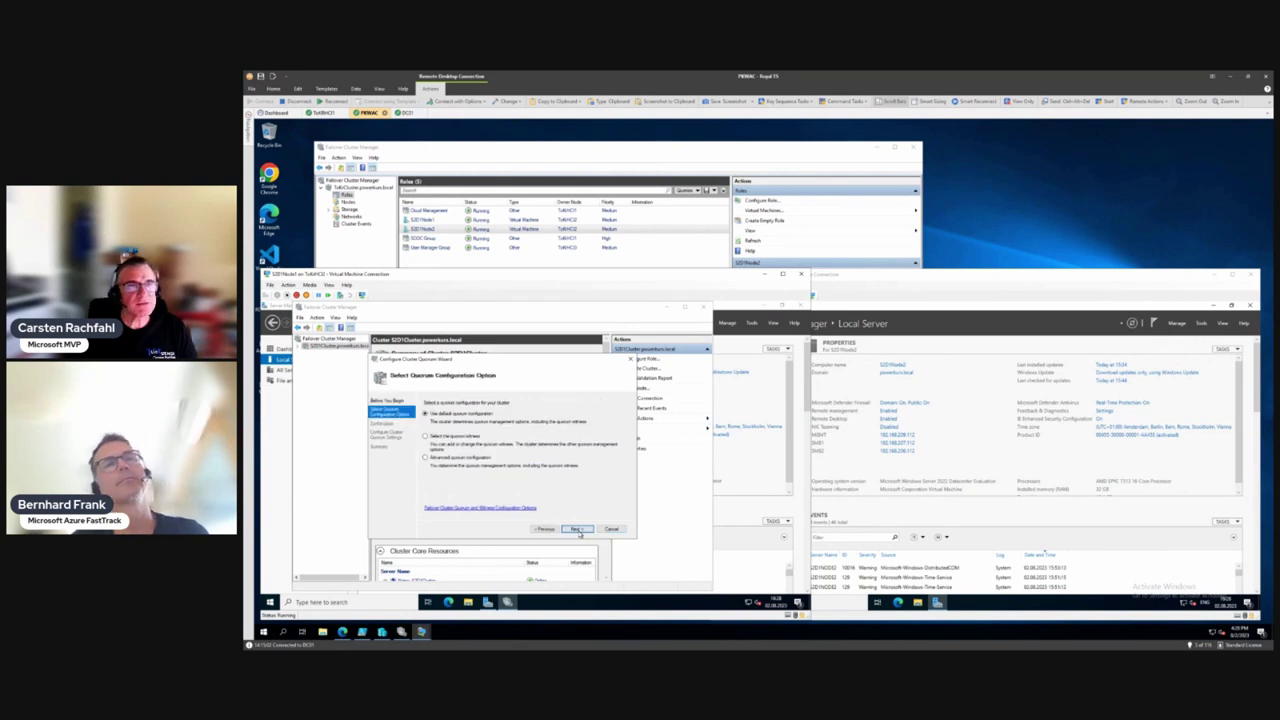
pyautogui.click(451, 437)
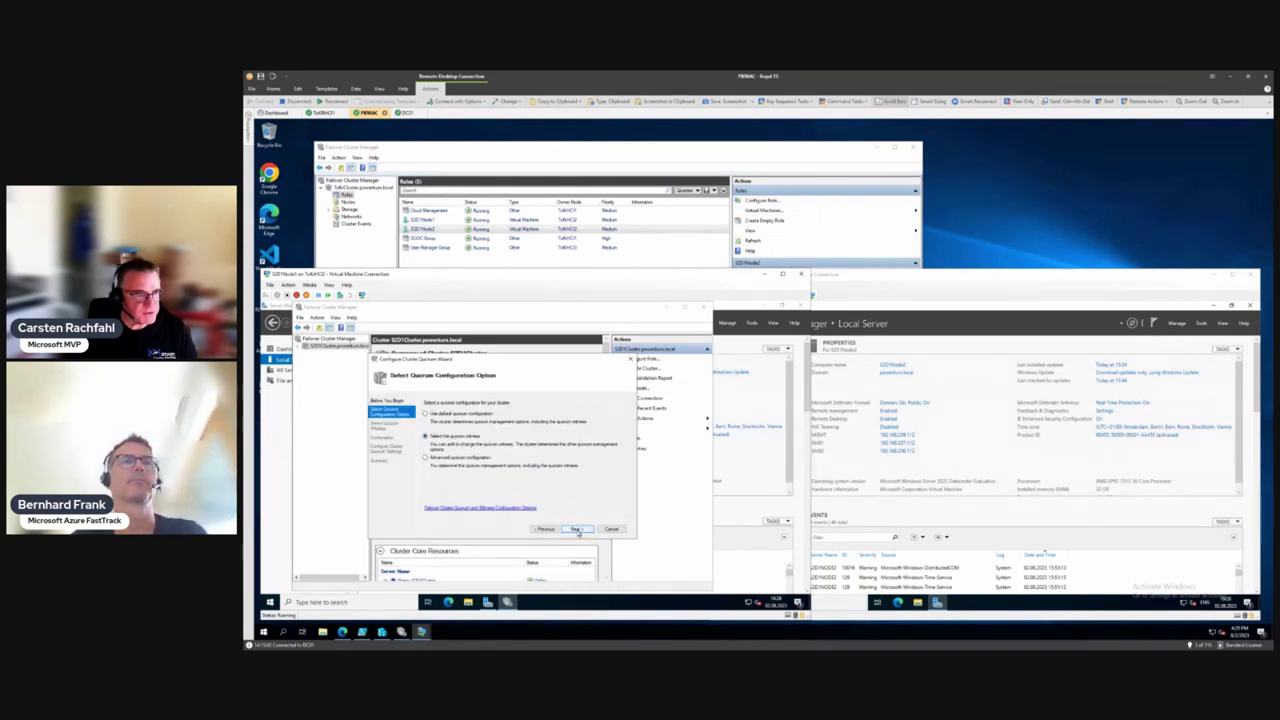
pyautogui.click(576, 529)
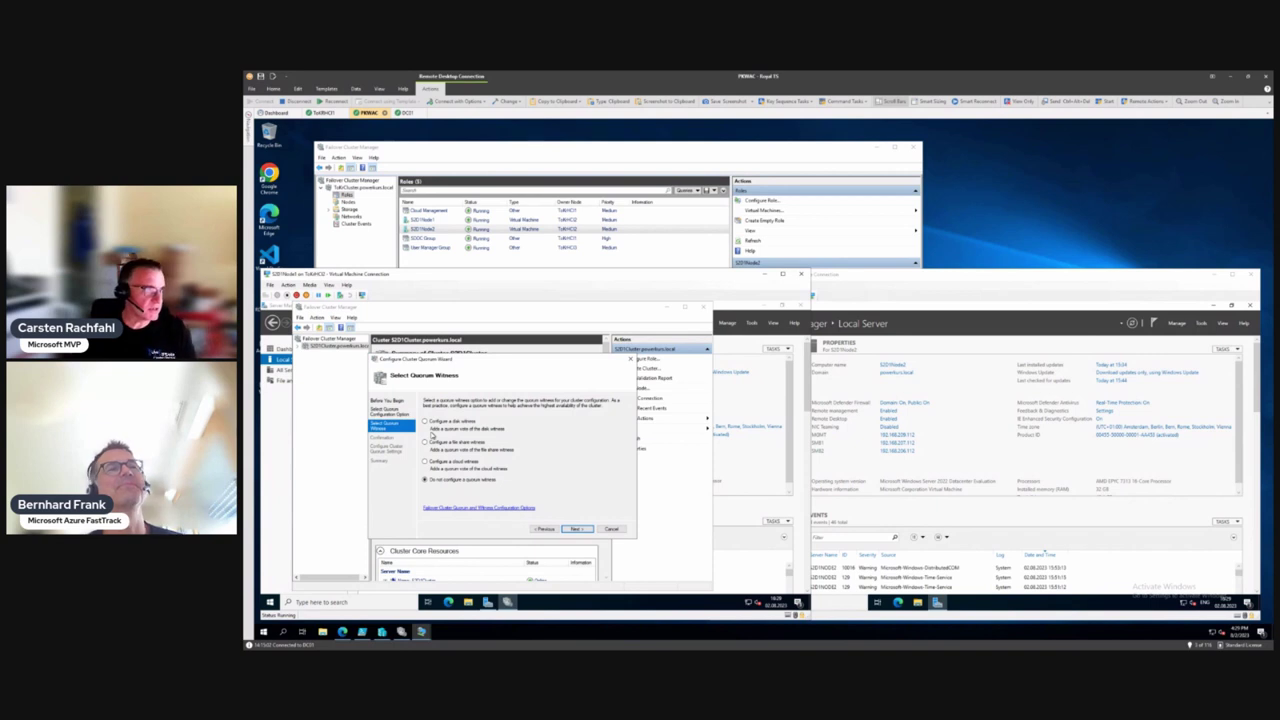
pyautogui.click(432, 443)
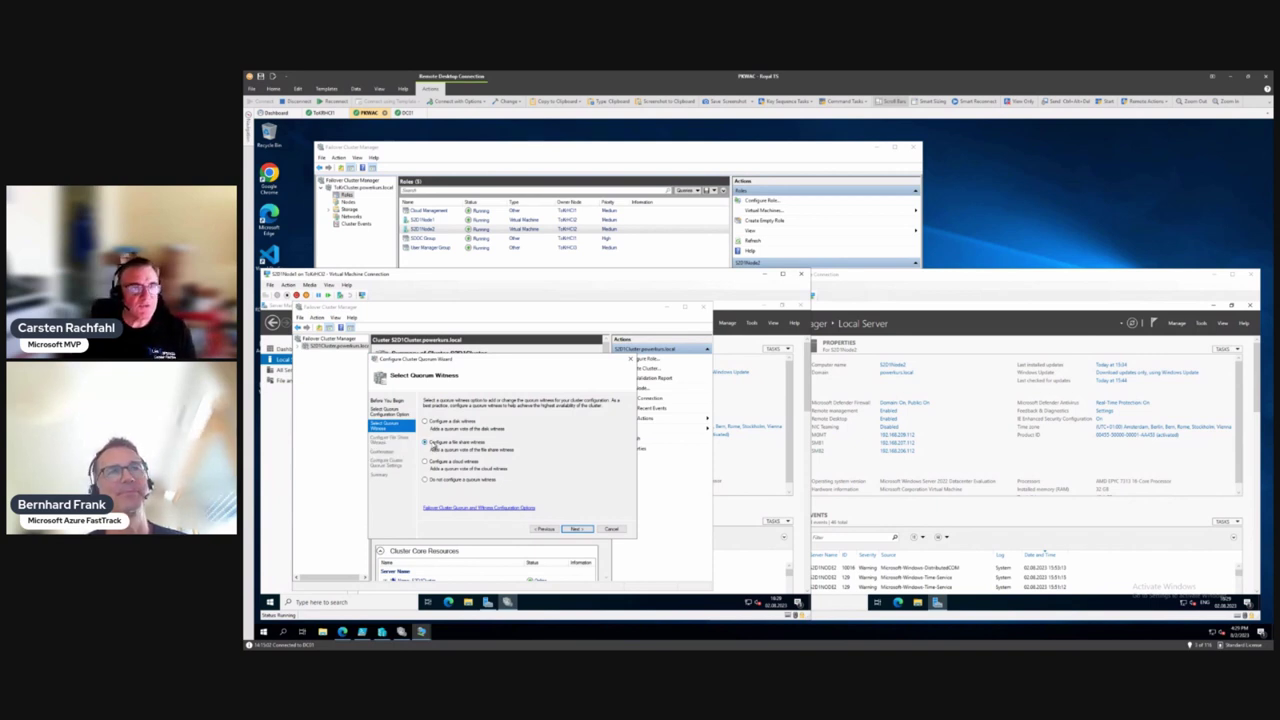
pyautogui.click(576, 528)
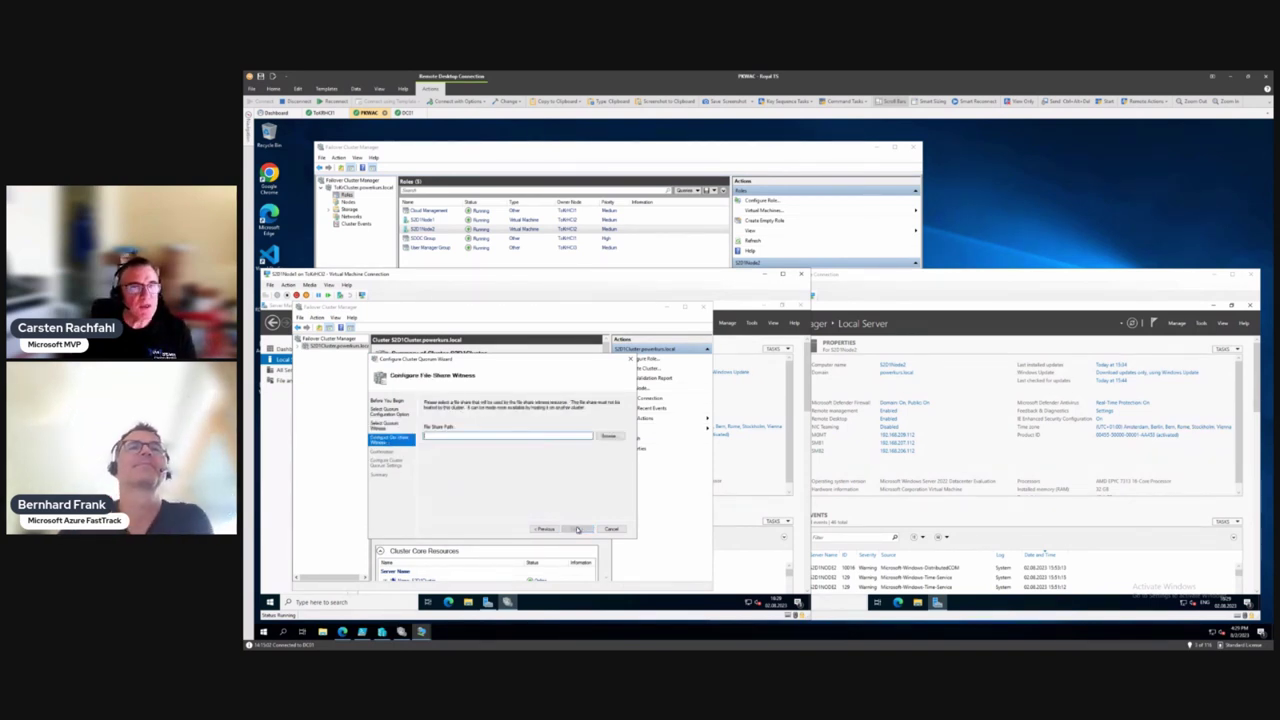
# Step: Configure the file share witness on server pk-support using the File Share Witnesses folder in the S2DSupport share, and finish the wizard
pyautogui.click(608, 436)
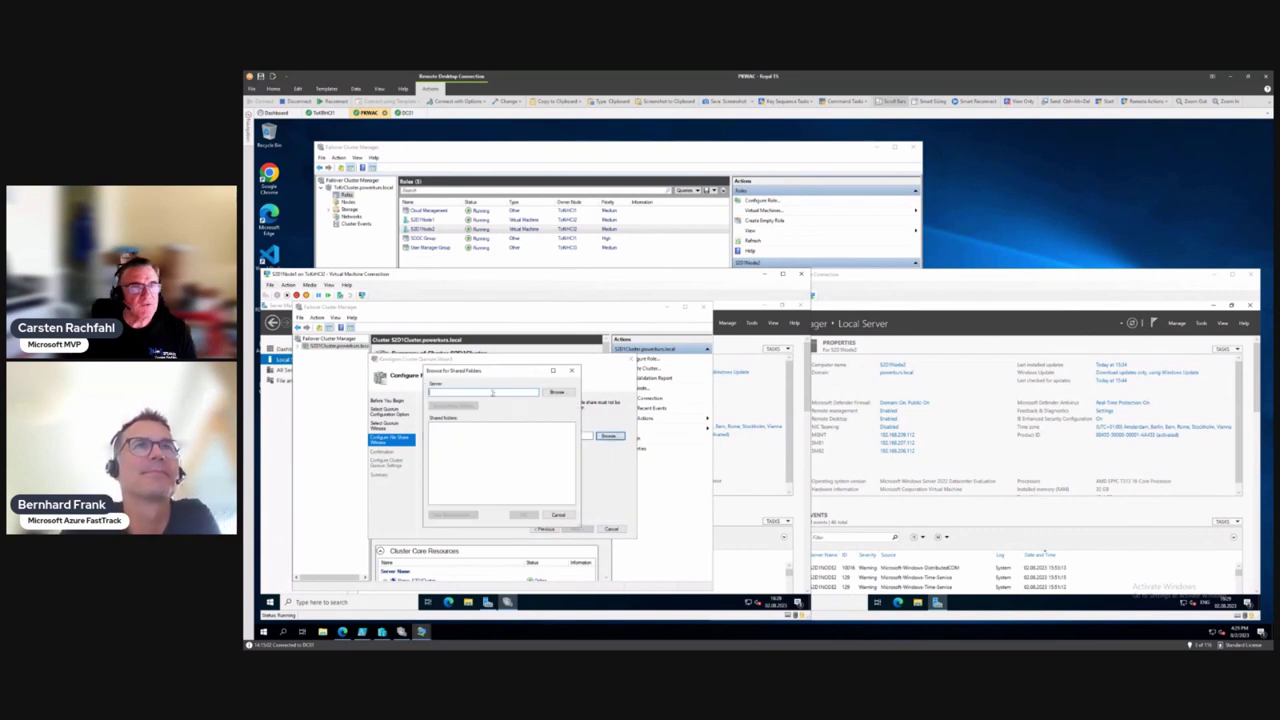
pyautogui.write('s')
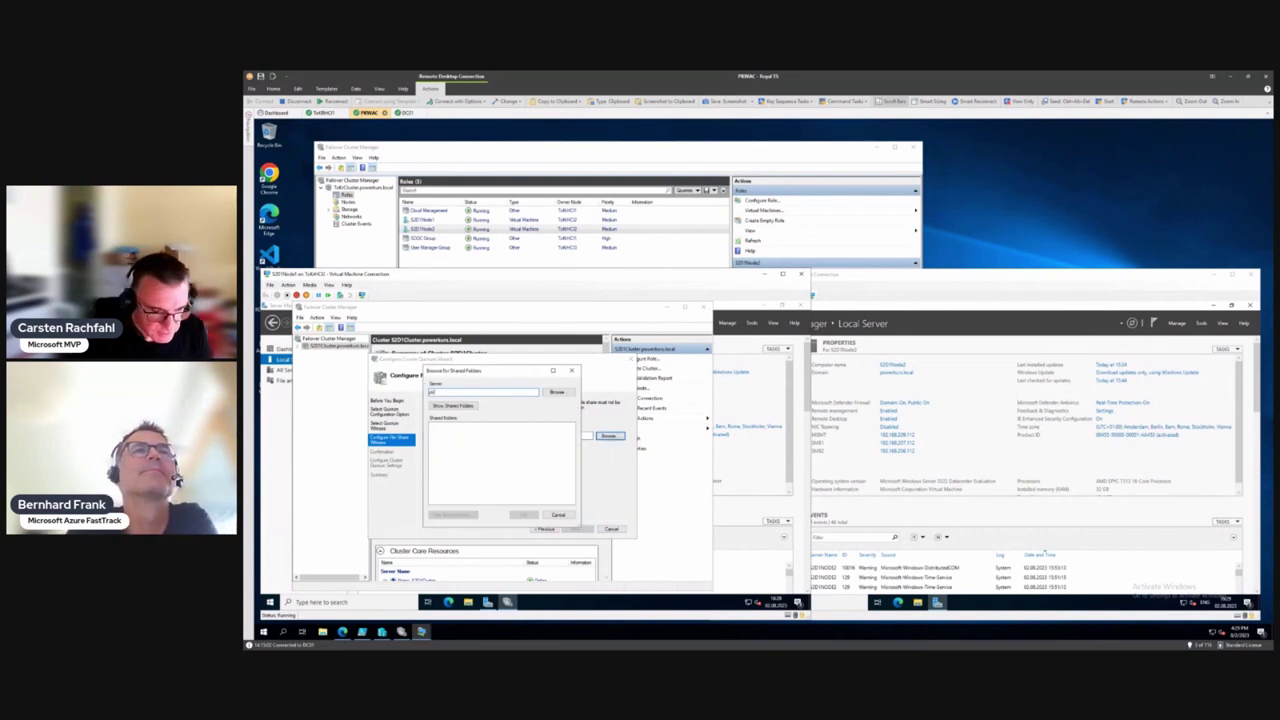
pyautogui.write('2dnode')
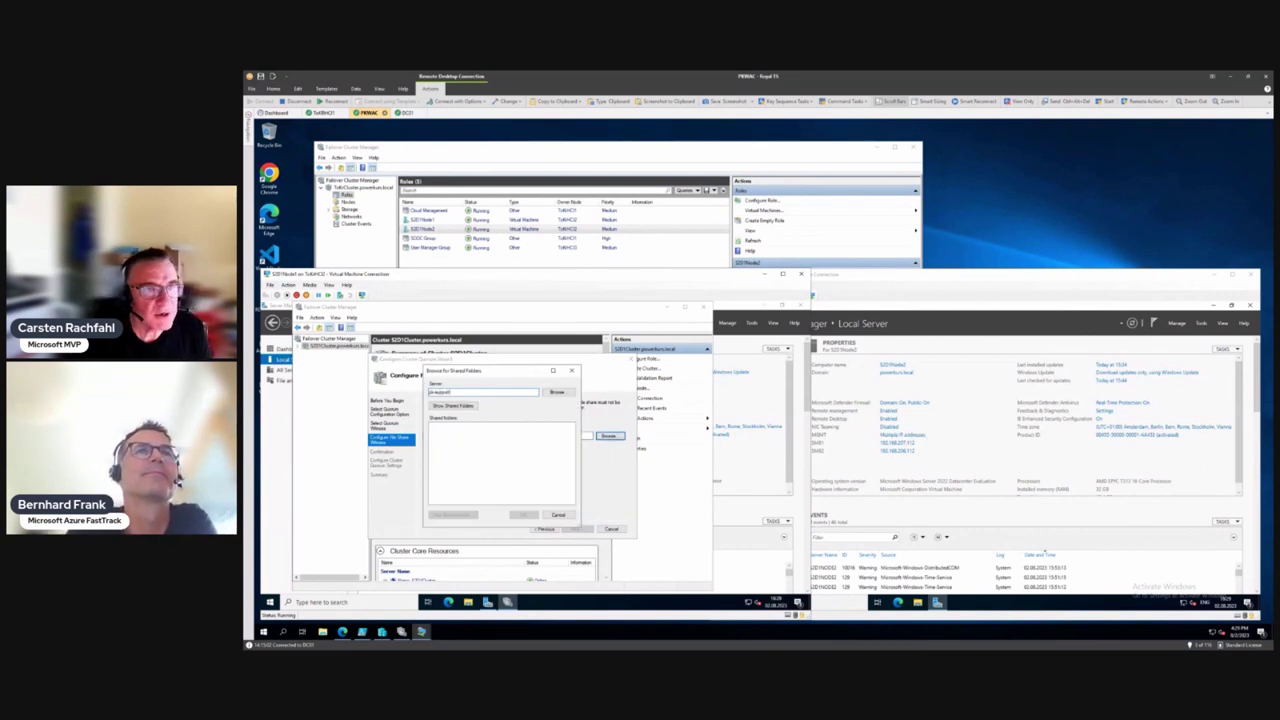
pyautogui.press('Return')
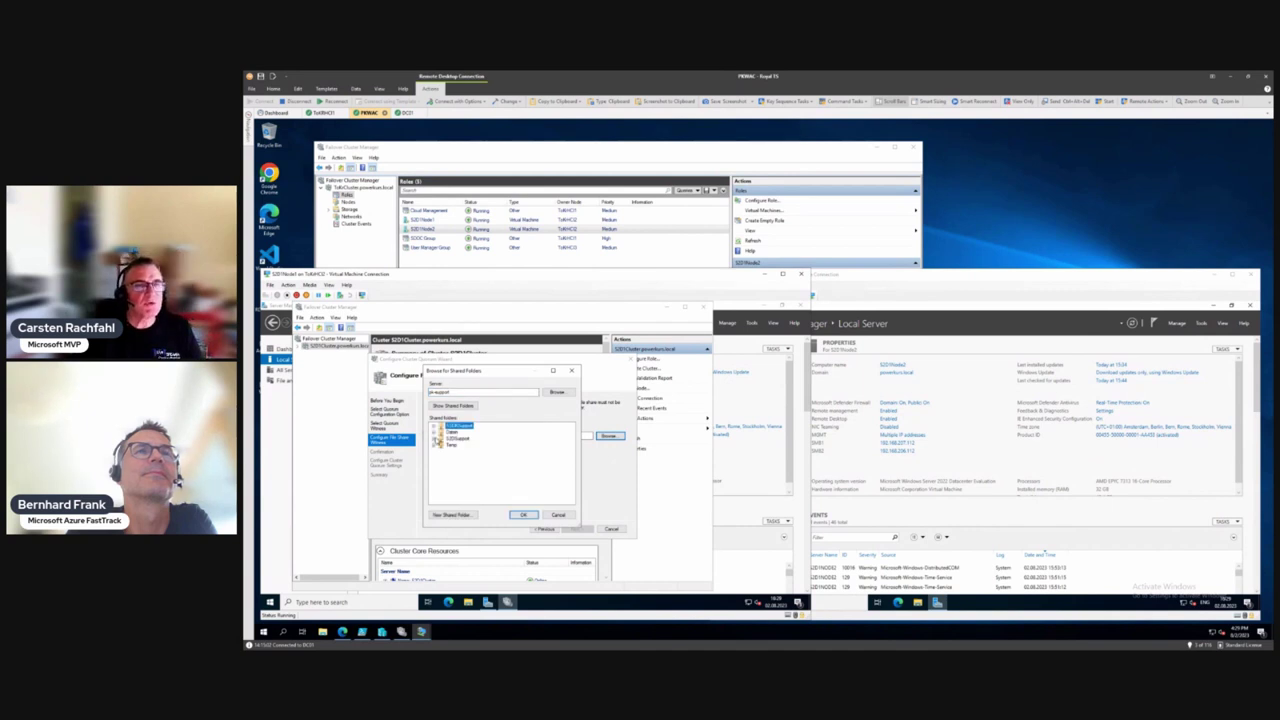
pyautogui.click(436, 438)
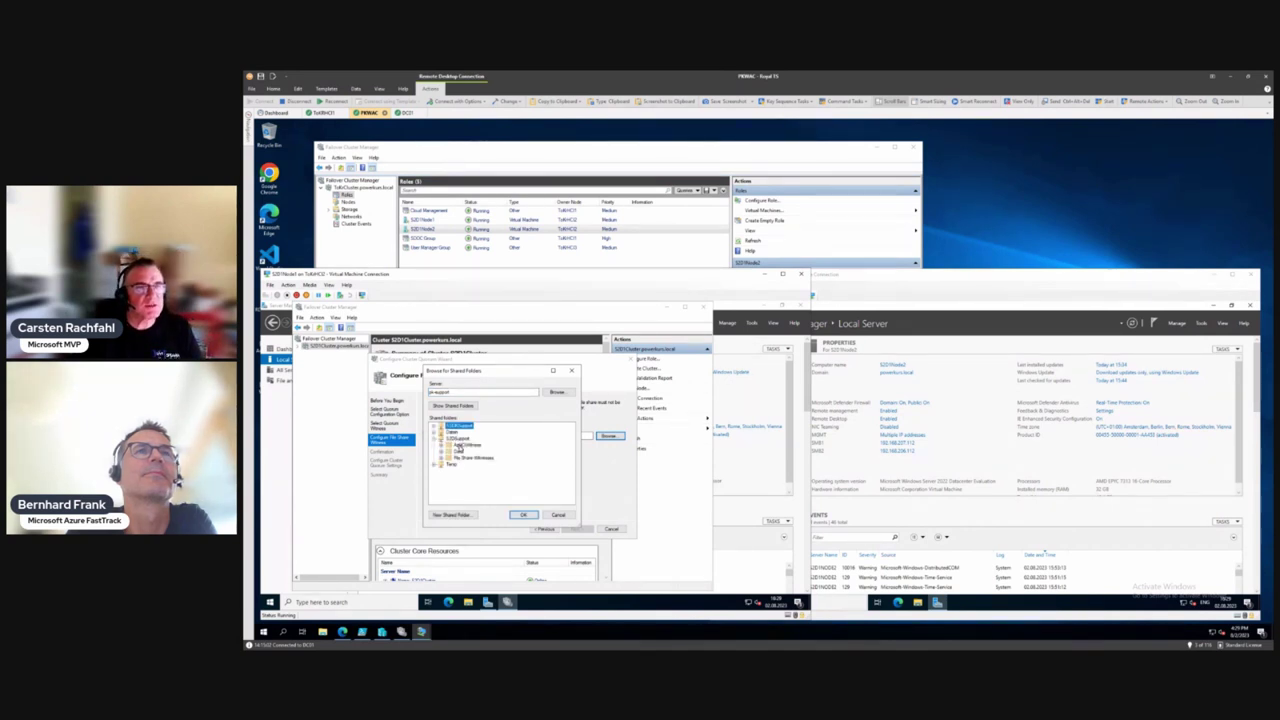
pyautogui.click(470, 458)
pyautogui.click(522, 514)
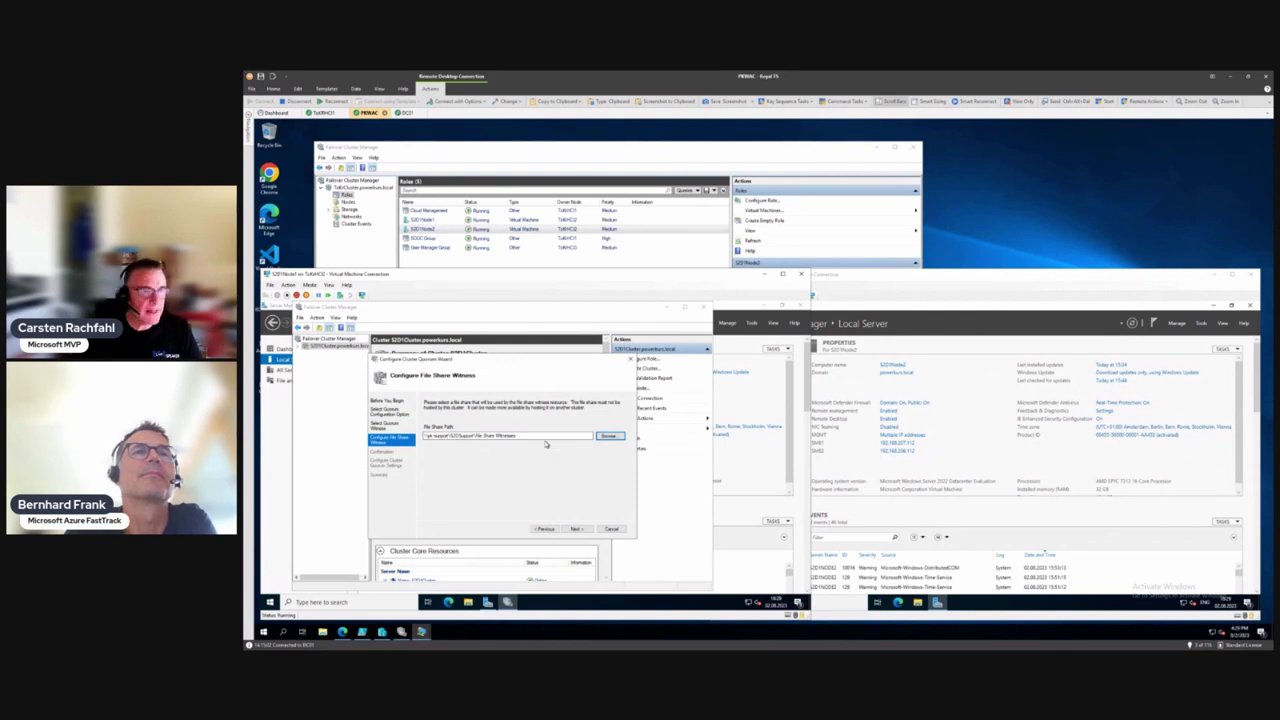
pyautogui.click(576, 528)
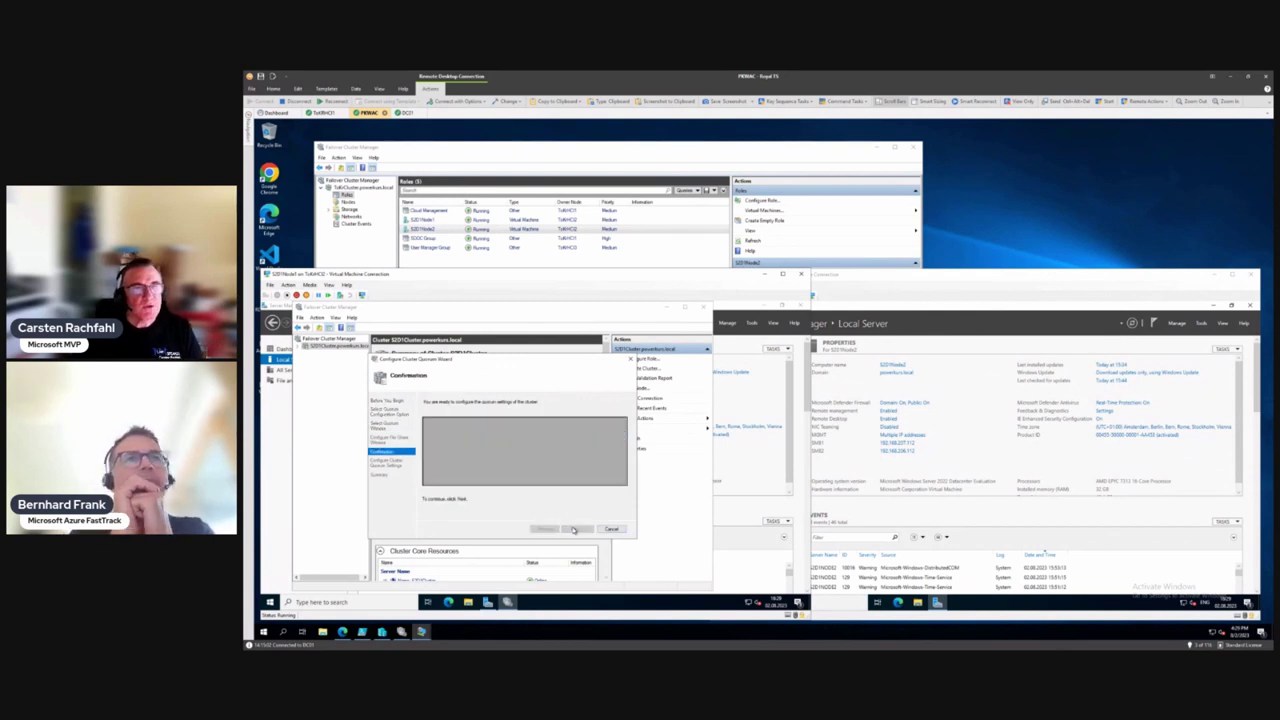
pyautogui.click(576, 528)
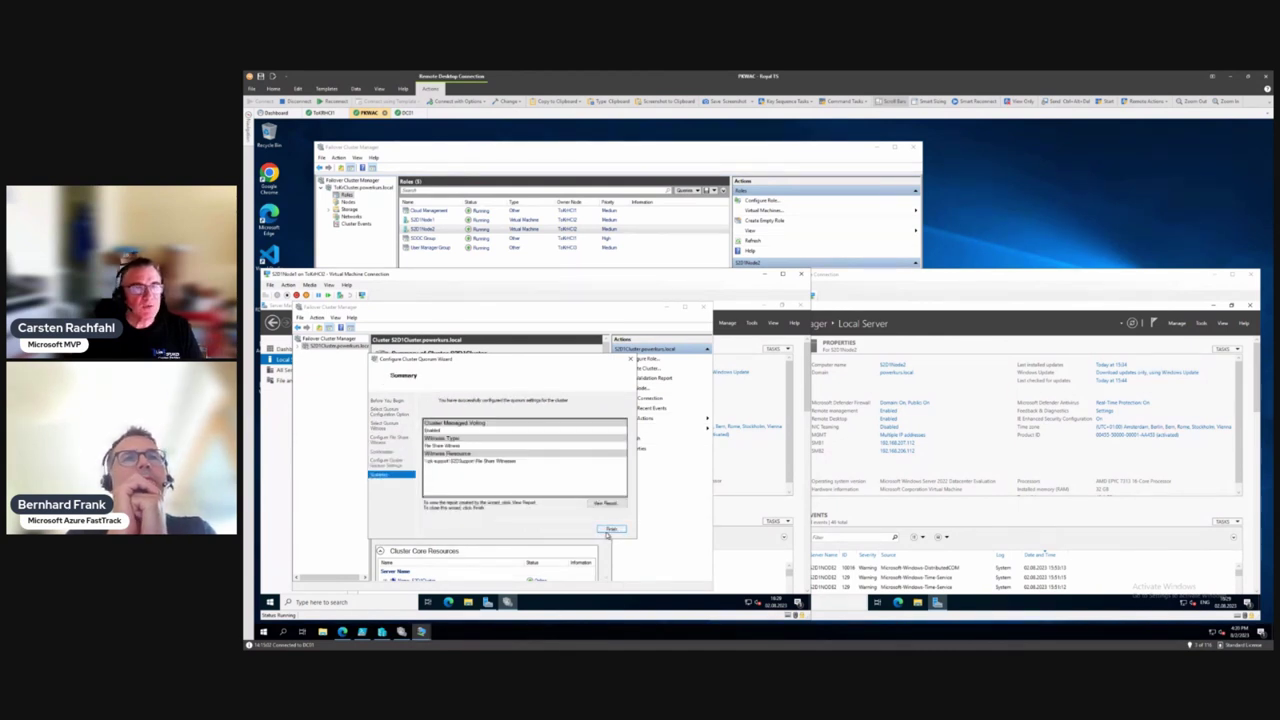
pyautogui.click(611, 529)
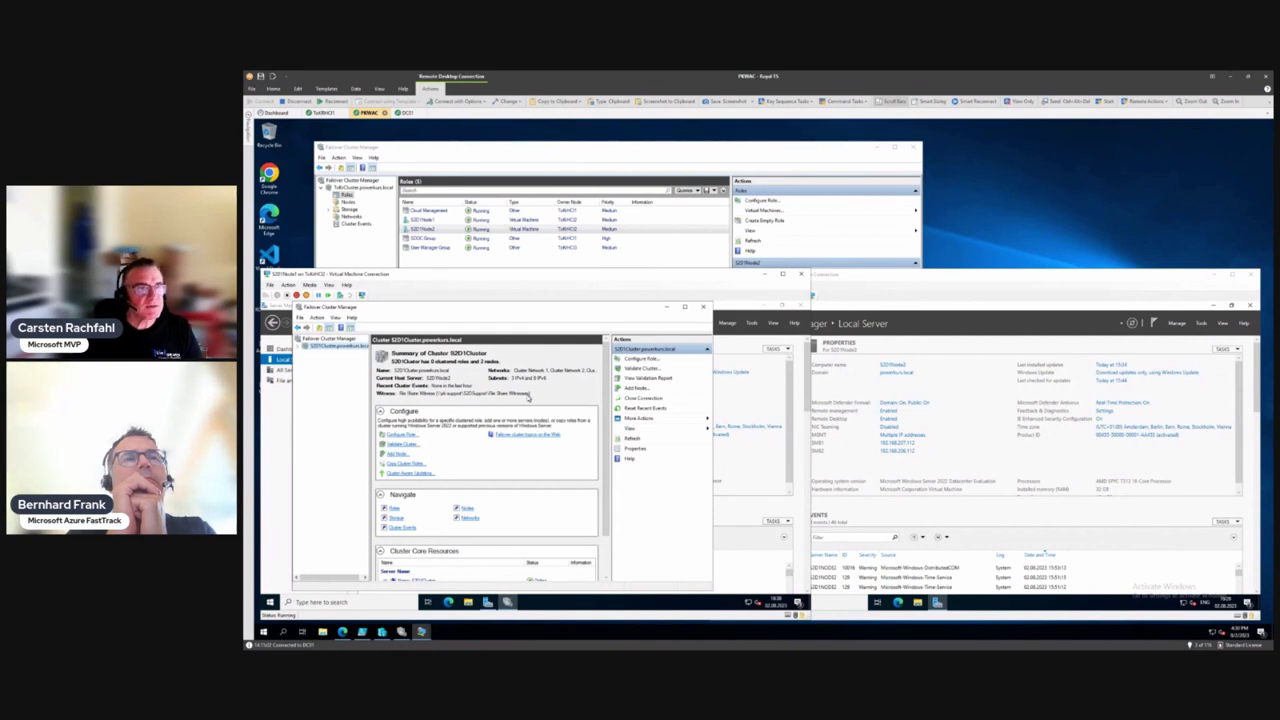
# Step: Expand the S2D1Cluster tree and widen the Failover Cluster Manager window to view the cluster summary
pyautogui.click(303, 348)
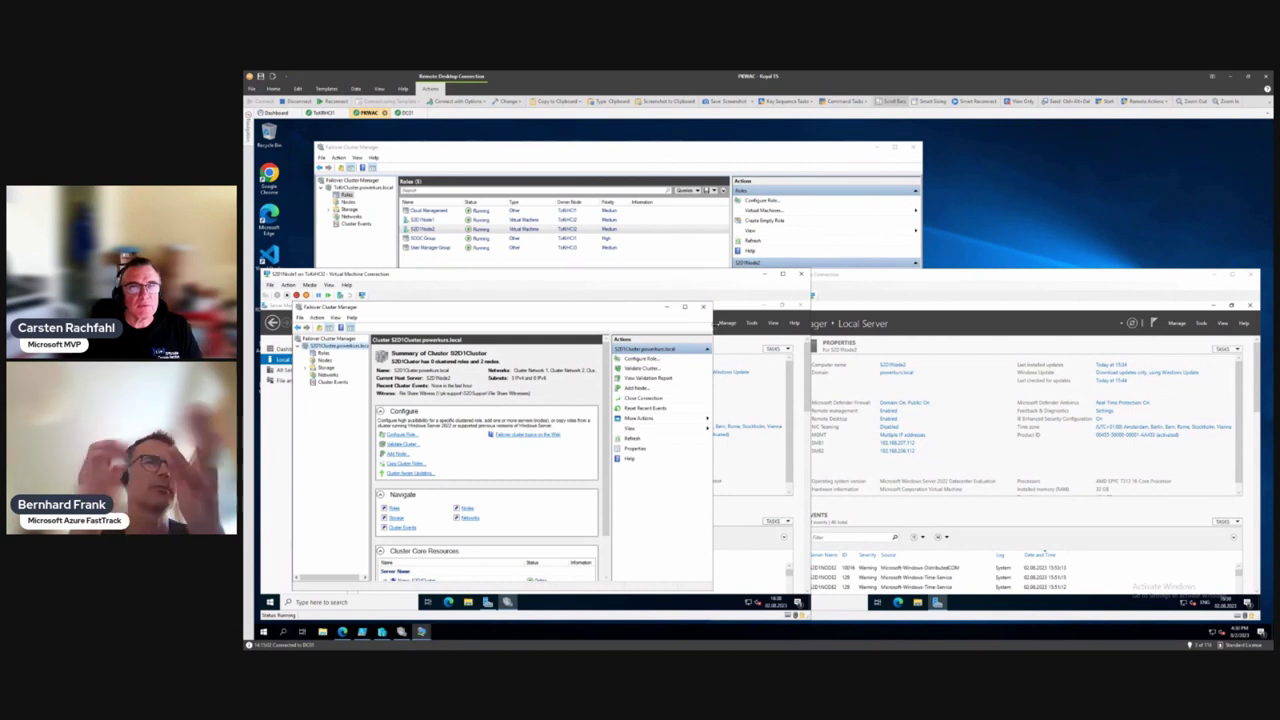
pyautogui.moveTo(713, 327); pyautogui.dragTo(772, 327)
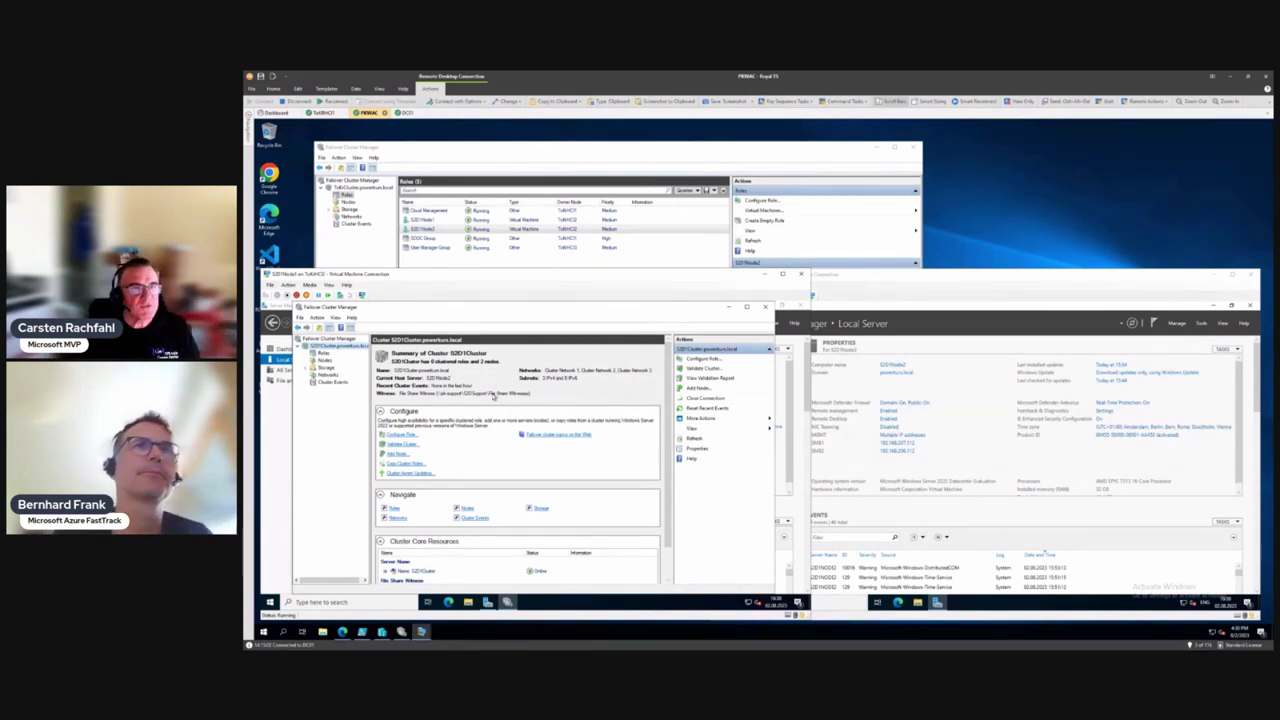
# Step: In the networks of S2D1Cluster, rename Cluster Network 1 to MGMT
pyautogui.click(330, 374)
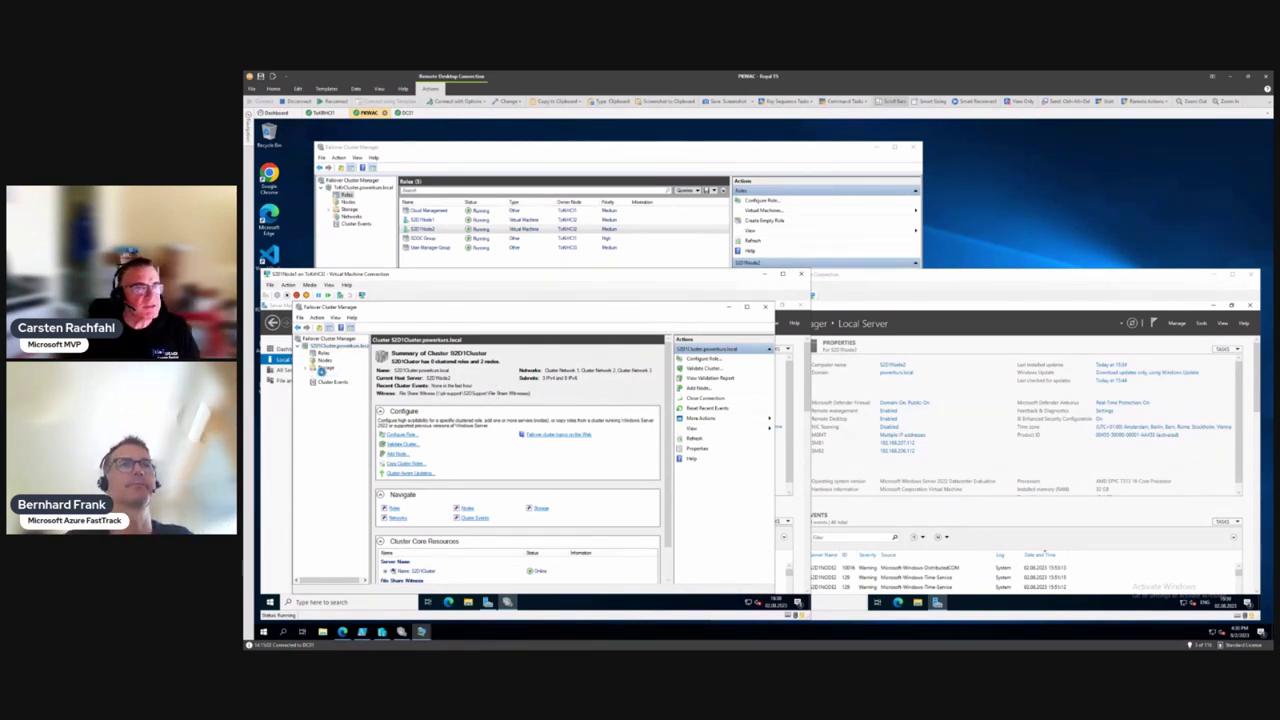
pyautogui.rightClick(410, 372)
pyautogui.click(434, 394)
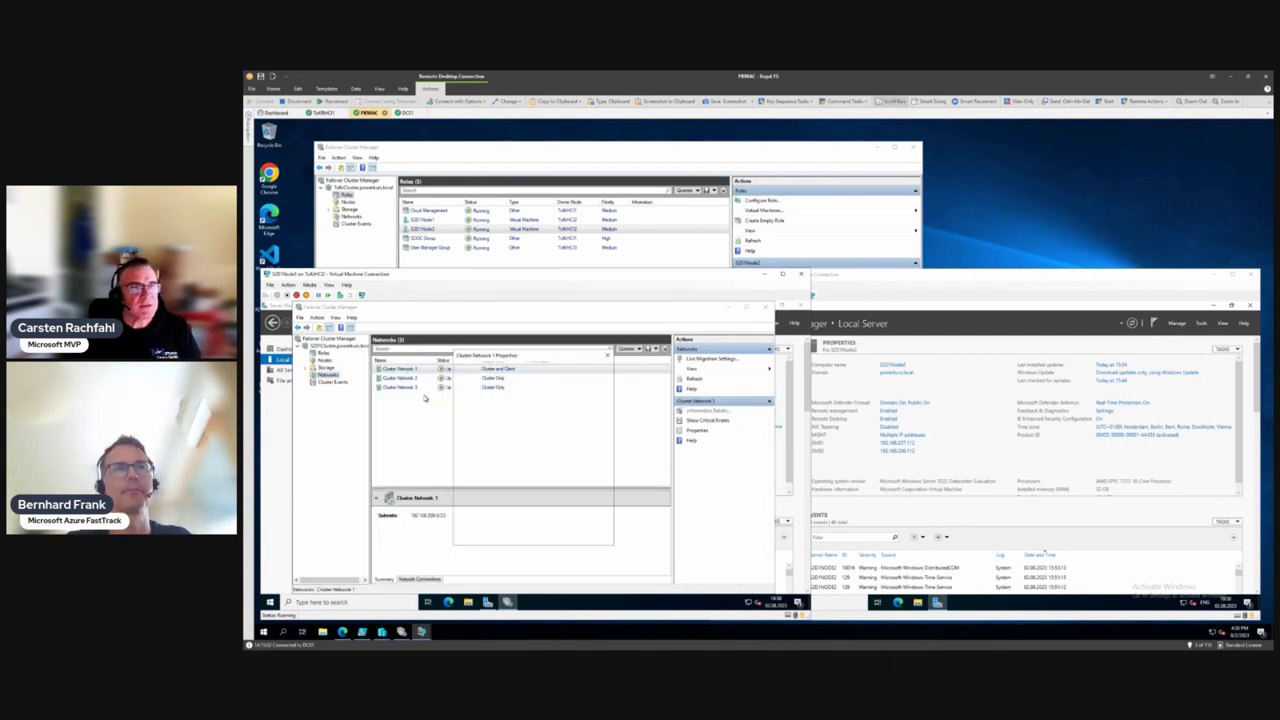
pyautogui.moveTo(503, 409); pyautogui.dragTo(462, 409)
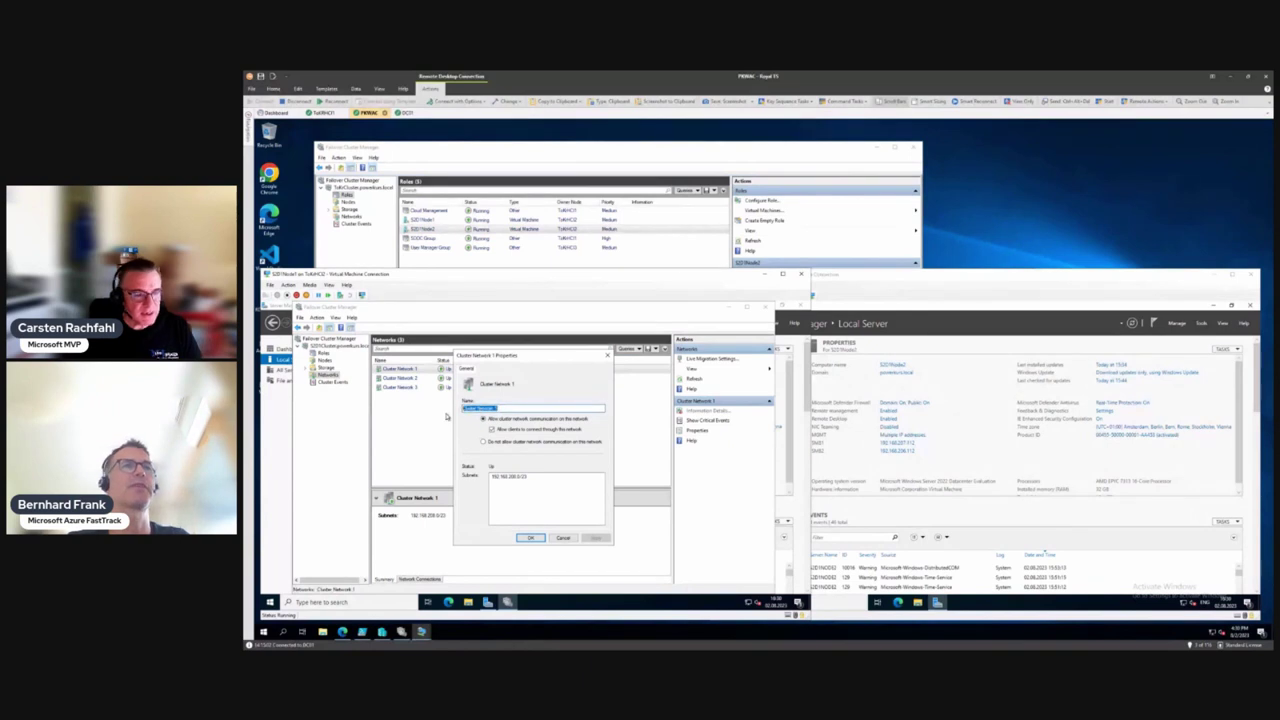
pyautogui.write('MGMT')
pyautogui.press('Return')
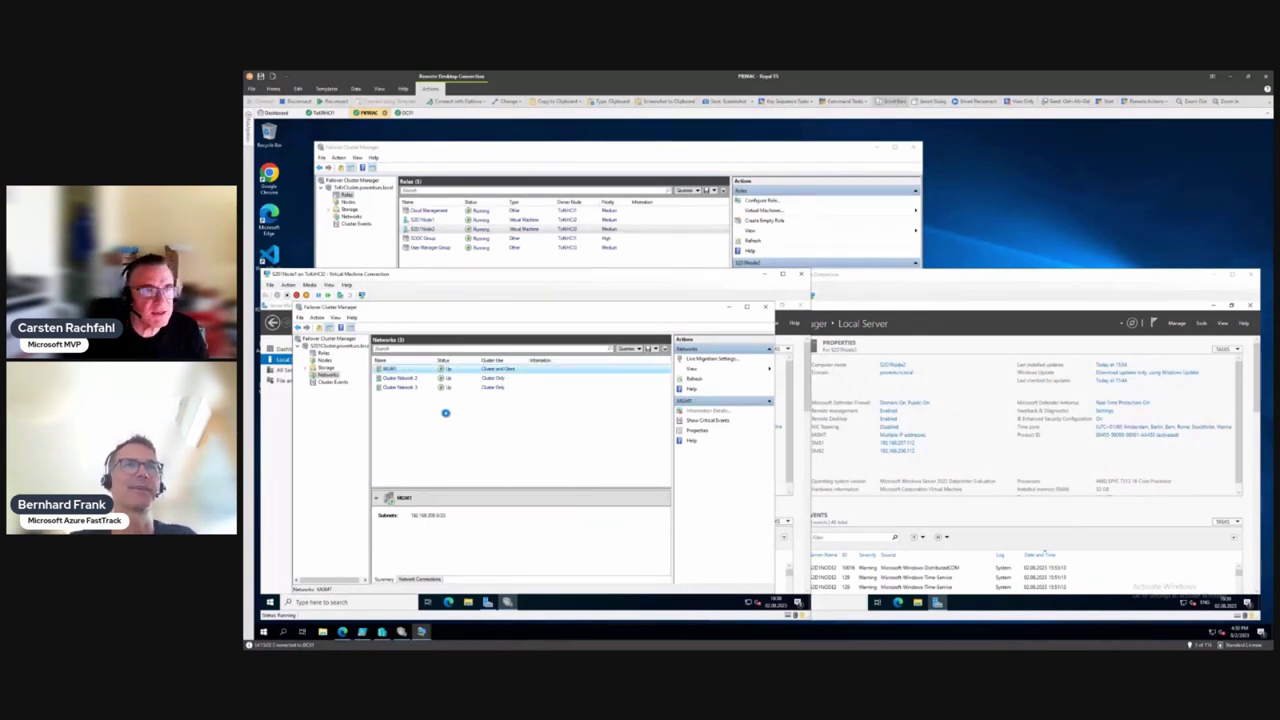
# Step: Rename Cluster Network 2 of S2D1Cluster to SMB1 in its network properties
pyautogui.rightClick(418, 380)
pyautogui.click(440, 405)
pyautogui.moveTo(505, 409); pyautogui.dragTo(379, 411)
pyautogui.write('CSV')
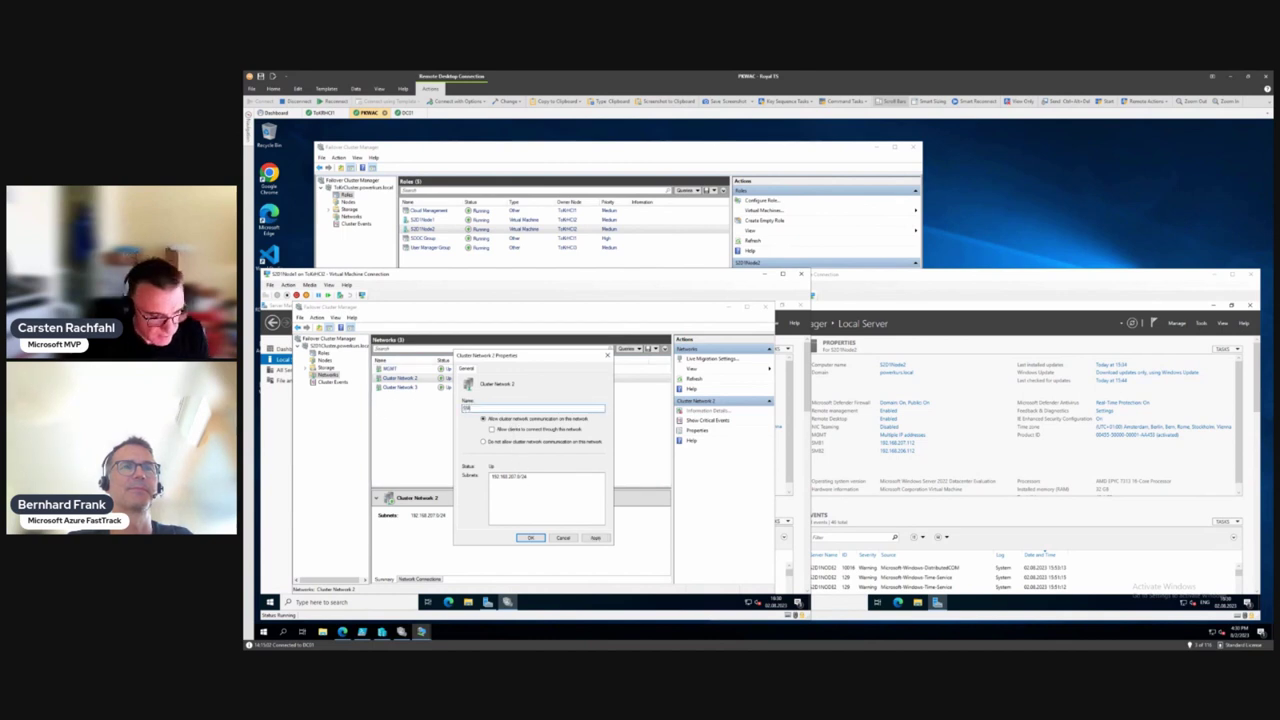
pyautogui.press('Return')
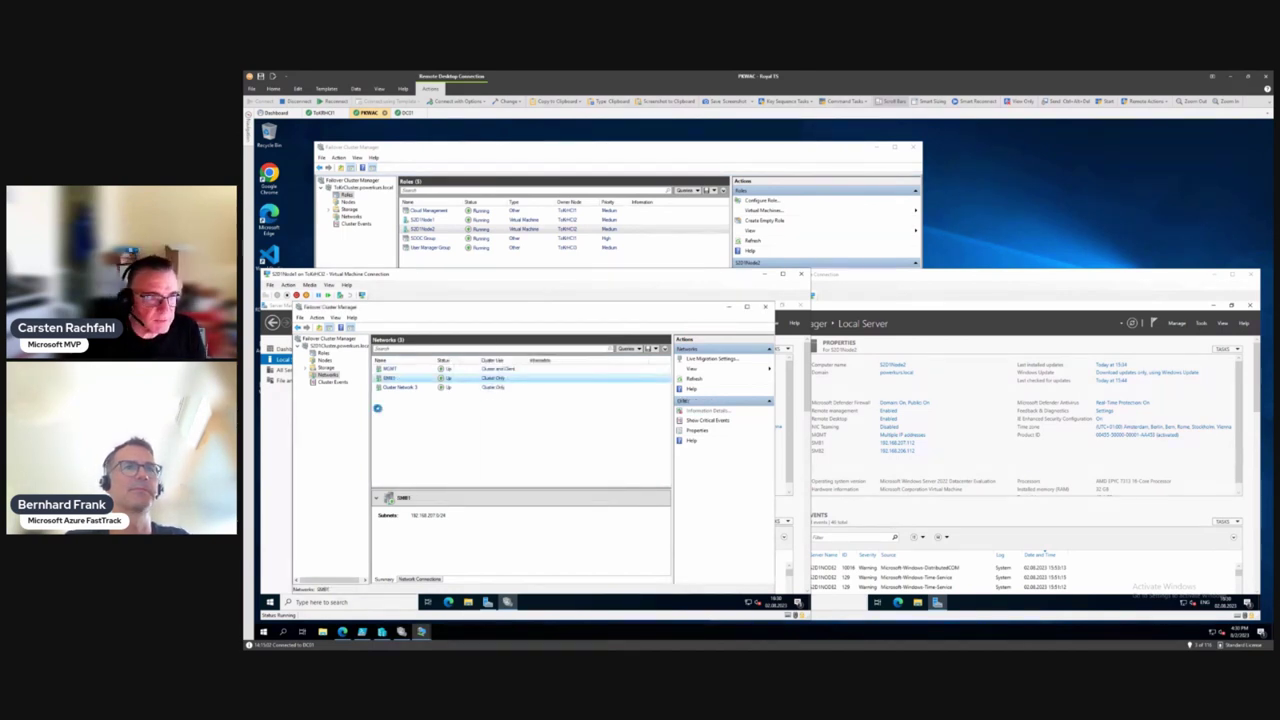
# Step: Rename Cluster Network 3 of S2D1Cluster to SMB2 in its network properties
pyautogui.rightClick(395, 391)
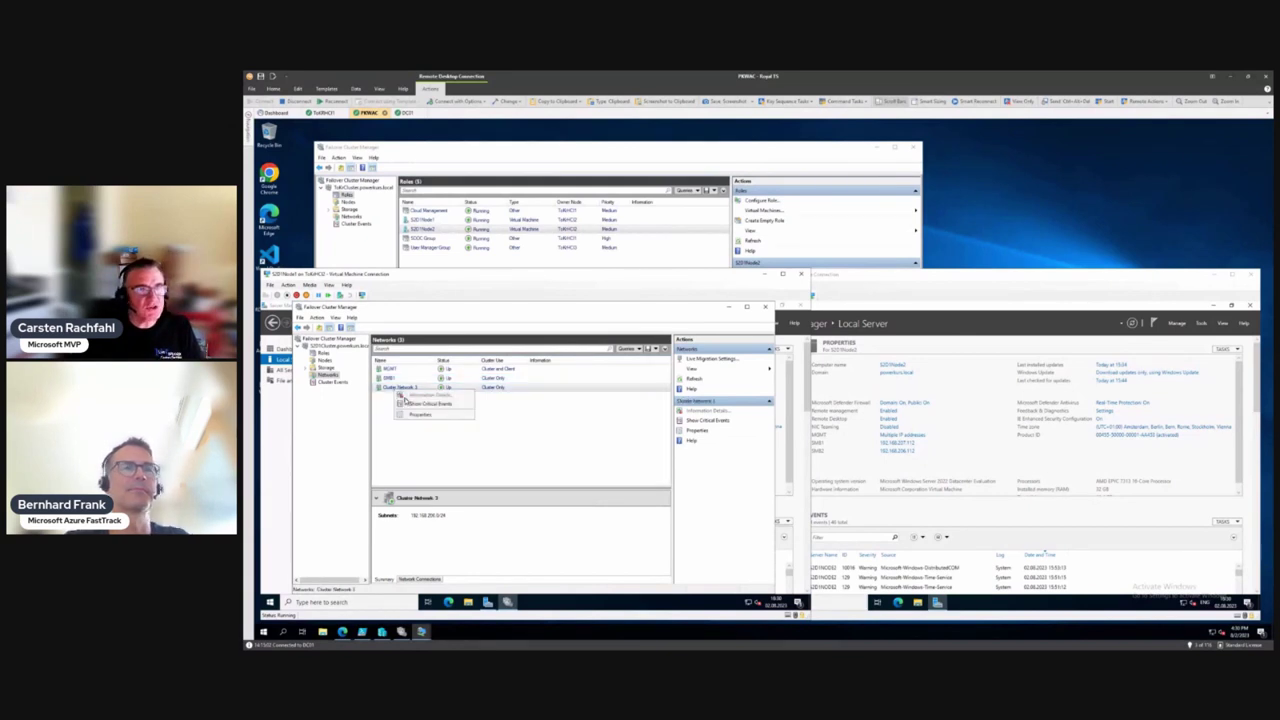
pyautogui.click(419, 420)
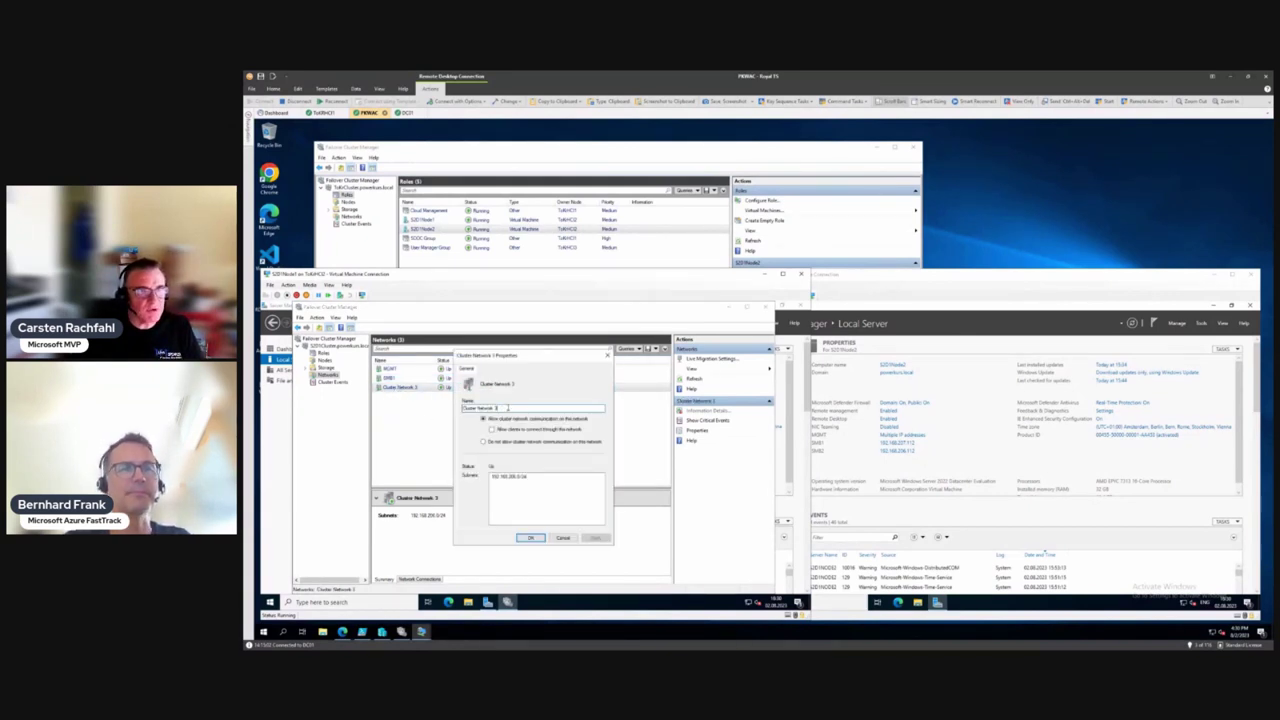
pyautogui.write('SMB2')
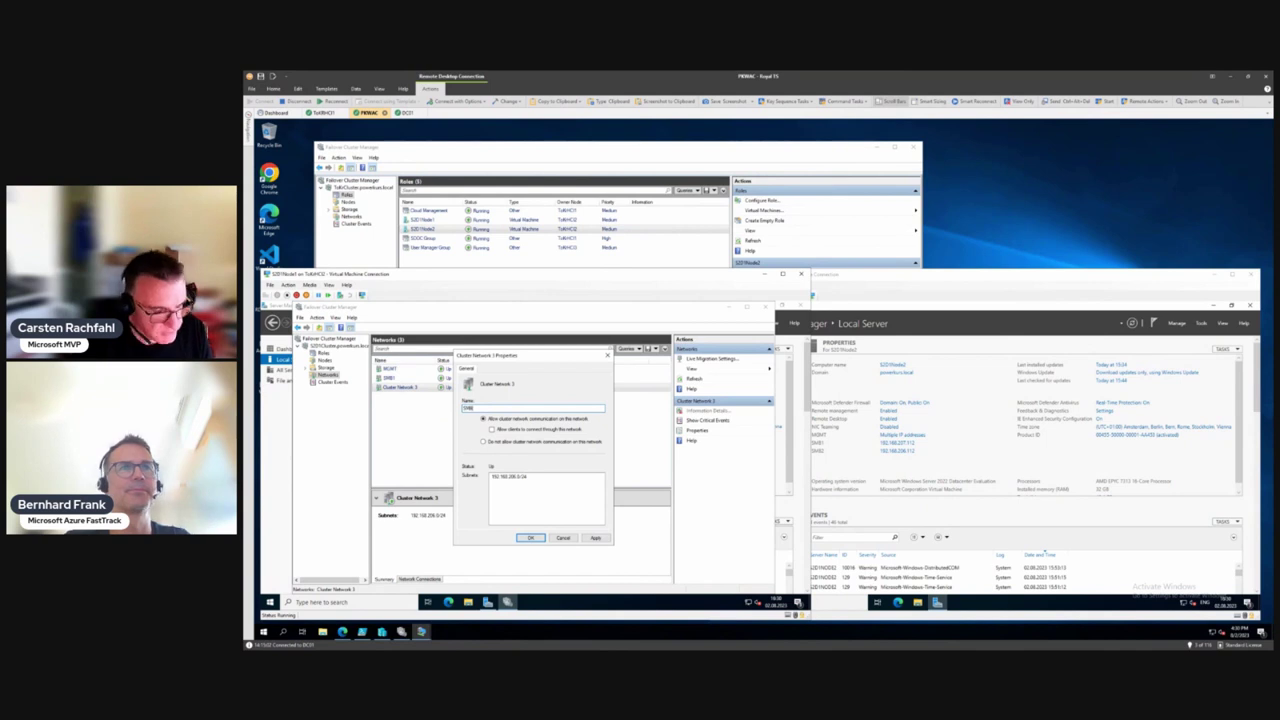
pyautogui.press('Return')
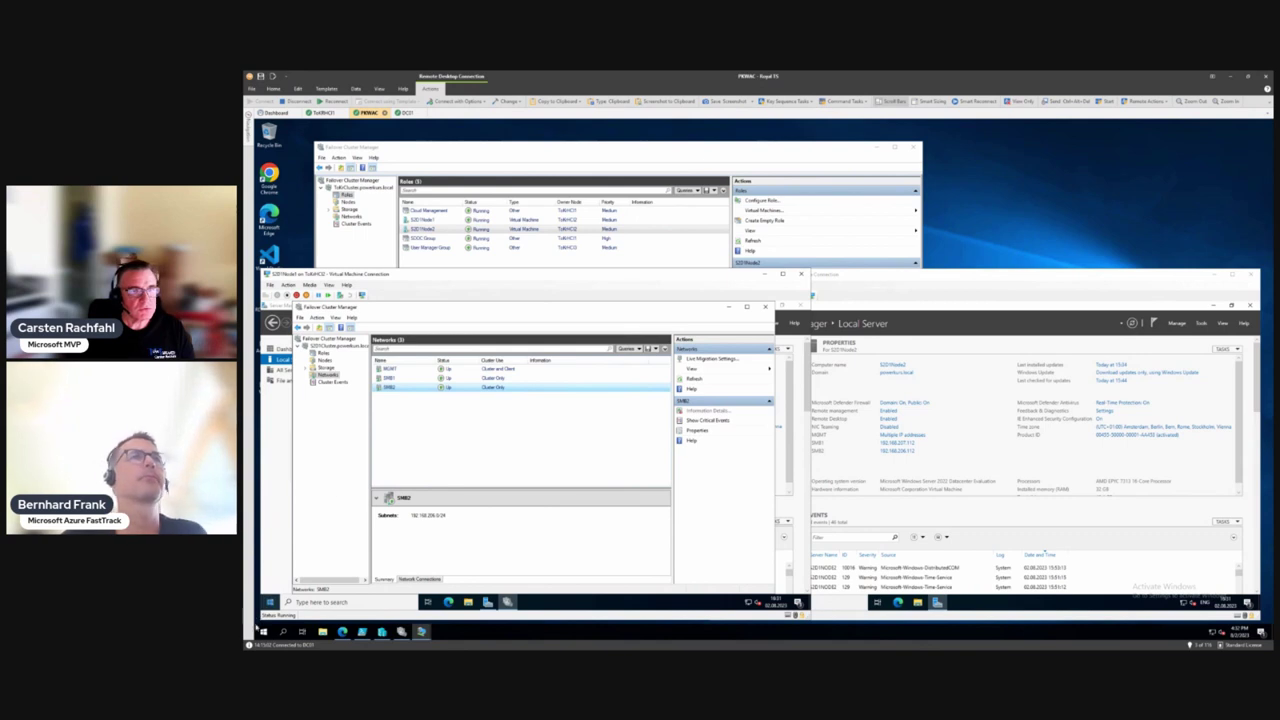
# Step: Open Windows PowerShell as administrator on S2D1Node1 and allow the elevation request
pyautogui.rightClick(270, 602)
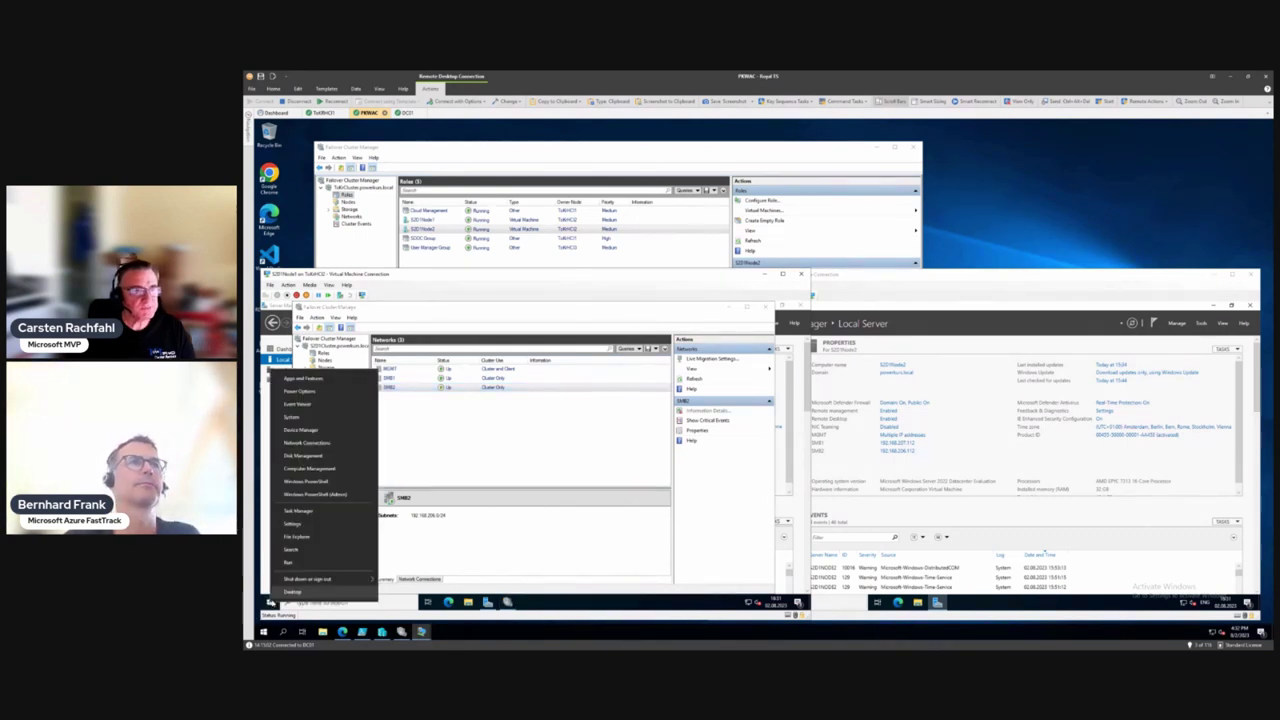
pyautogui.click(295, 495)
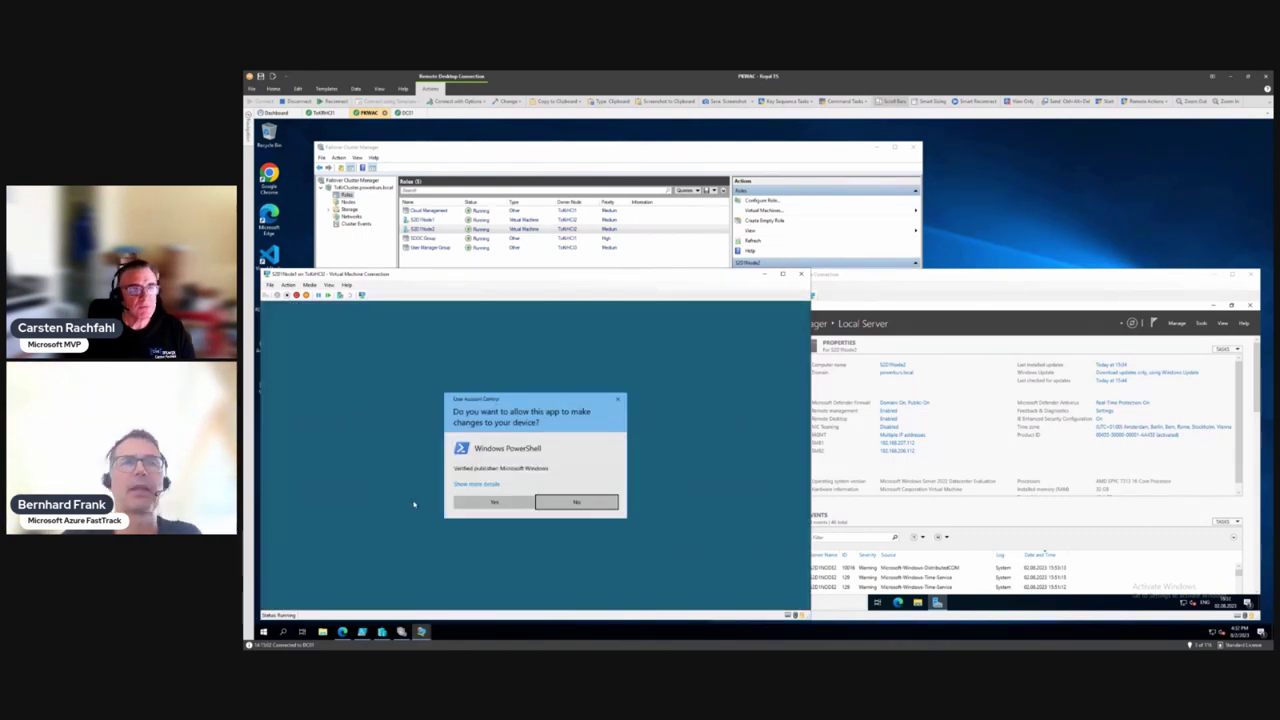
pyautogui.click(476, 509)
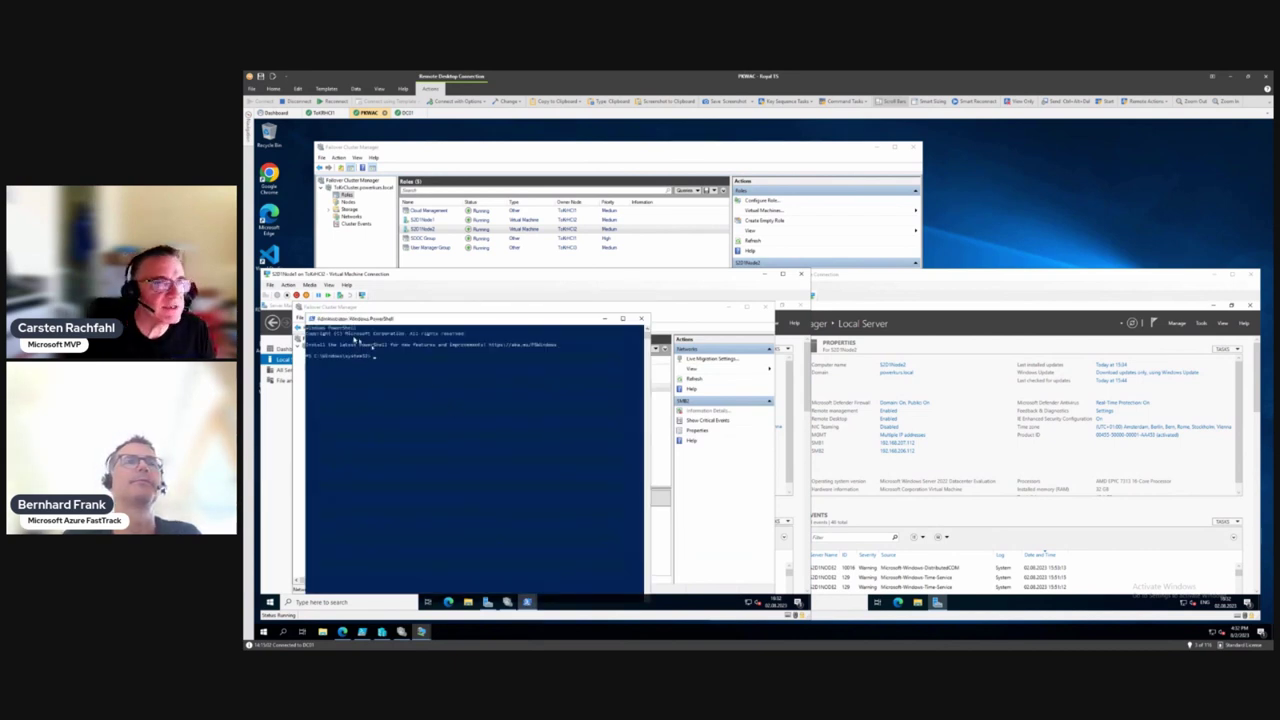
# Step: Choose a larger font size in the PowerShell console properties and apply it
pyautogui.click(308, 320)
pyautogui.click(345, 396)
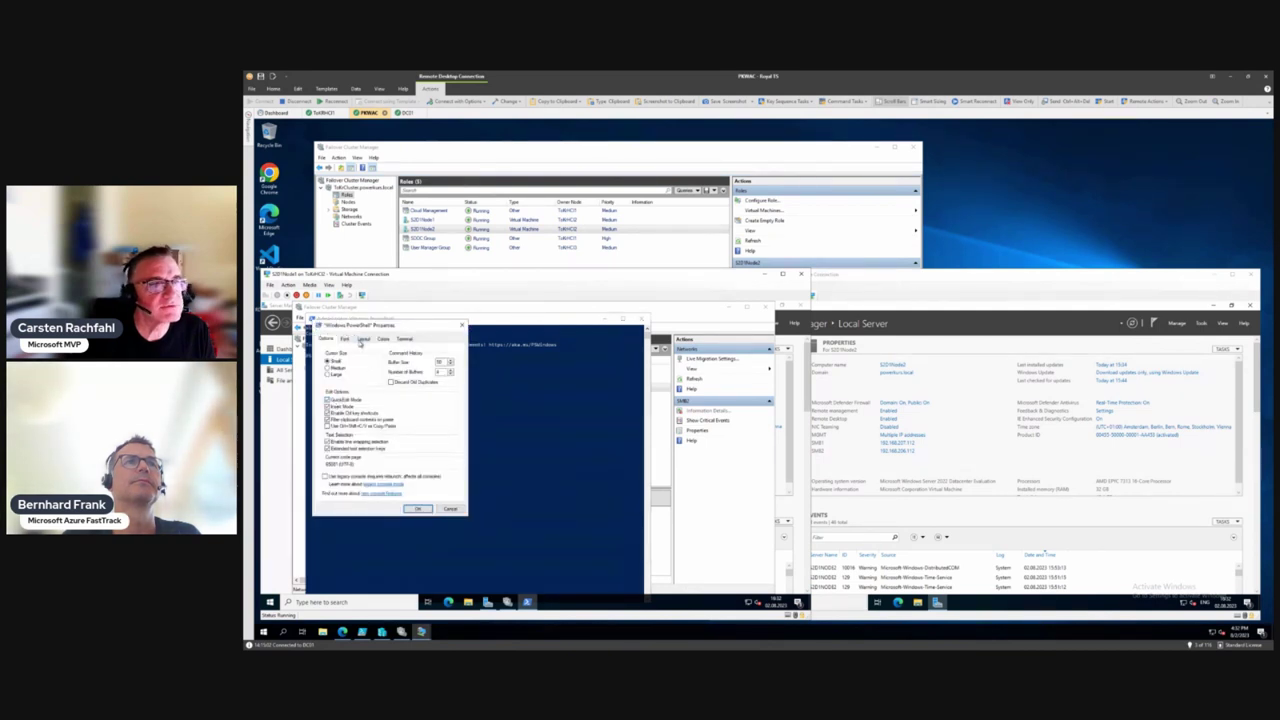
pyautogui.click(347, 341)
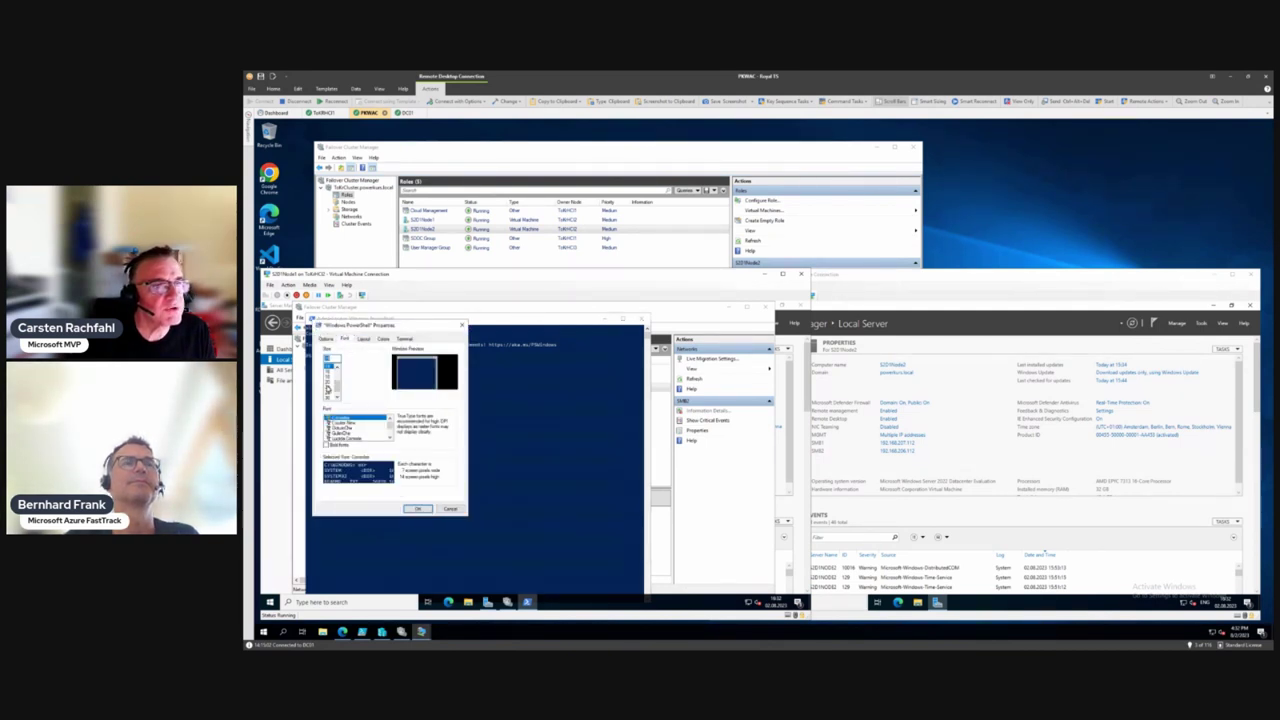
pyautogui.click(330, 388)
pyautogui.click(416, 509)
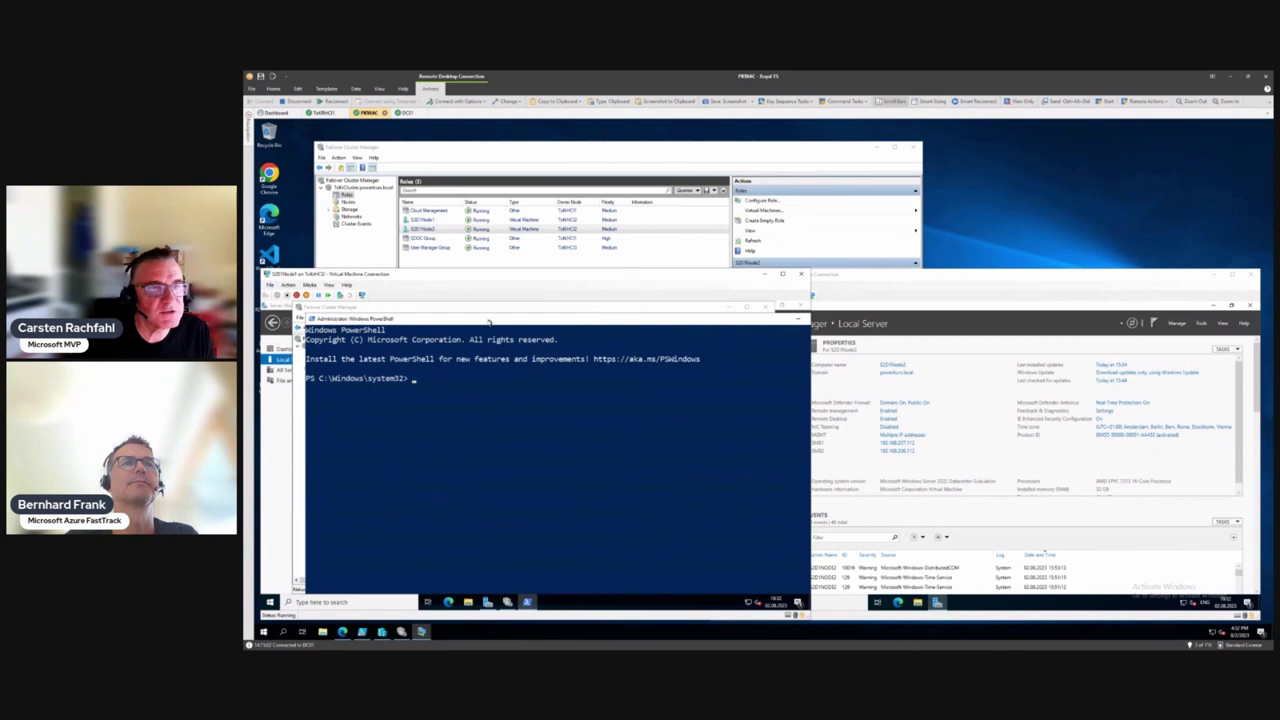
# Step: Change the PowerShell working directory to the root of drive C: with cd \ and add a few blank prompt lines
pyautogui.write('cd \\')
pyautogui.press('Return')
pyautogui.press('Return')
pyautogui.press('Return')
pyautogui.press('Return')
# Step: Run enable-clusters2d -Verbose, confirm enabling Storage Spaces Direct on S2D1Cluster, and move the S2D1Node1 virtual machine window up slightly
pyautogui.write('enab')
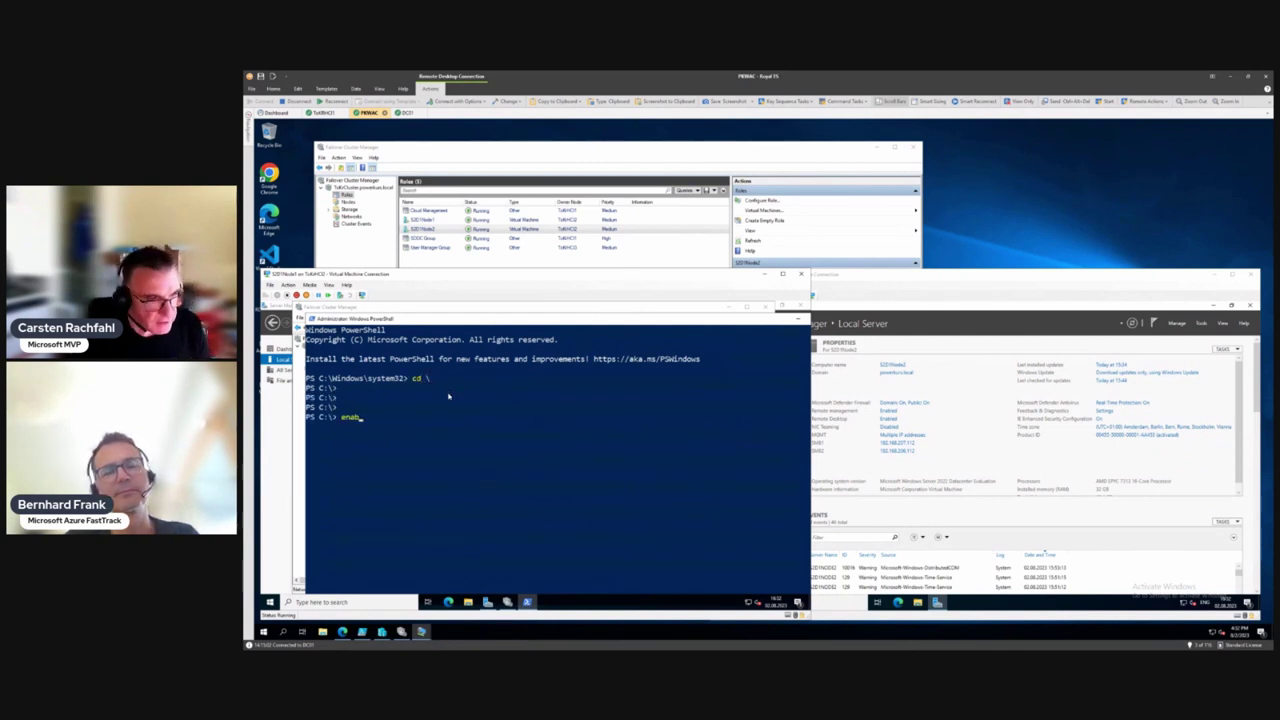
pyautogui.write('le-cluzster')
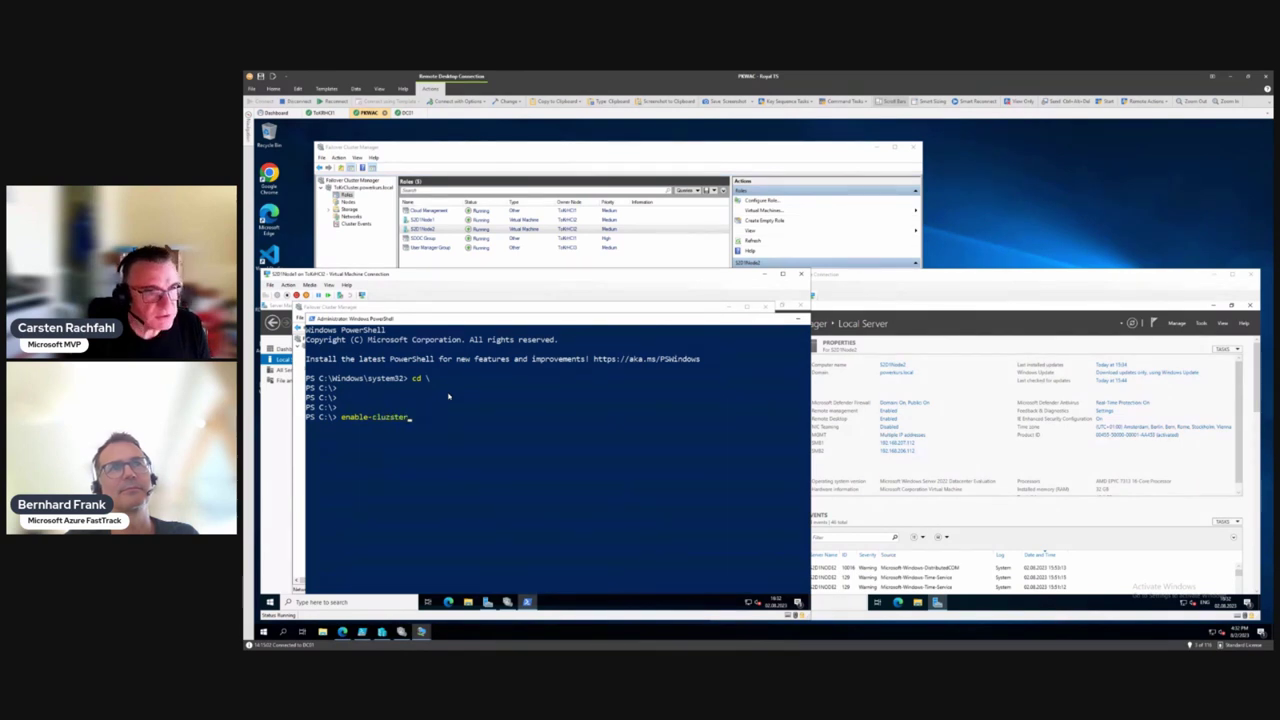
pyautogui.press('BackSpace')
pyautogui.press('BackSpace')
pyautogui.press('BackSpace')
pyautogui.press('BackSpace')
pyautogui.press('BackSpace')
pyautogui.write('sters')
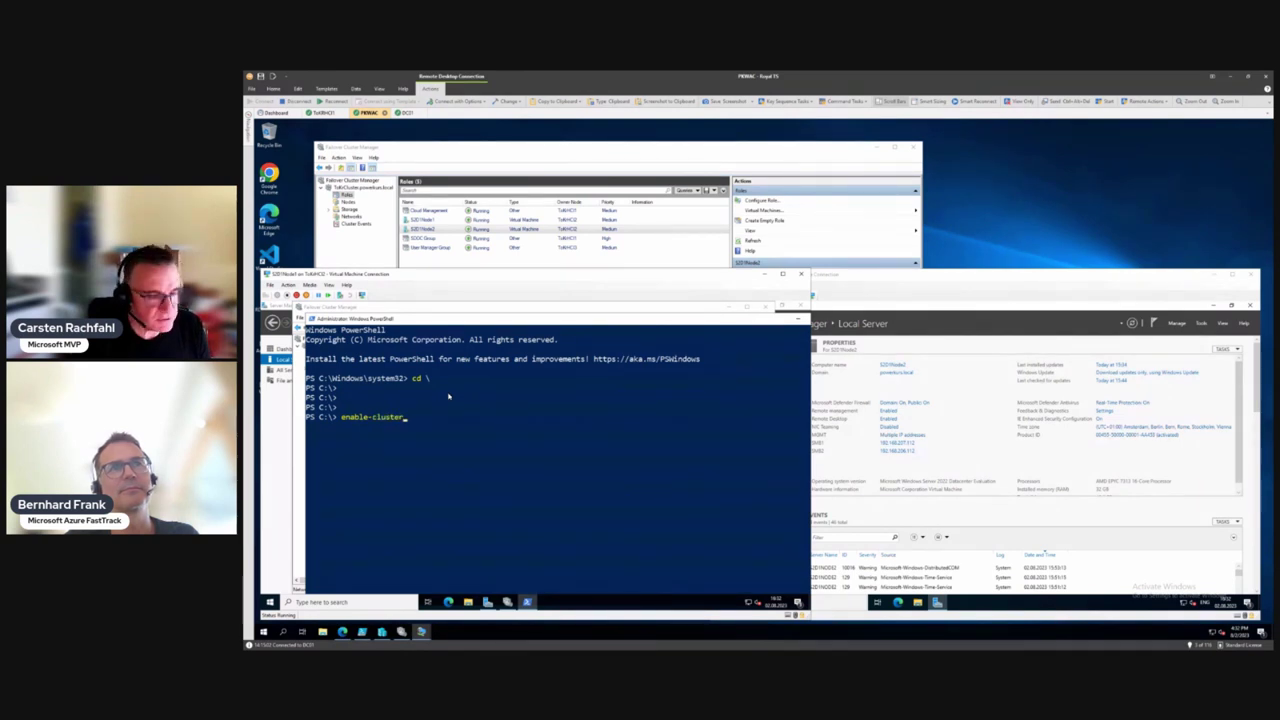
pyautogui.write('2d -')
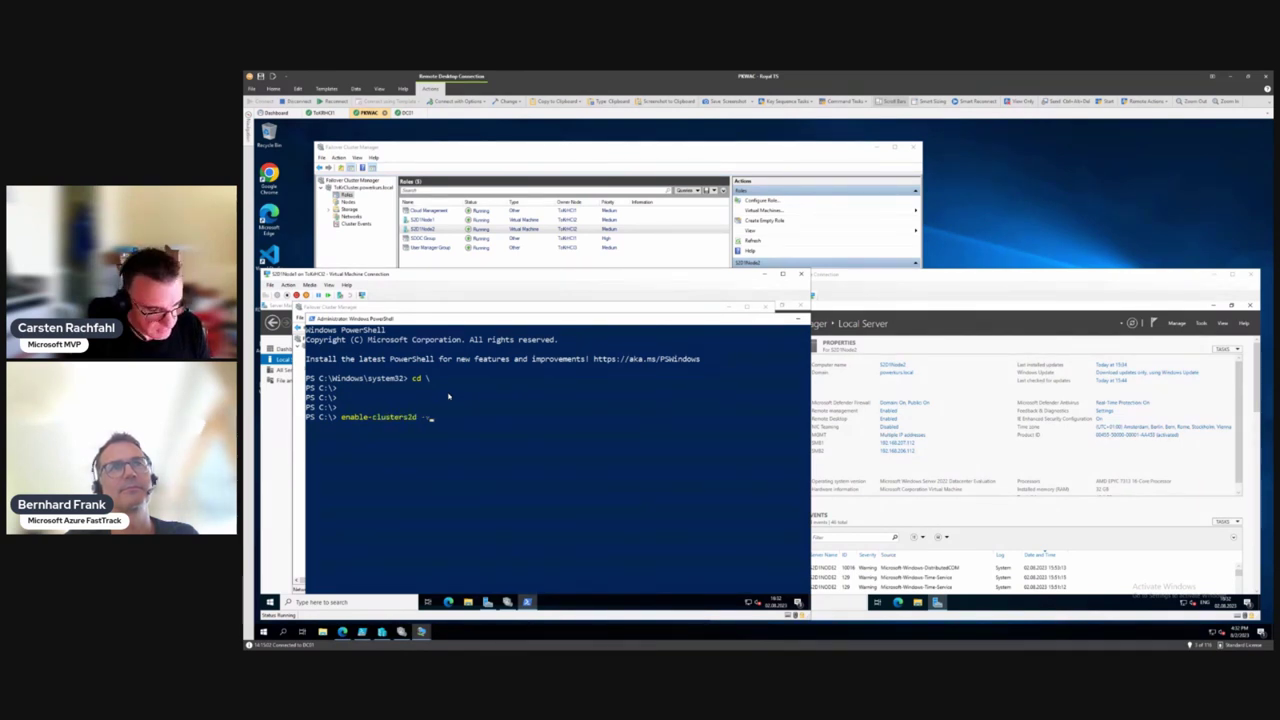
pyautogui.write('Verbose')
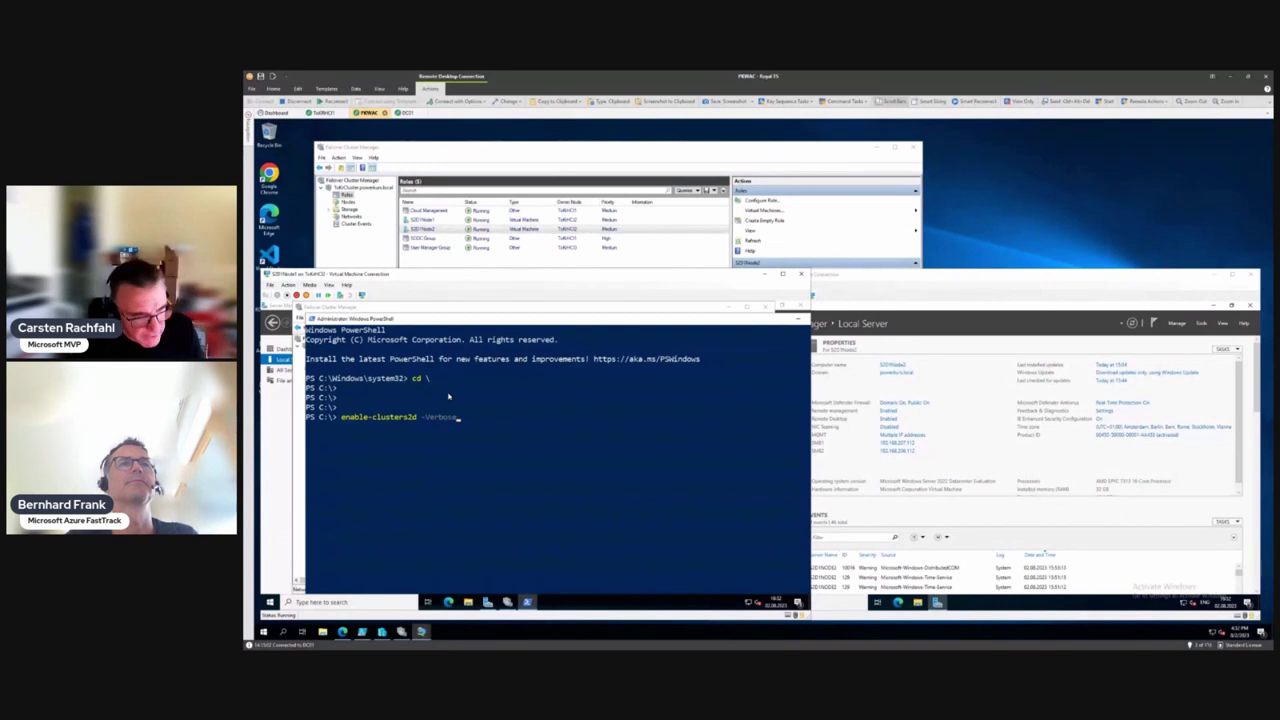
pyautogui.press('Return')
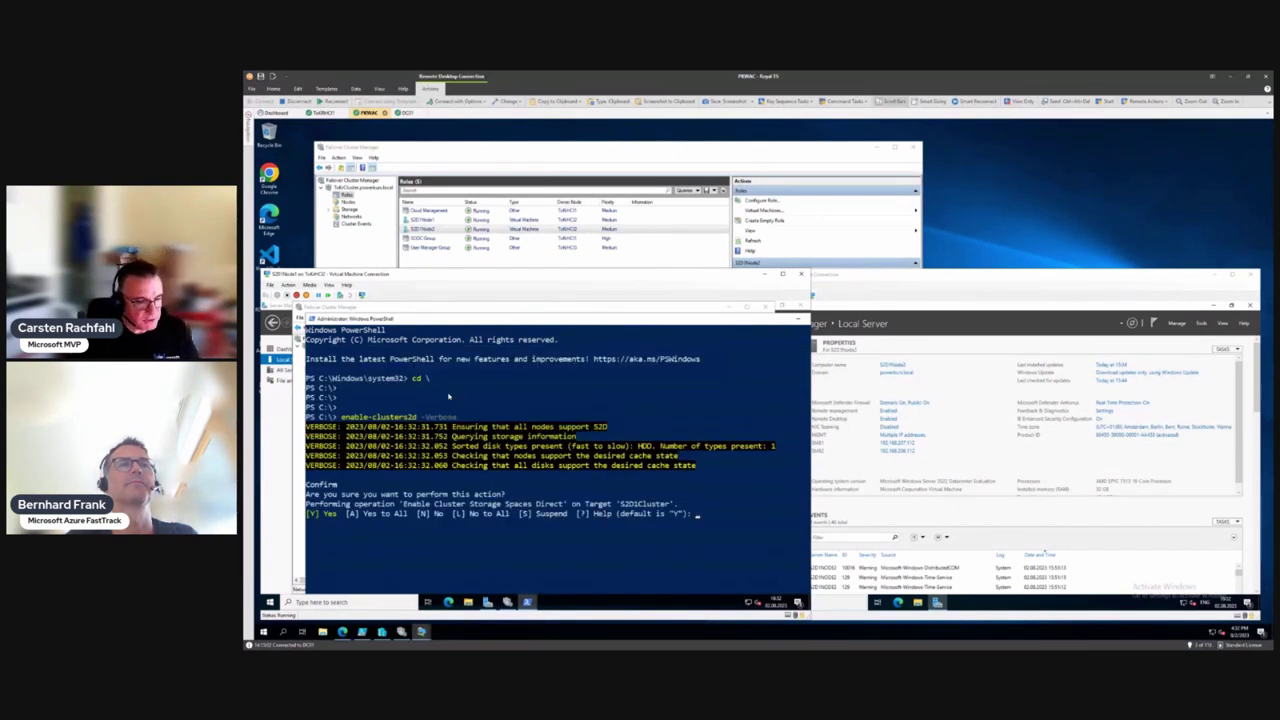
pyautogui.write('y')
pyautogui.press('Return')
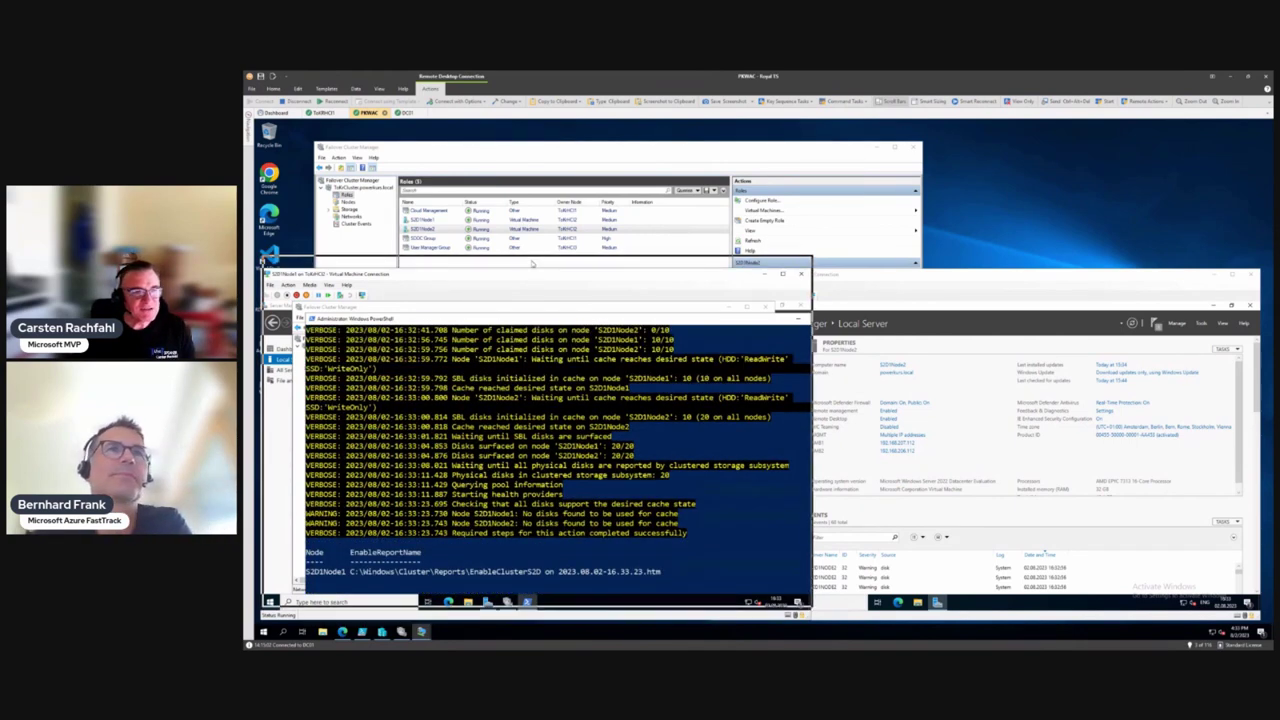
pyautogui.moveTo(531, 276); pyautogui.dragTo(533, 264)
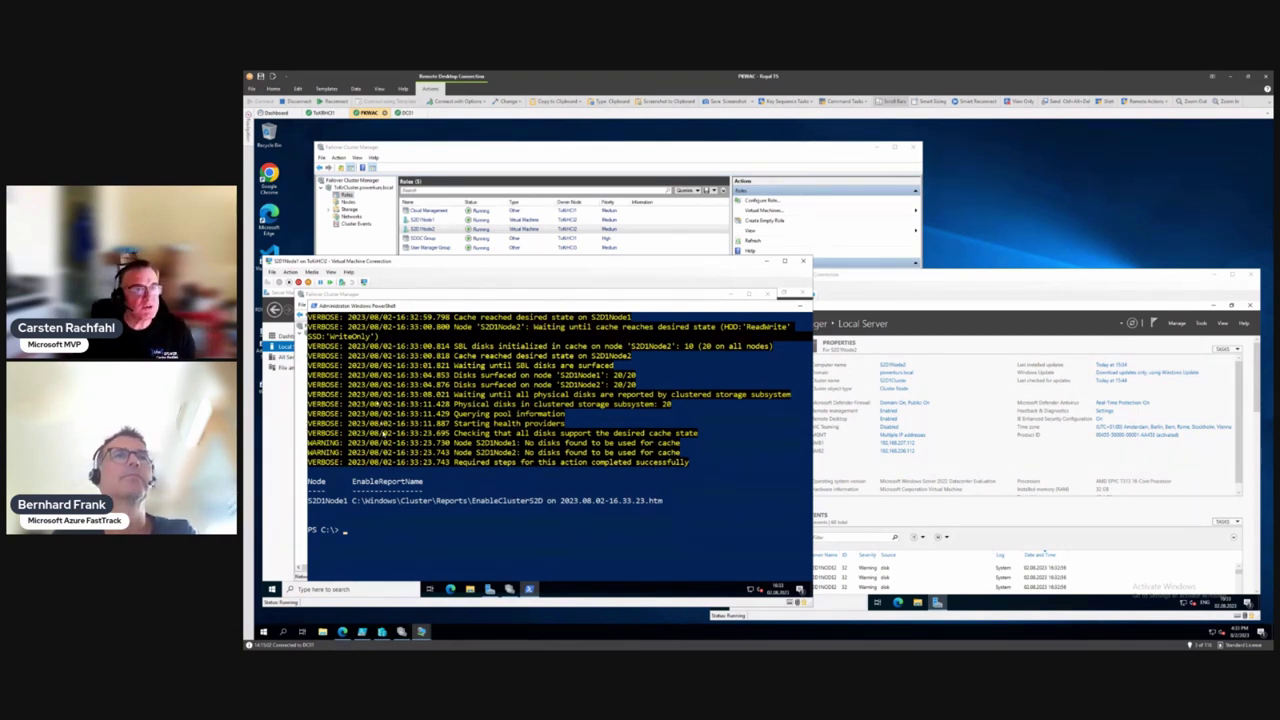
# Step: Switch to Windows Admin Center and add the server cluster S2D1Cluster, including its member servers and the cluster name tag
pyautogui.click(342, 632)
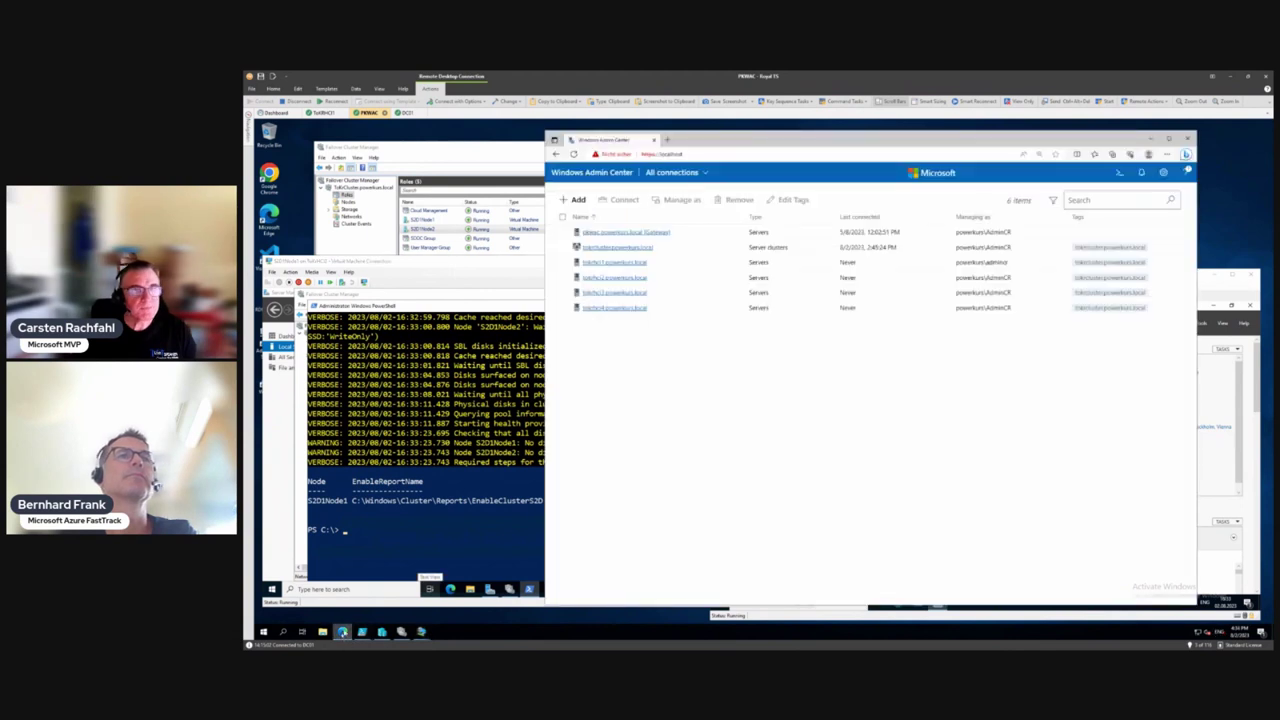
pyautogui.moveTo(711, 151); pyautogui.dragTo(615, 145)
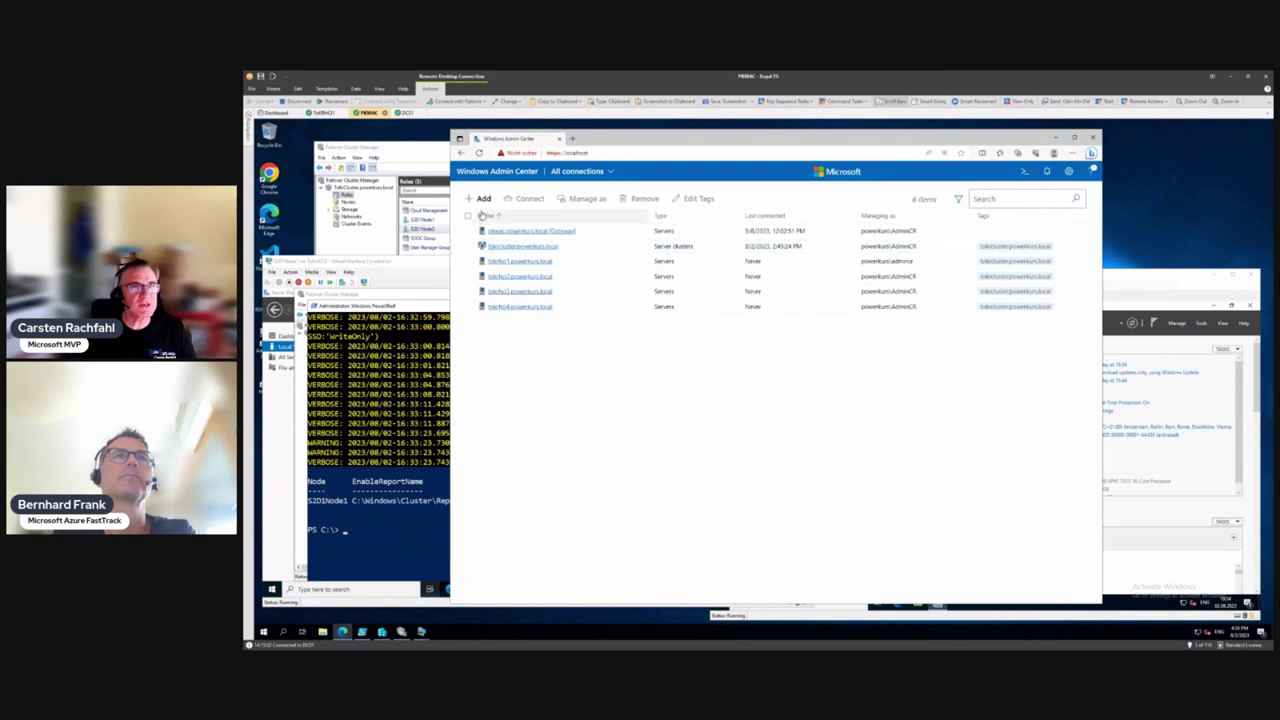
pyautogui.click(478, 198)
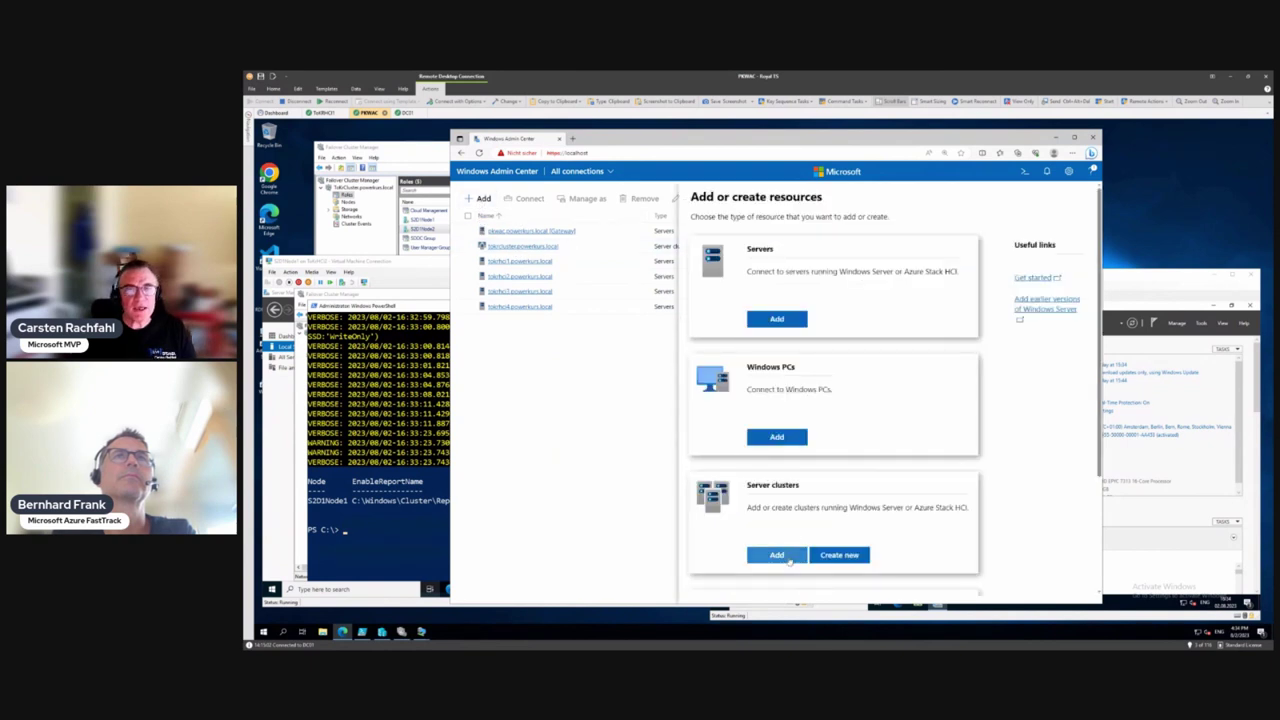
pyautogui.click(785, 556)
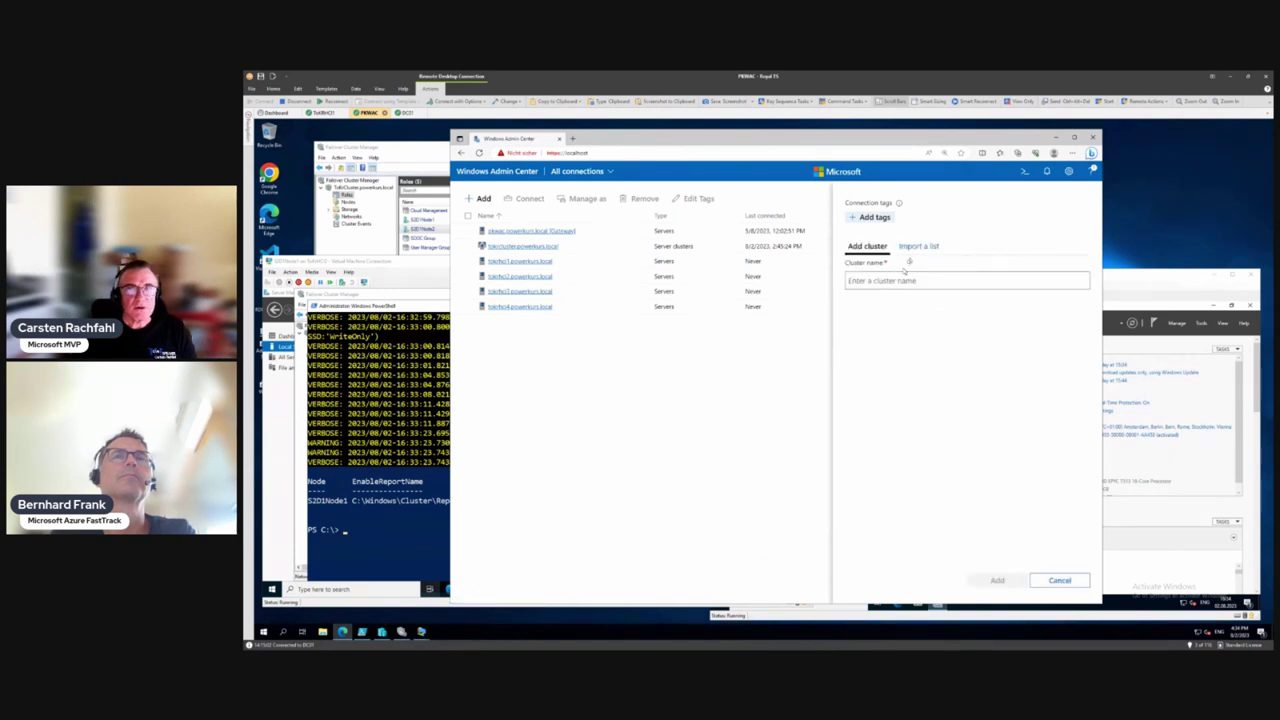
pyautogui.click(899, 281)
pyautogui.write('S')
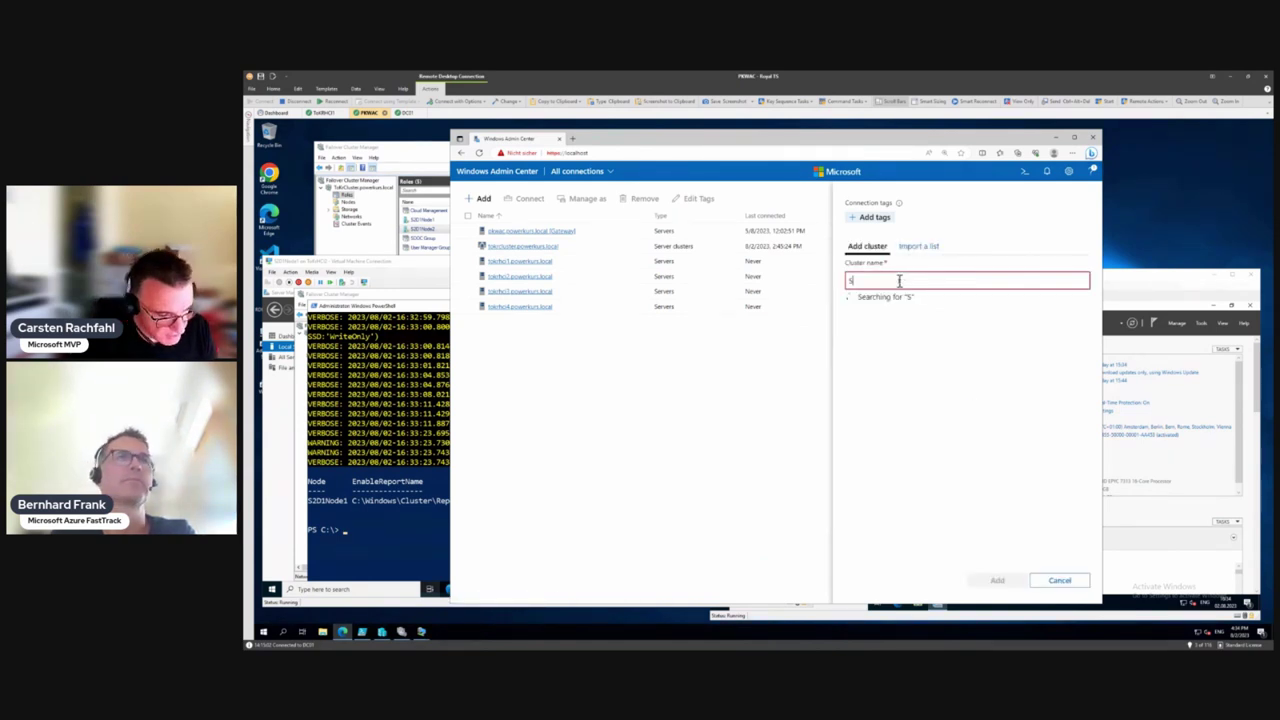
pyautogui.write('2D1Cluster')
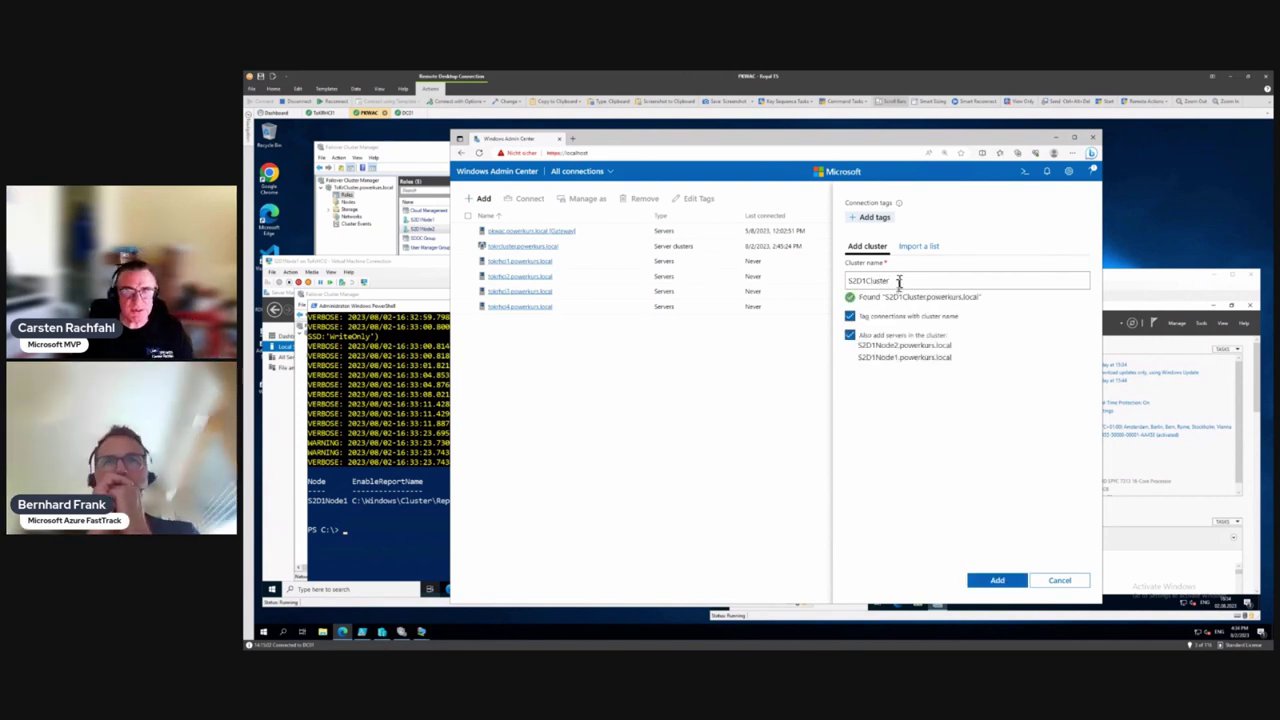
pyautogui.click(980, 580)
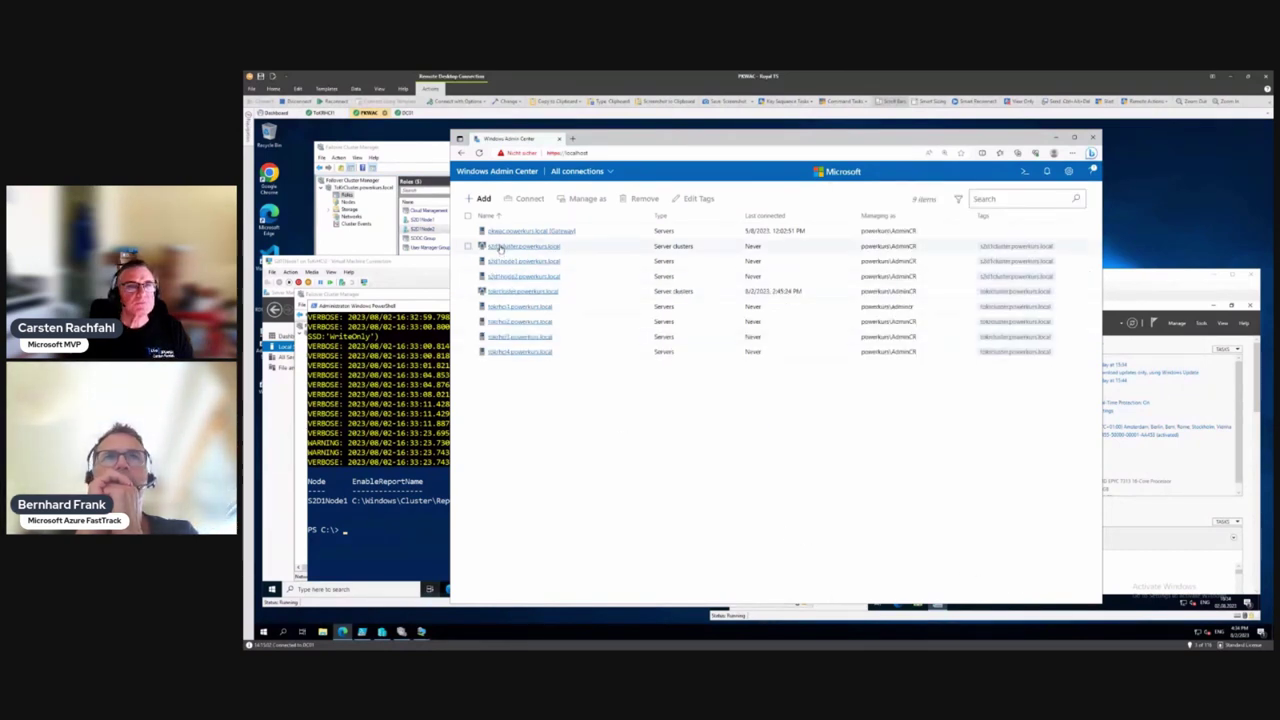
# Step: Connect to s2d1cluster.powerkurs.local, look over its dashboard and tool list, and view the cluster's disks
pyautogui.click(500, 247)
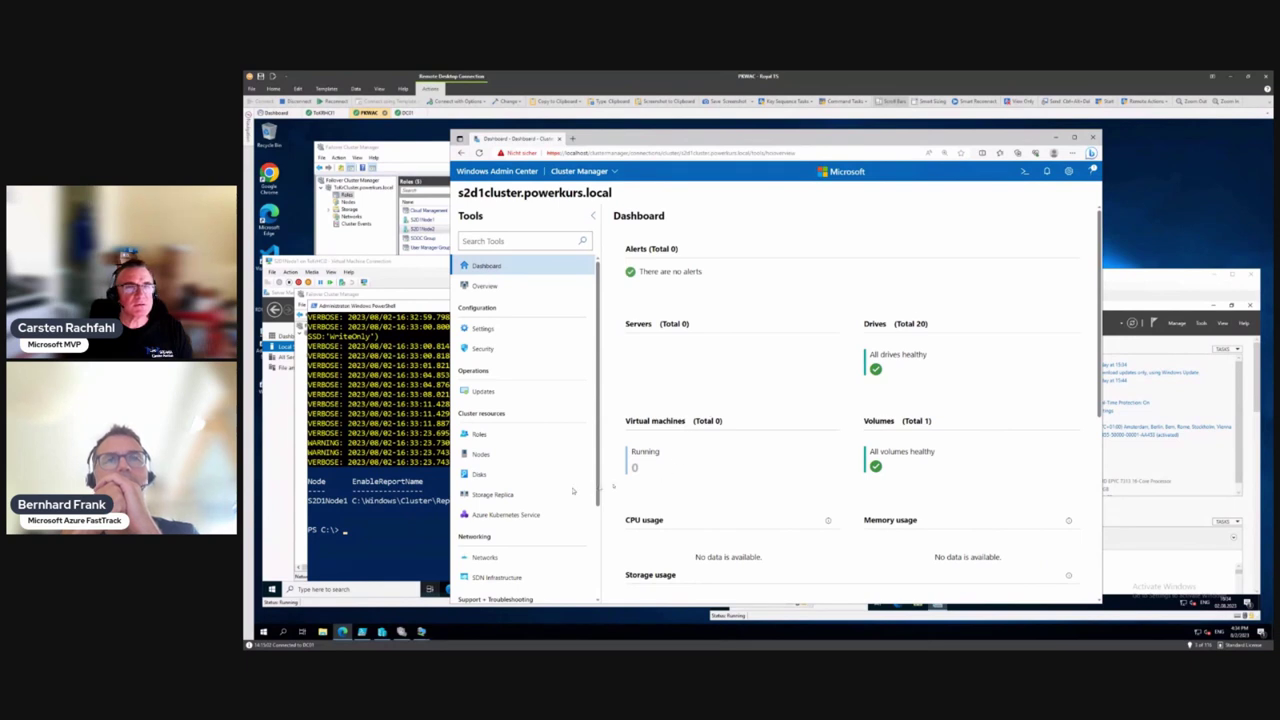
pyautogui.scroll(-3, 517, 480)
pyautogui.scroll(3, 517, 480)
pyautogui.click(477, 476)
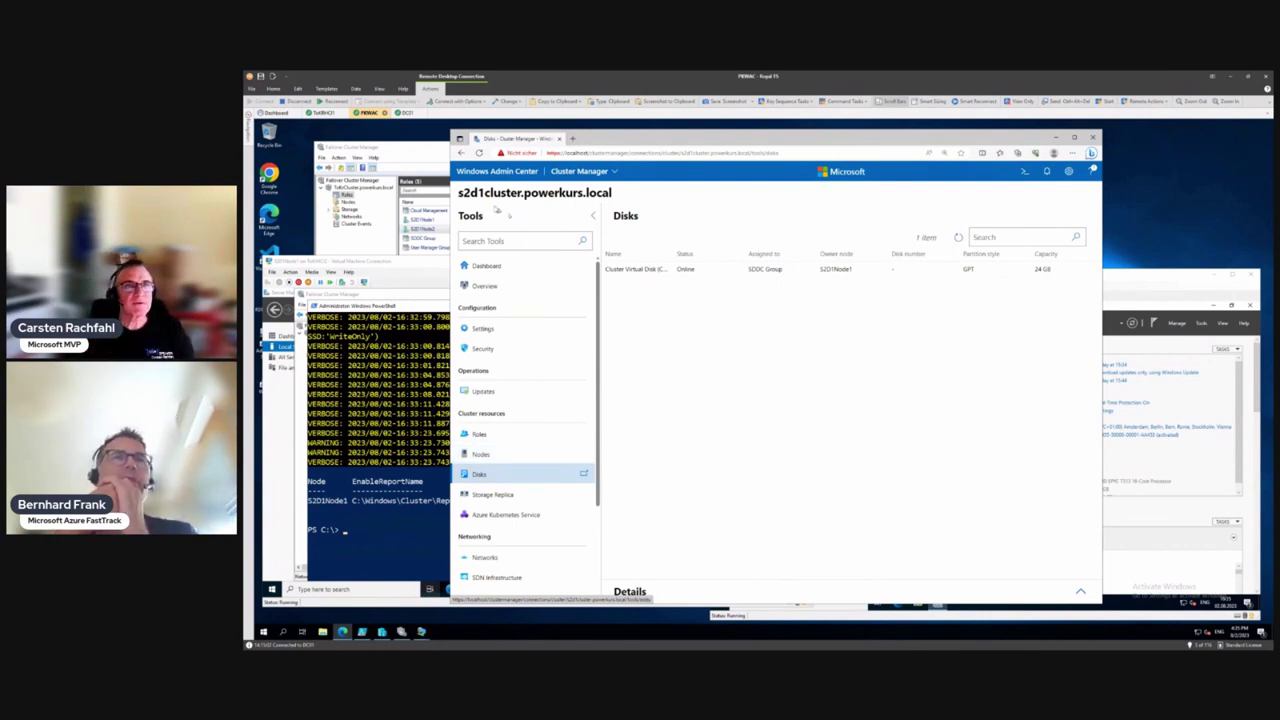
# Step: Return to all connections, open the Windows Admin Center extension settings, and browse the available extensions
pyautogui.click(483, 177)
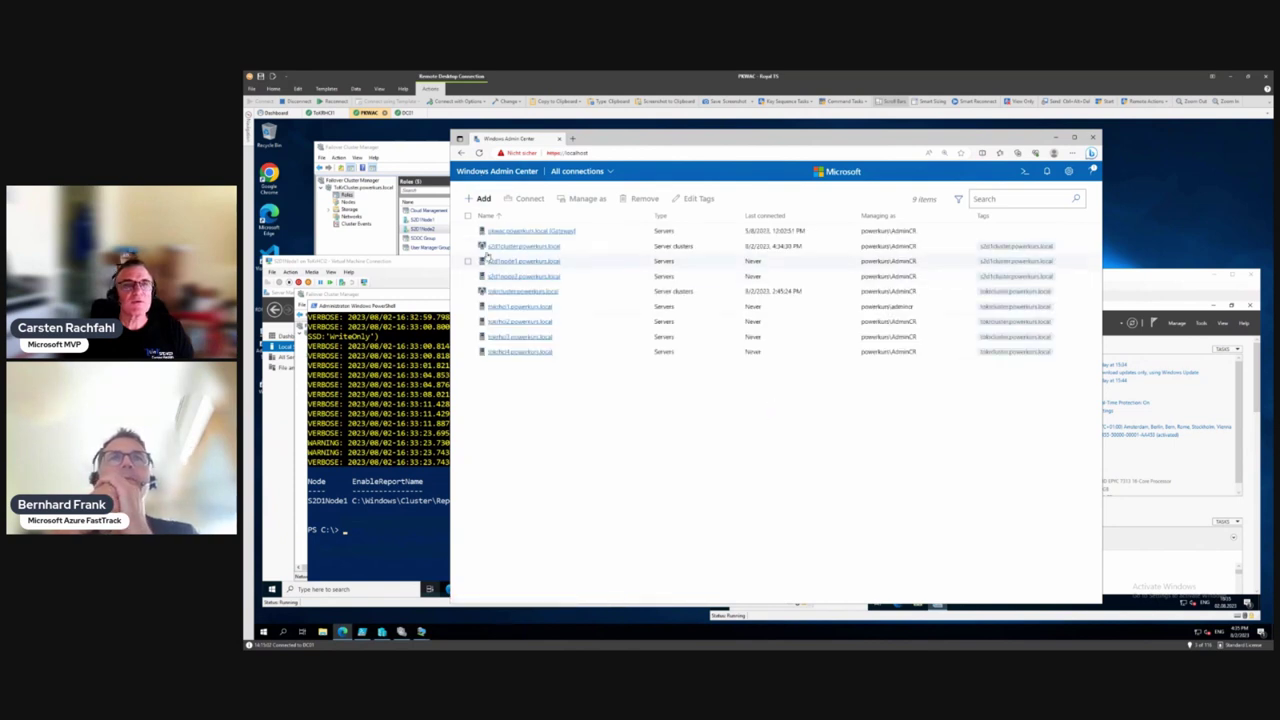
pyautogui.click(1069, 172)
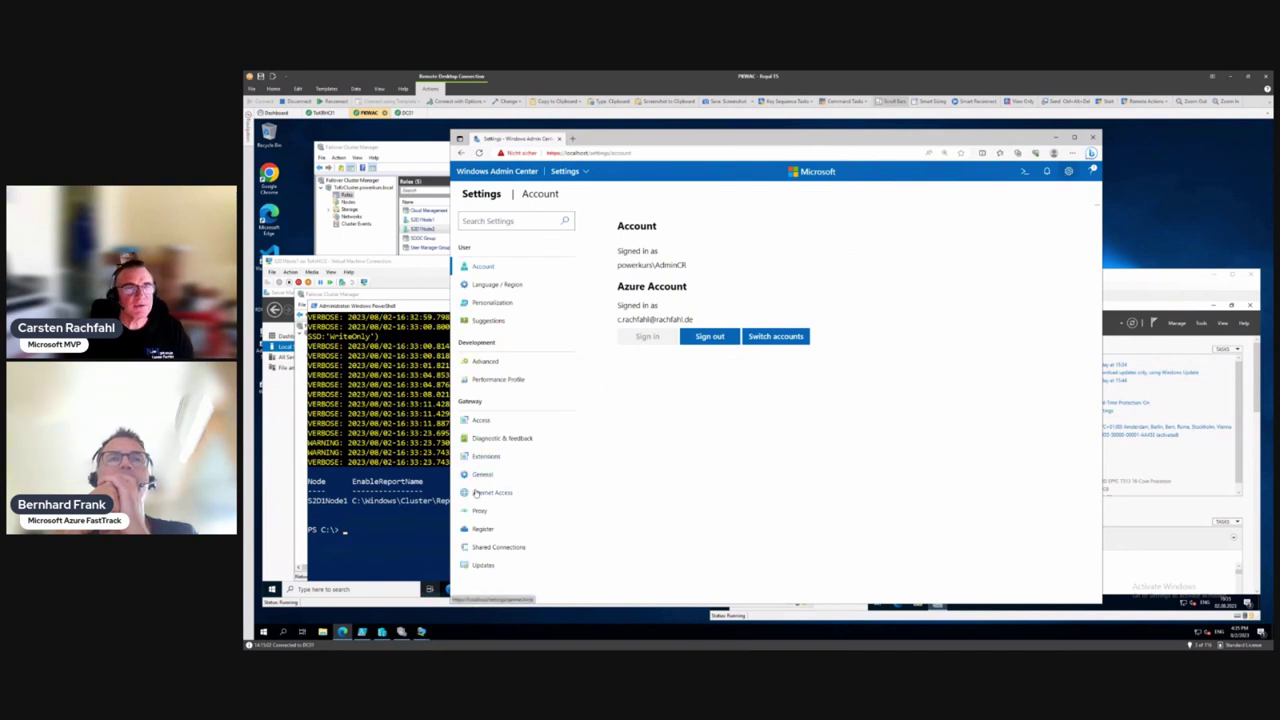
pyautogui.click(483, 456)
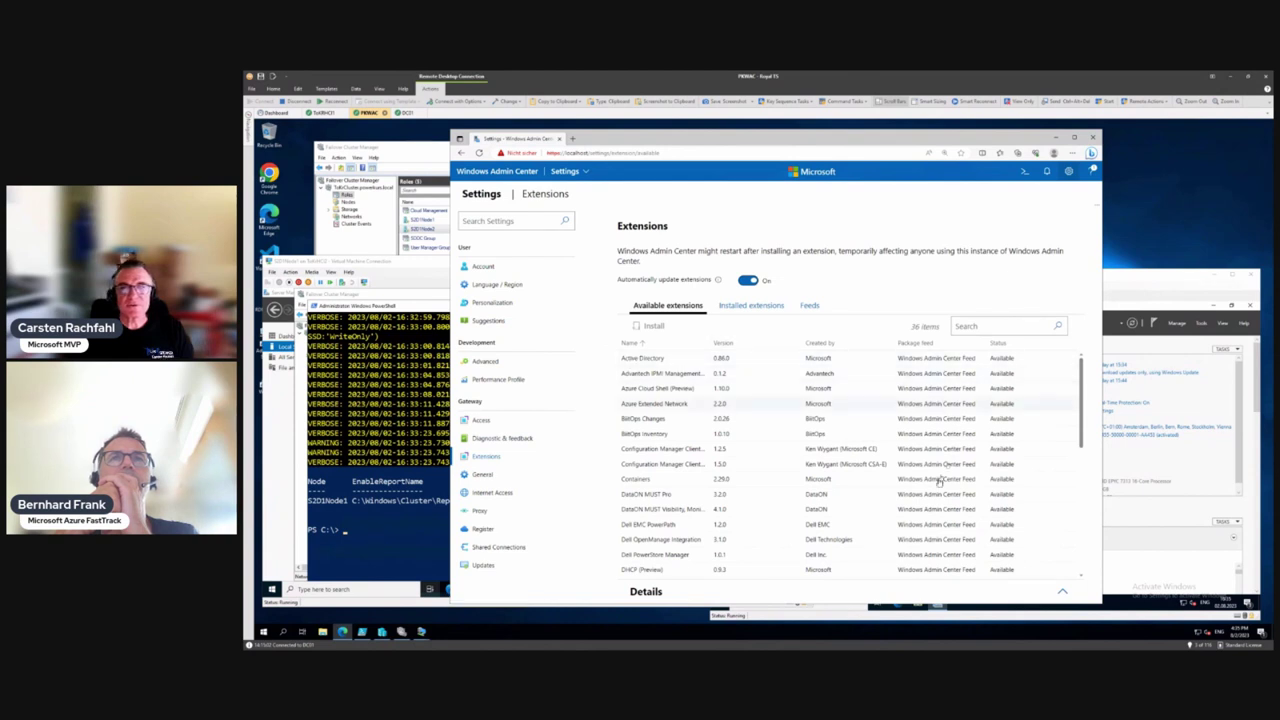
pyautogui.scroll(-5, 928, 478)
pyautogui.scroll(5, 927, 476)
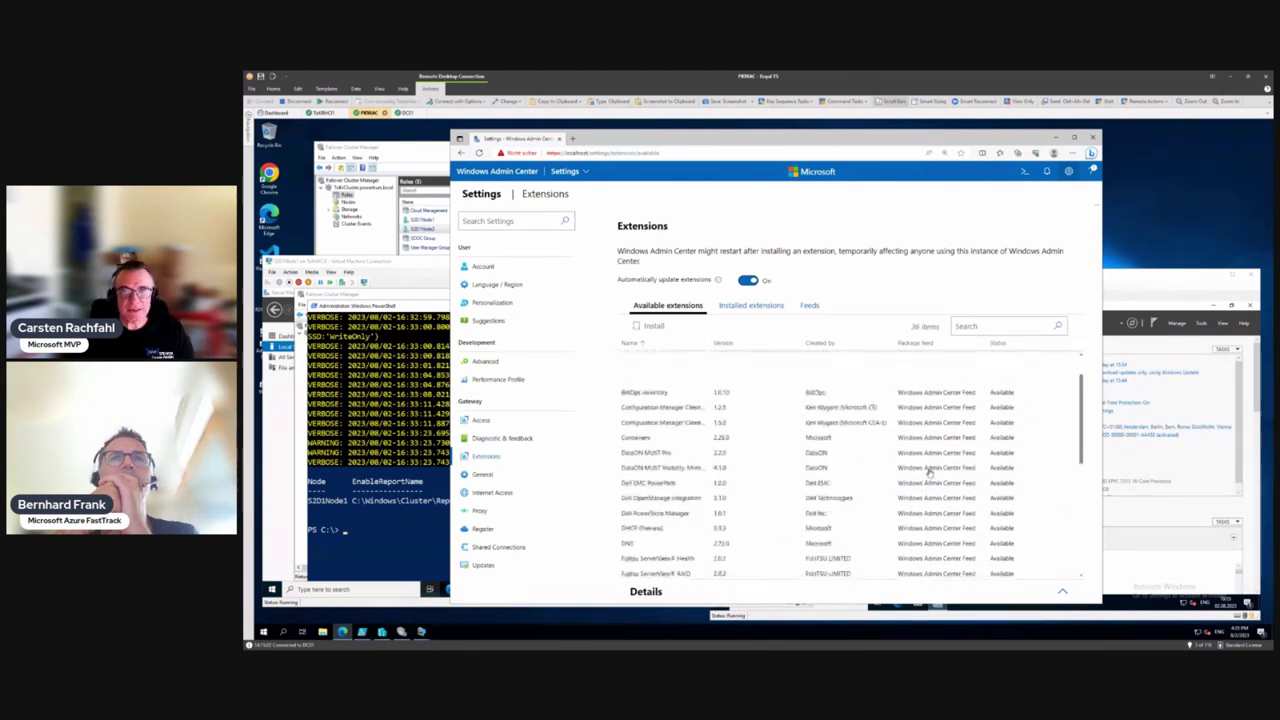